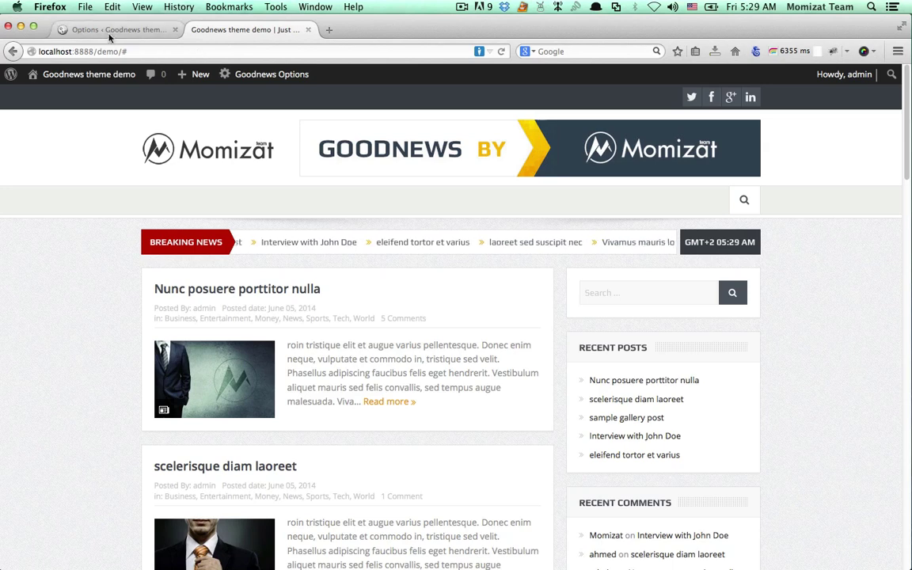
- Open the theme's menu location settings in the WordPress admin
left_click(110, 32)
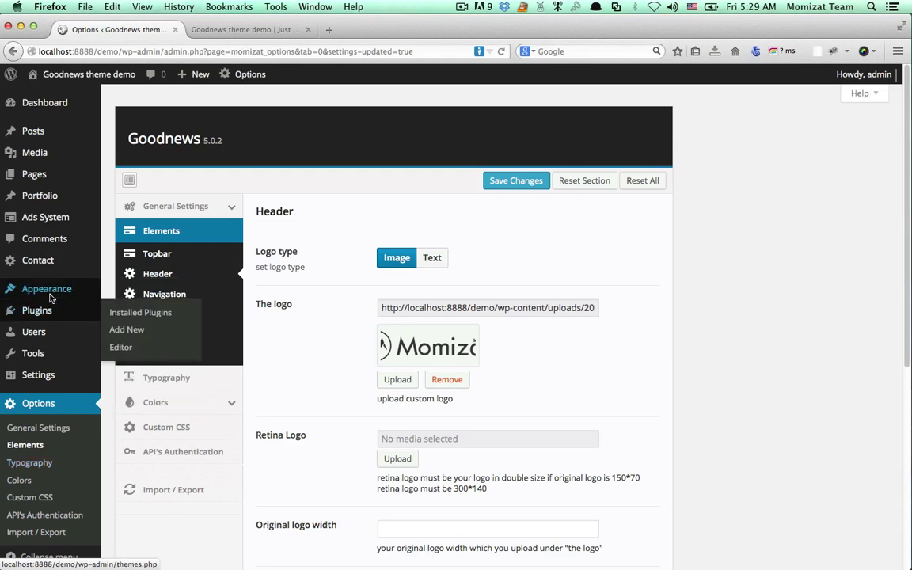
mouse_move(76, 296)
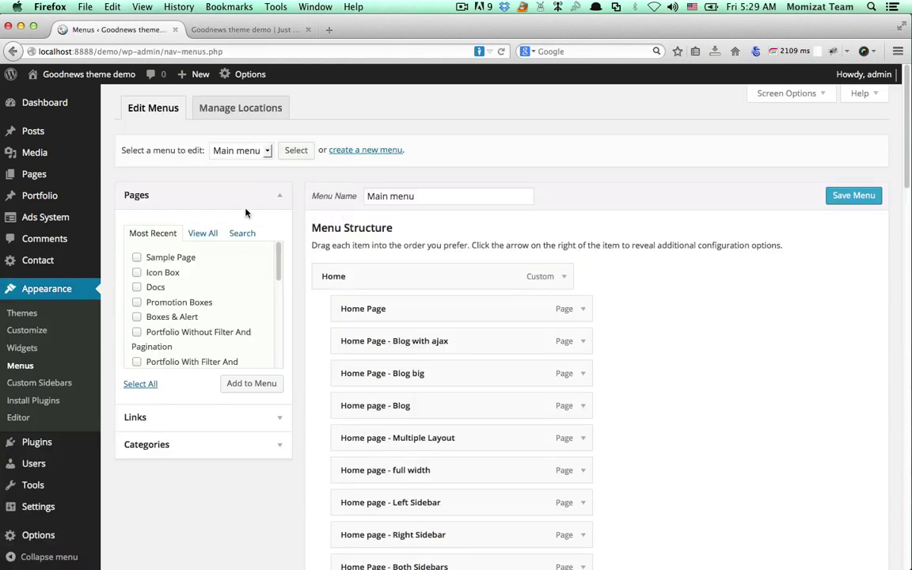
left_click(237, 115)
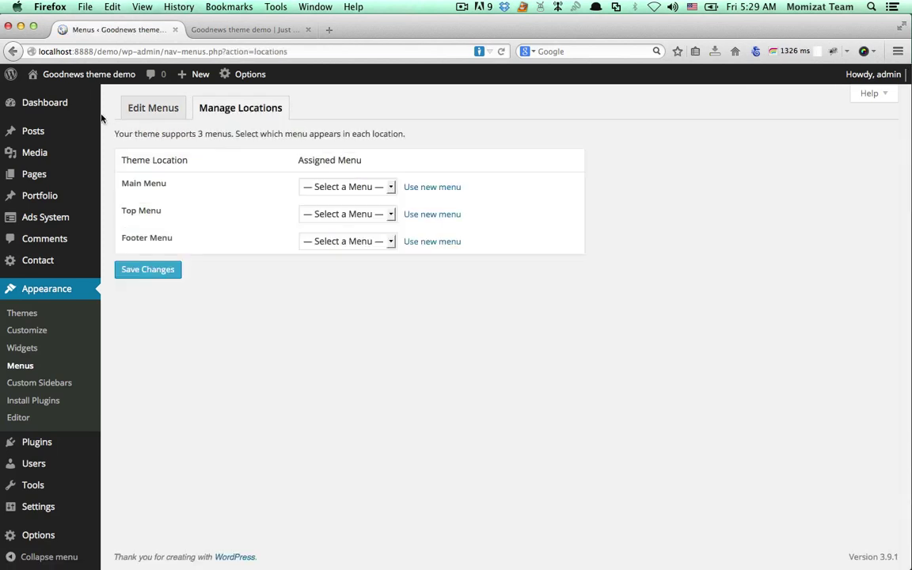
- Assign Main menu to the Main Menu location and Top menu to the Top Menu location, and save the changes
left_click(357, 187)
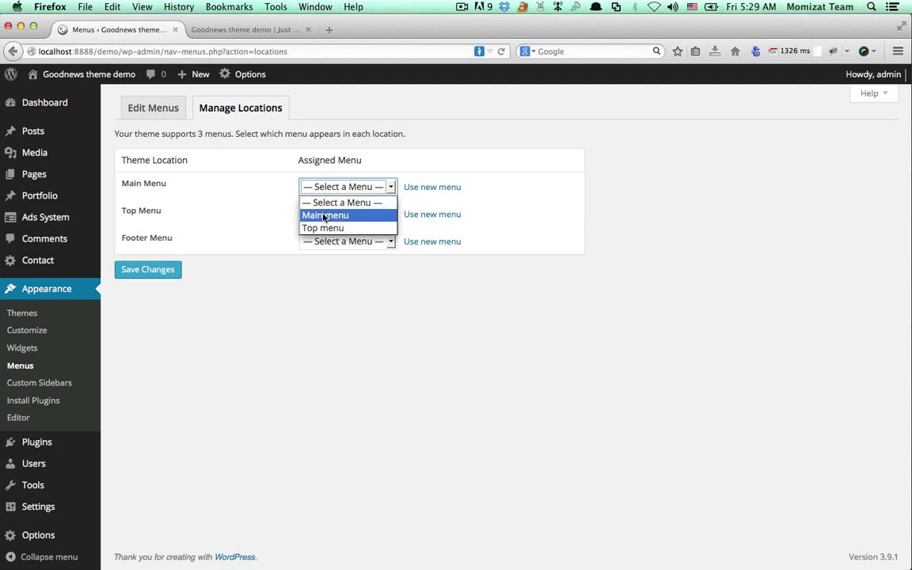
left_click(309, 215)
left_click(341, 214)
left_click(333, 255)
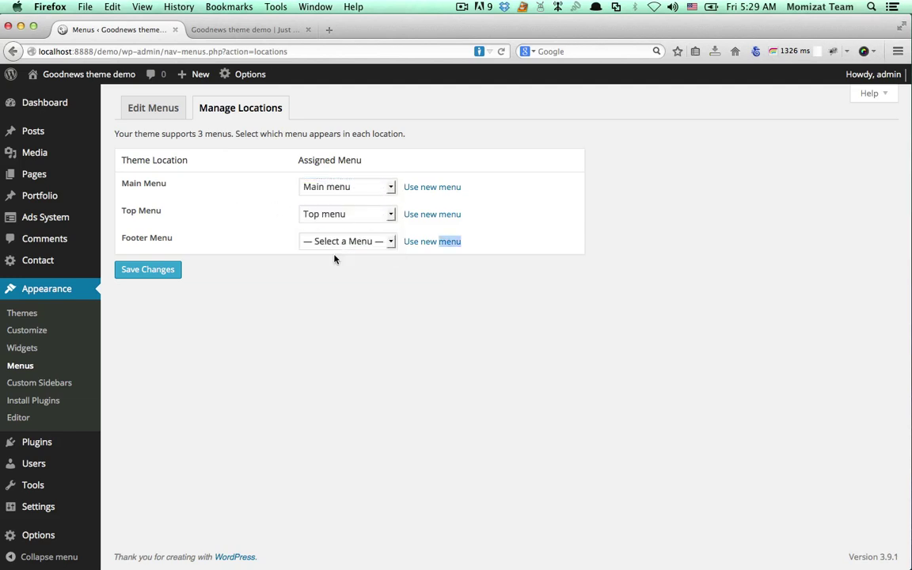
left_click(176, 270)
left_click(165, 274)
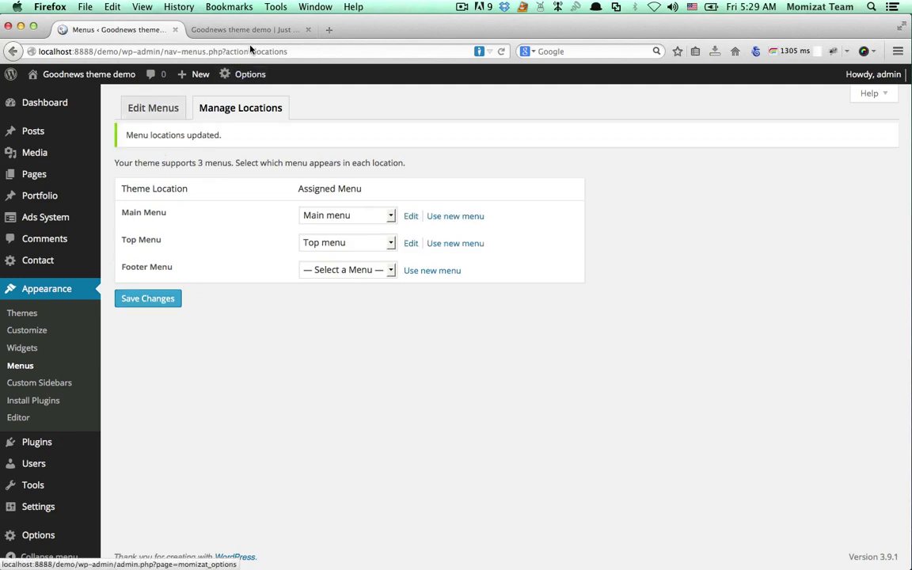
- Reload the demo site and check the top bar menu and the main navigation dropdowns
left_click(250, 30)
left_click(501, 51)
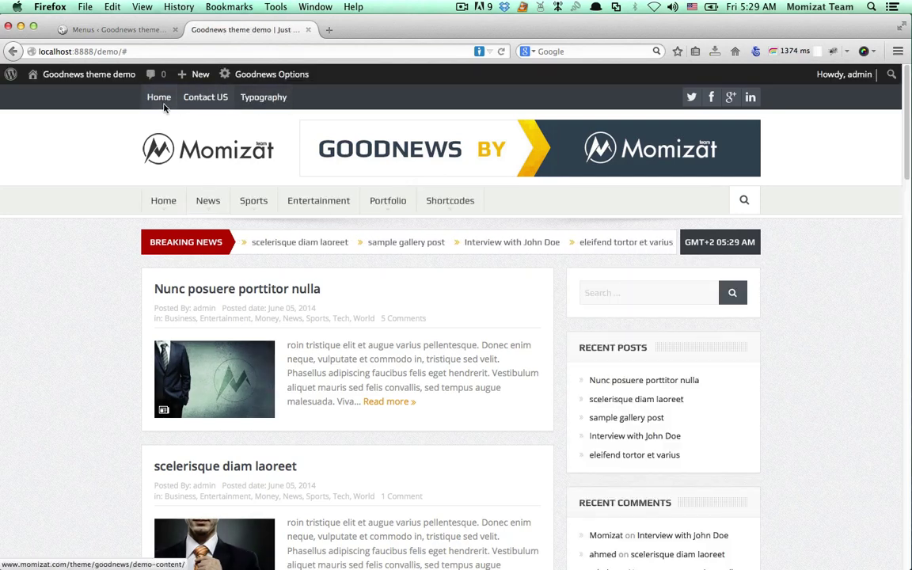
mouse_move(174, 214)
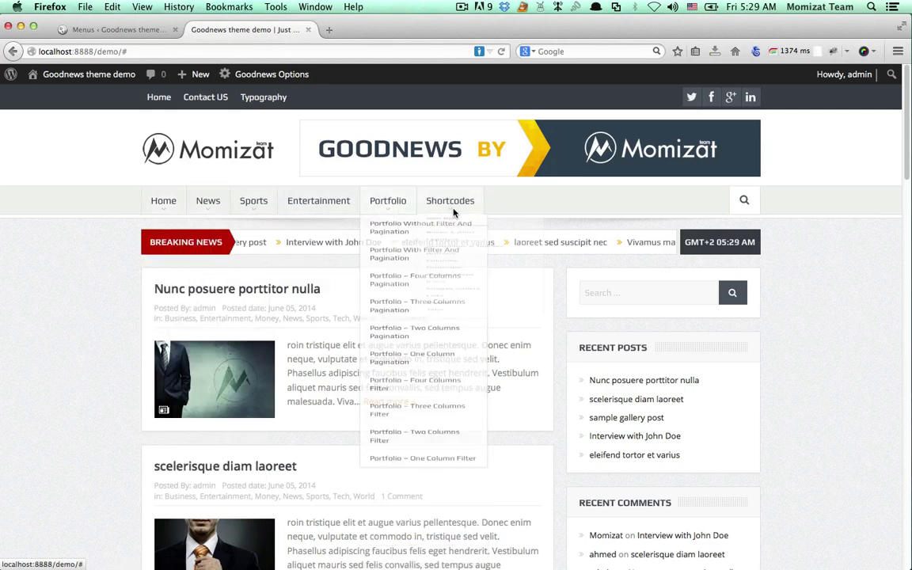
mouse_move(212, 207)
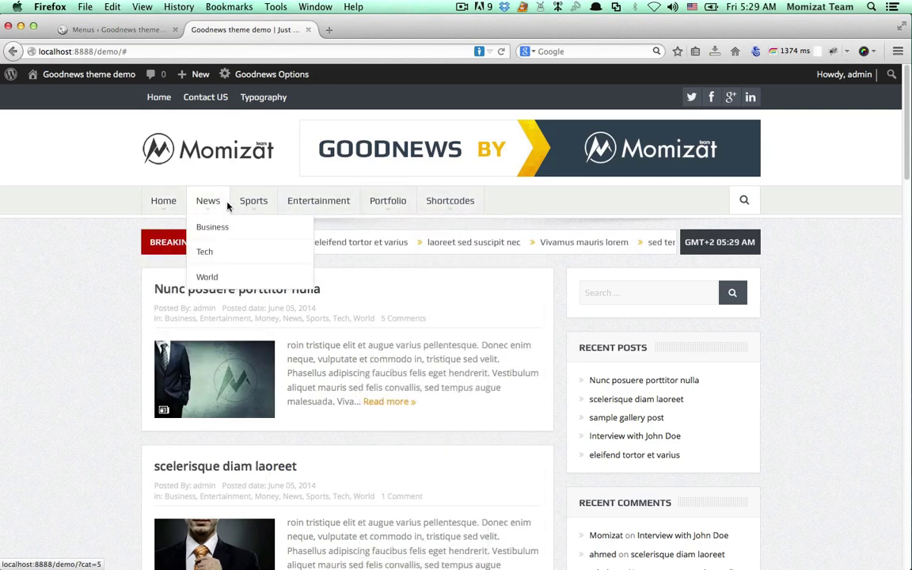
- Open the Main menu for editing in the admin and examine how its parent items and sub-items are structured
left_click(119, 29)
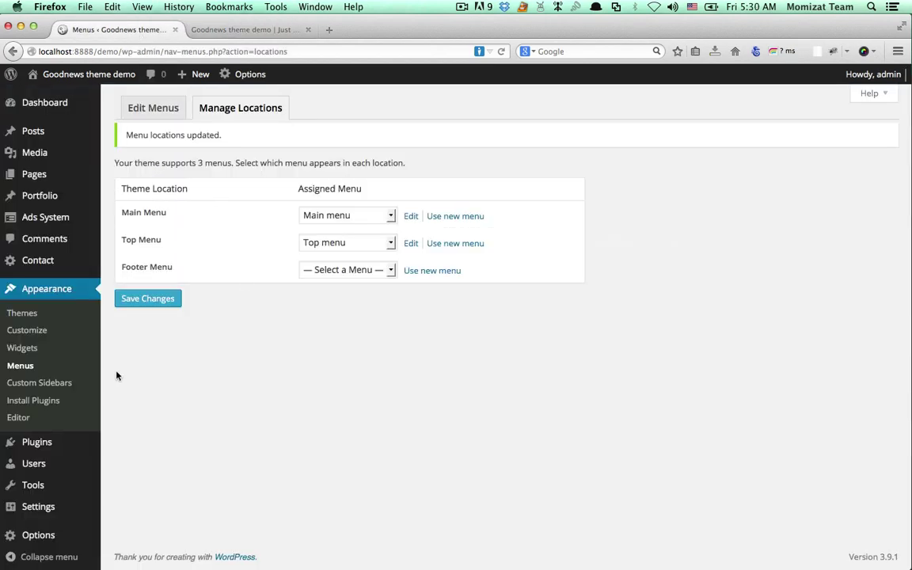
left_click(32, 367)
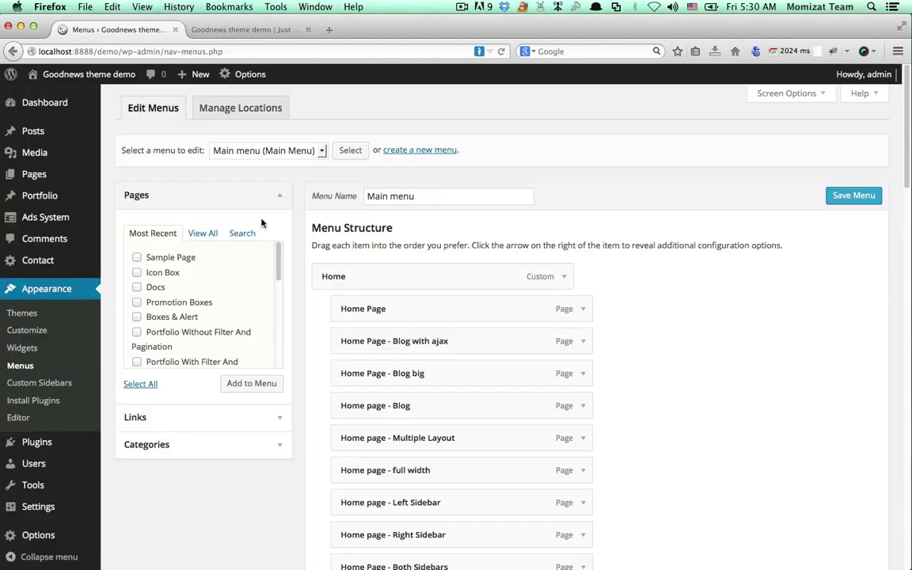
scroll(340, 266, "down", 3)
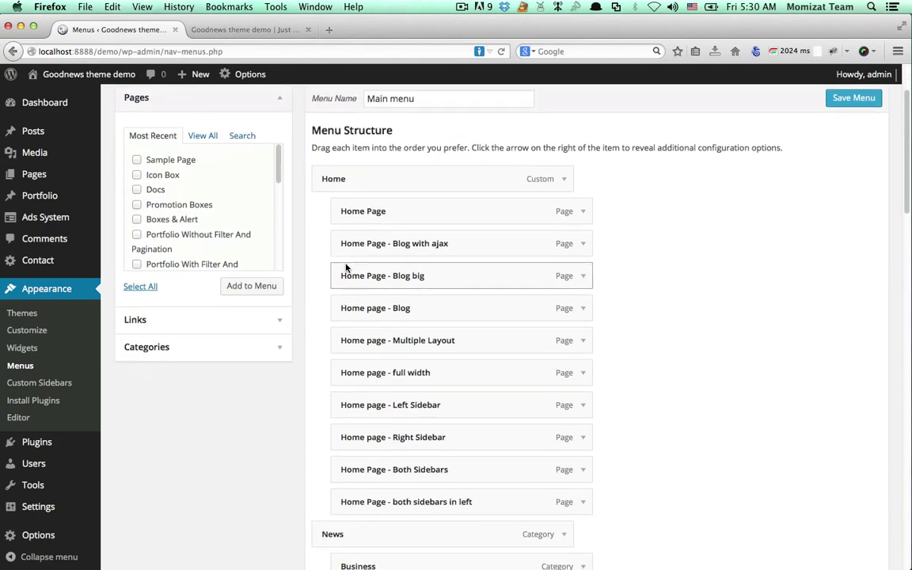
scroll(536, 230, "up", 3)
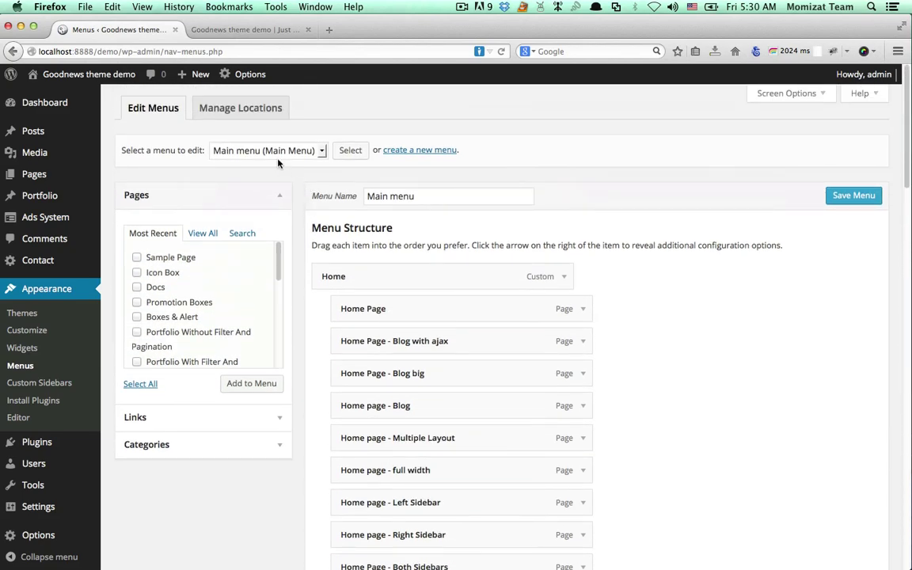
scroll(558, 238, "down", 6)
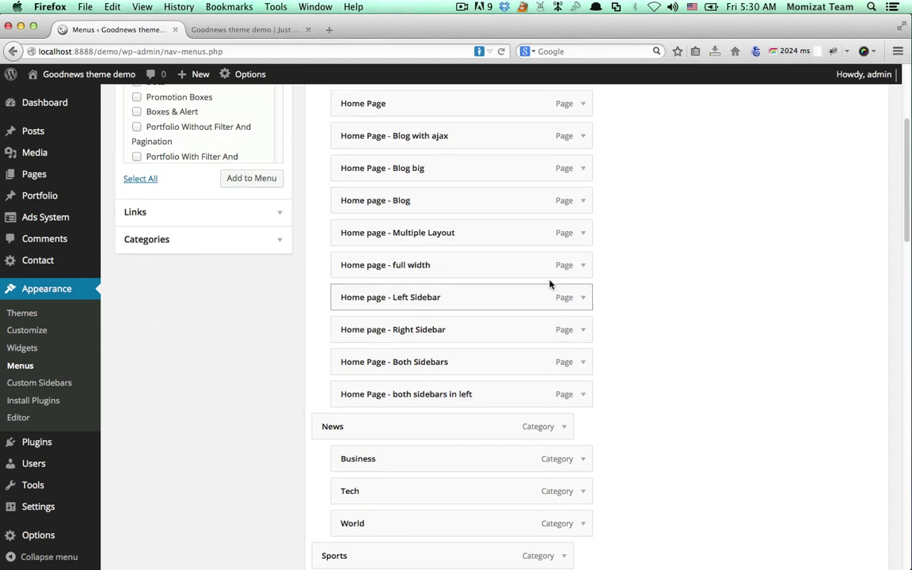
scroll(491, 190, "up", 1)
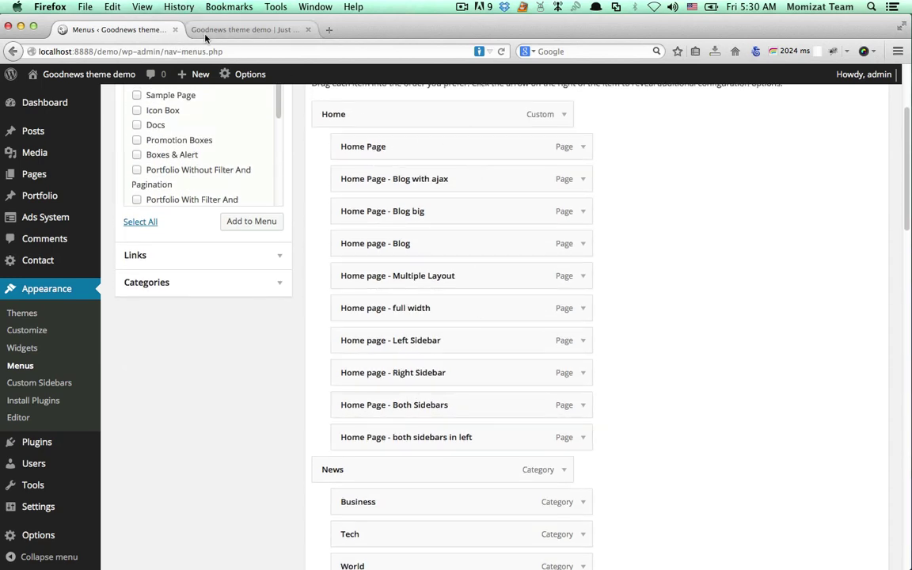
scroll(433, 189, "up", 2)
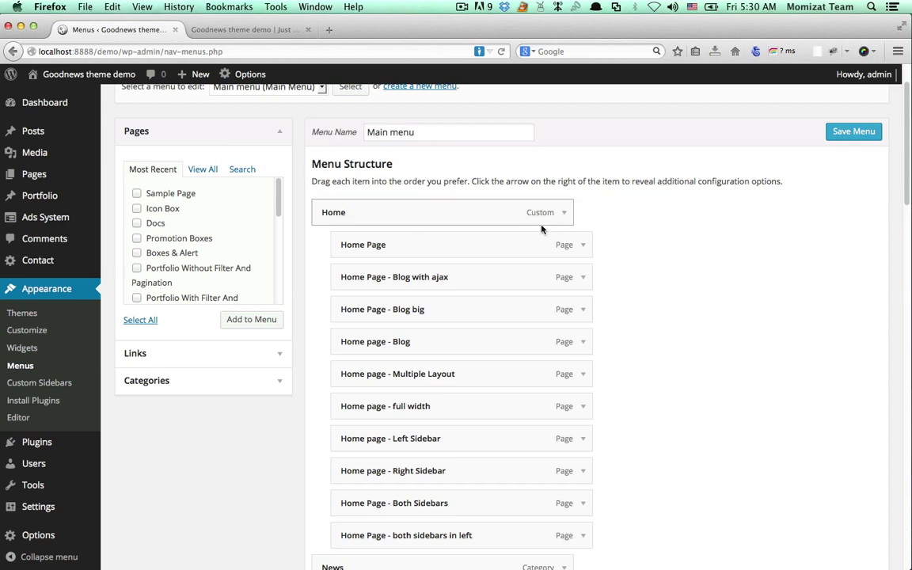
scroll(542, 227, "down", 2)
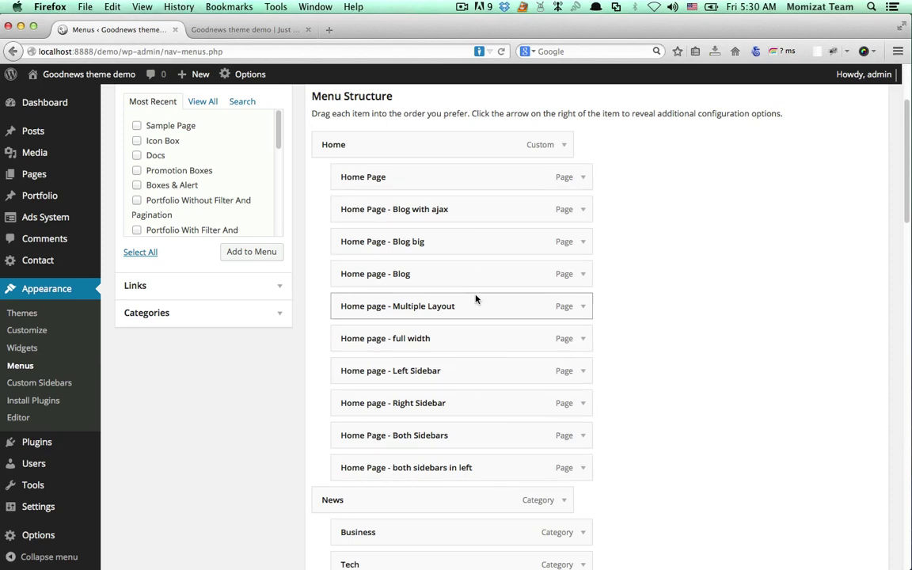
scroll(474, 251, "down", 5)
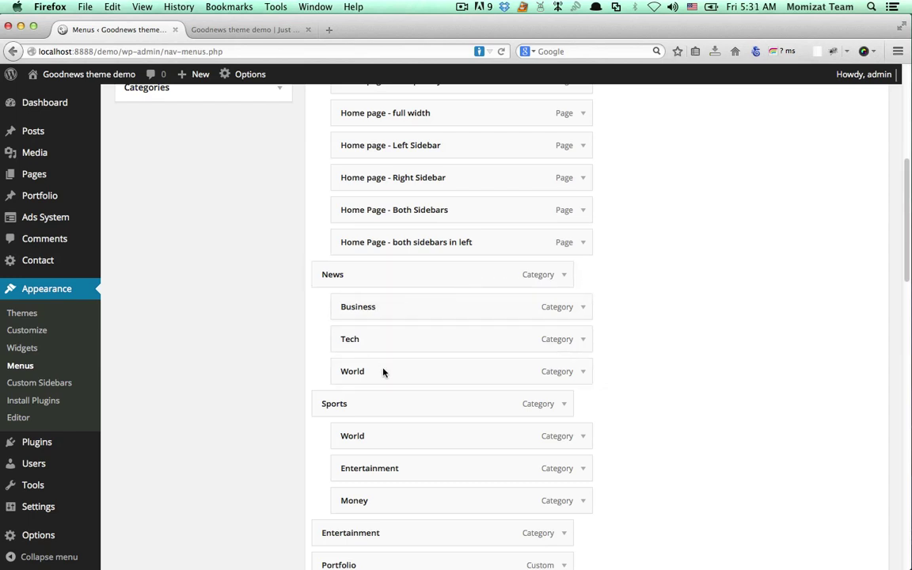
scroll(388, 341, "down", 1)
scroll(390, 340, "down", 5)
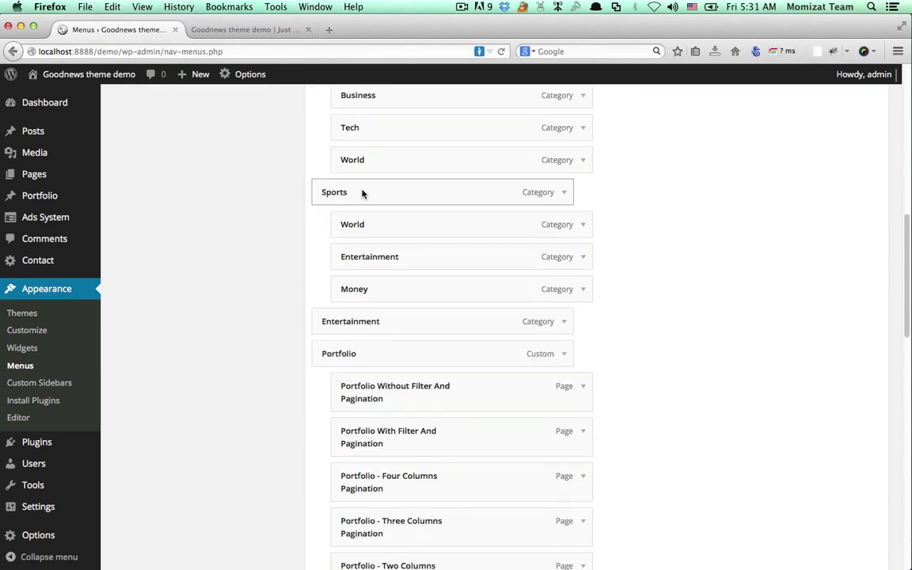
- Check the News dropdown on the demo site and return to the menu editor
left_click(201, 30)
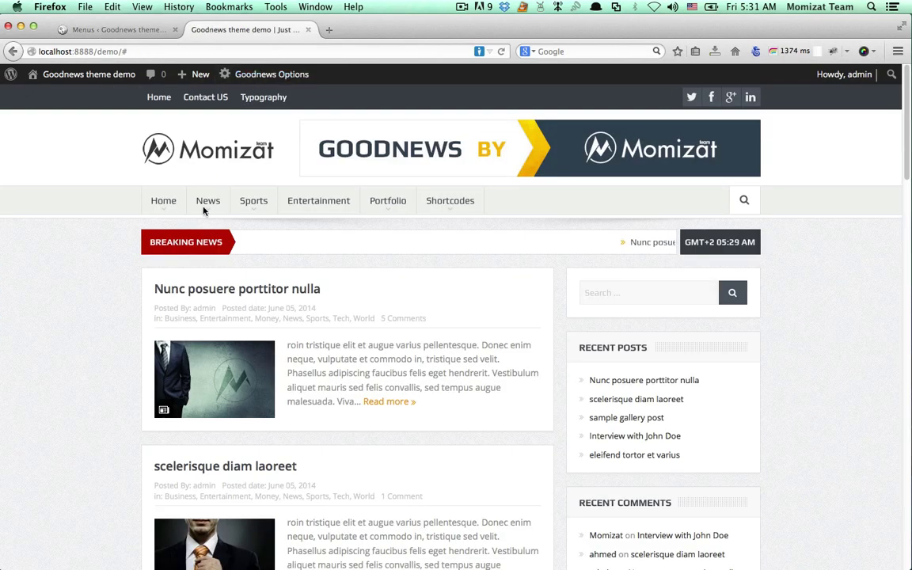
mouse_move(207, 212)
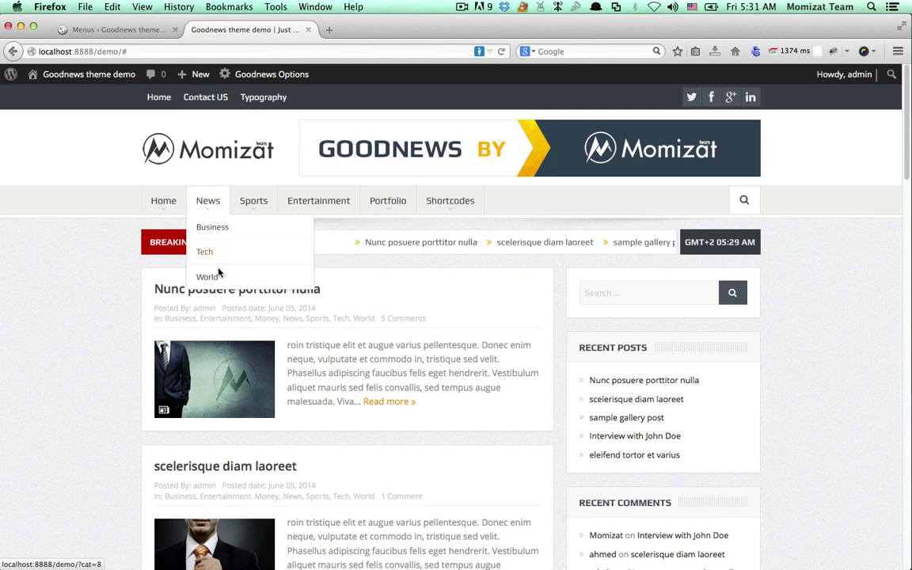
left_click(118, 29)
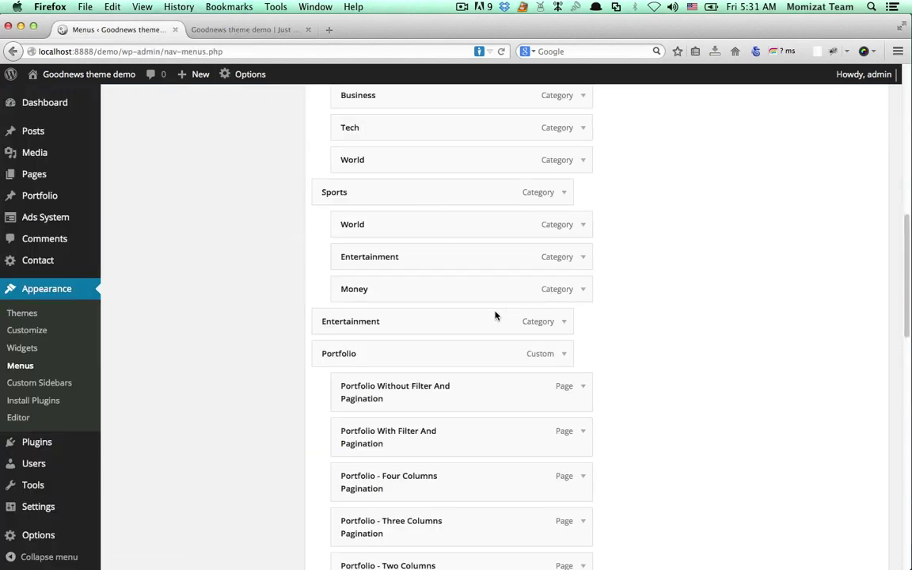
- Set the News item's dropdown menu type to Category Menu with the Vertical categories posts layout
scroll(447, 239, "up", 3)
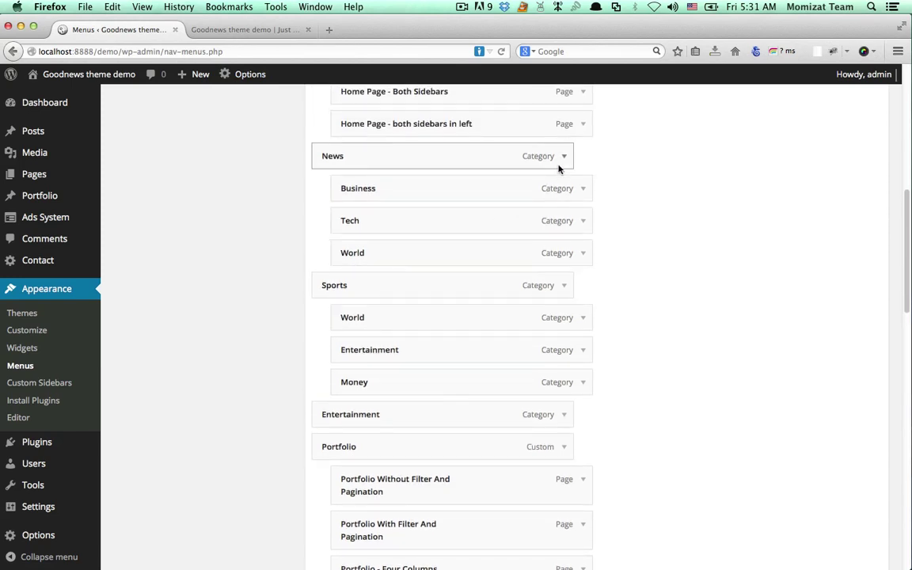
left_click(562, 156)
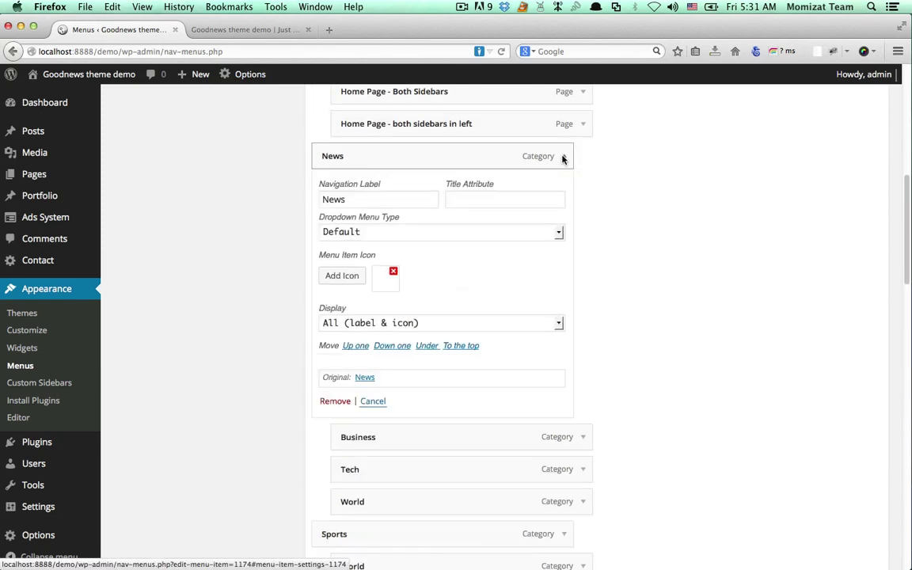
left_click(342, 230)
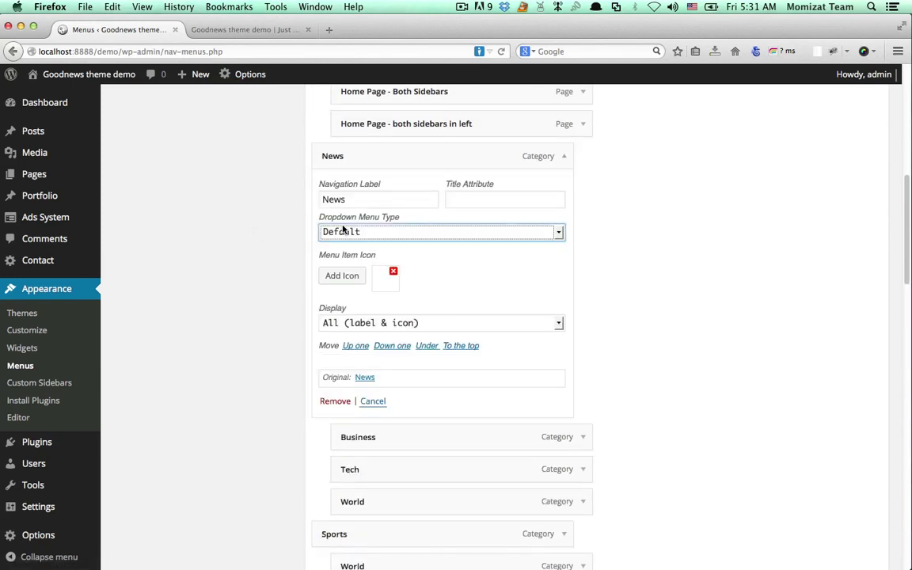
left_click(342, 230)
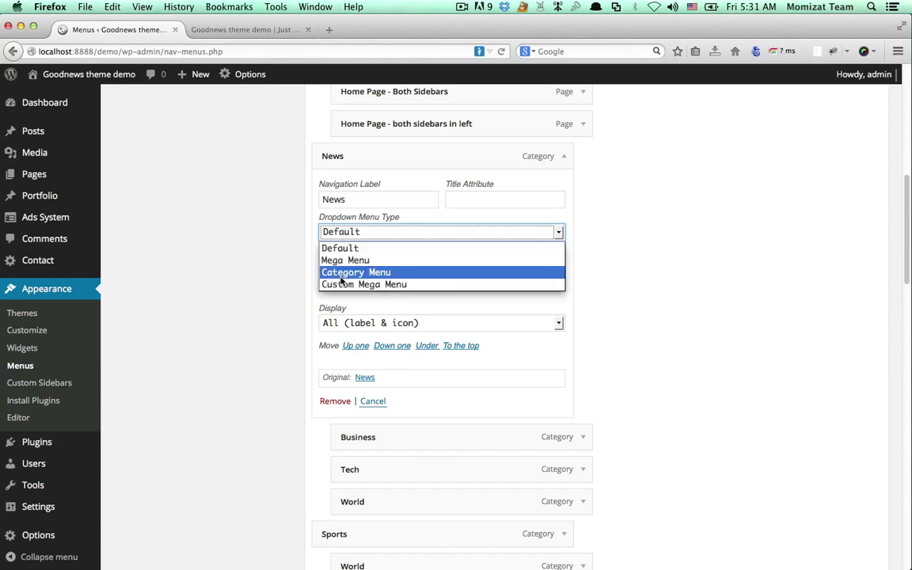
left_click(342, 273)
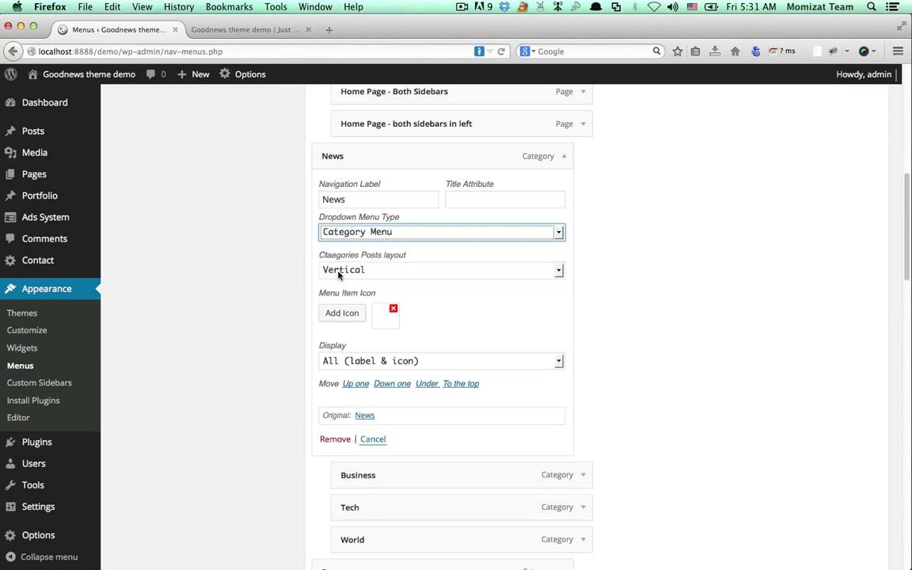
left_click(352, 272)
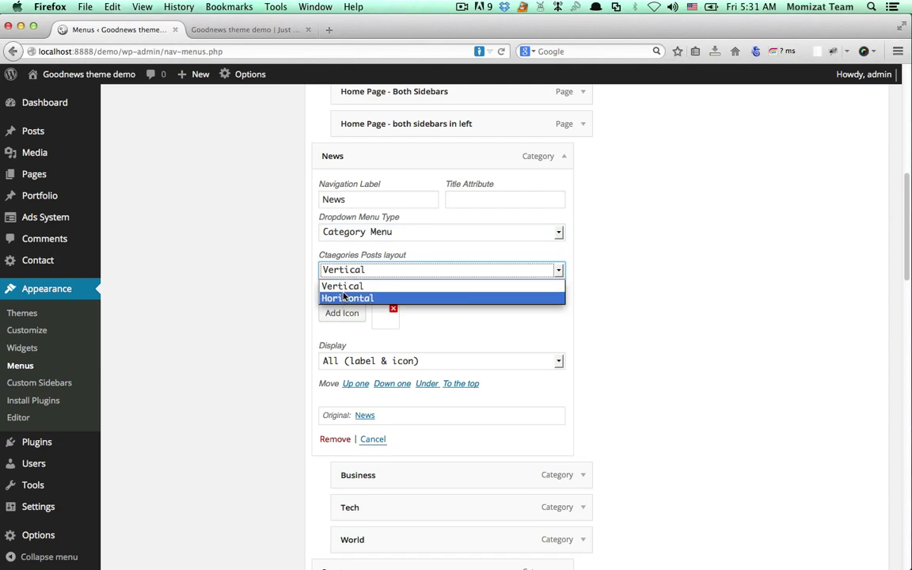
left_click(349, 286)
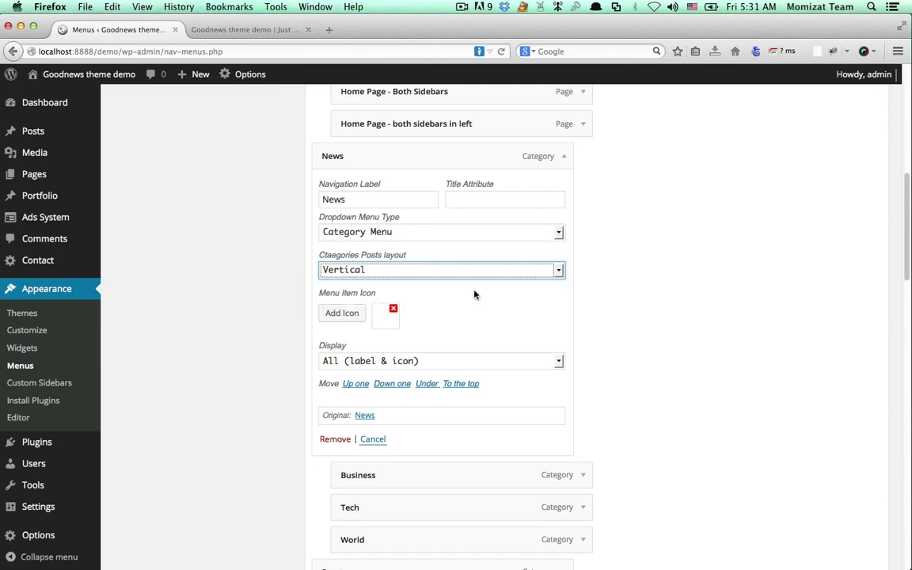
- Save the Main menu and check the News dropdown on the reloaded demo site
scroll(484, 318, "down", 3)
scroll(580, 428, "down", 8)
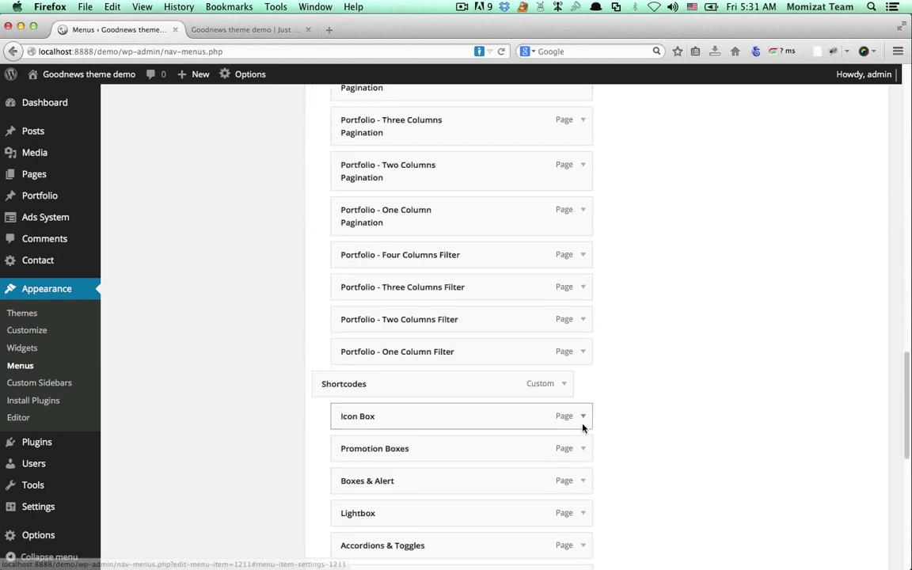
scroll(582, 427, "up", 10)
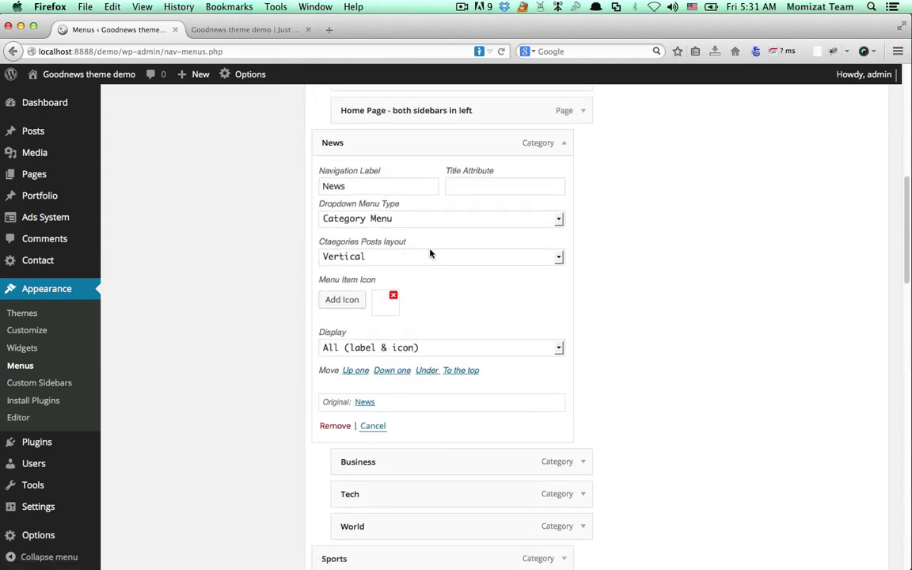
scroll(430, 251, "down", 10)
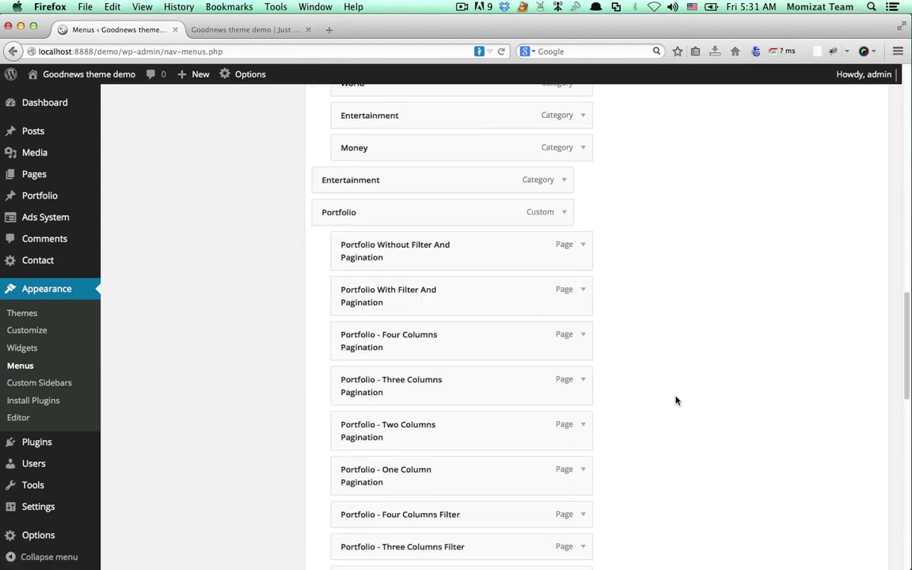
scroll(675, 400, "down", 10)
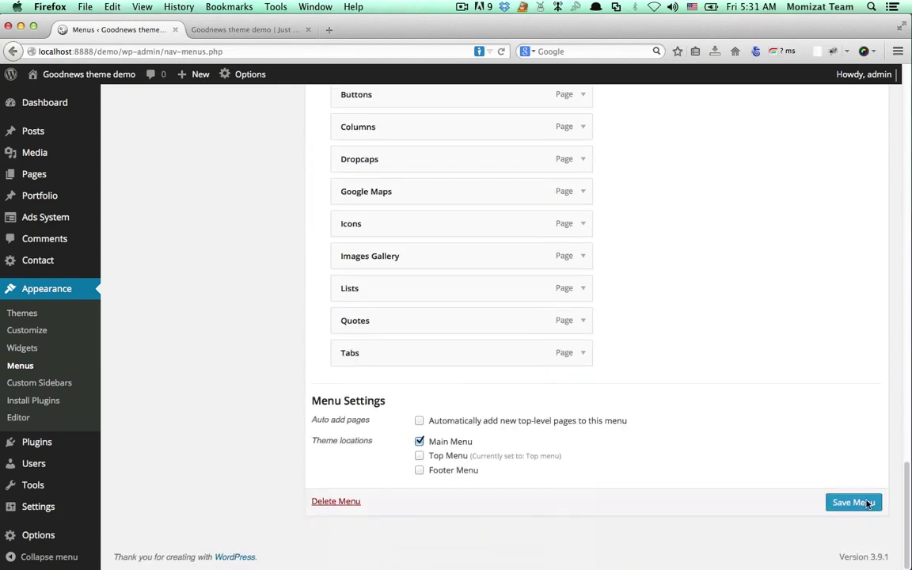
left_click(868, 504)
left_click(194, 32)
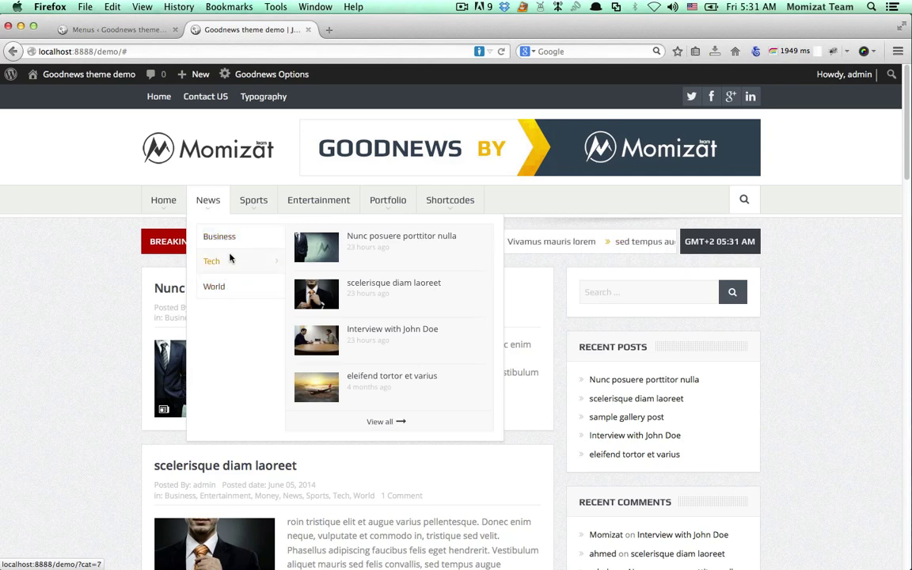
- Set the Sports item's dropdown menu type to Category Menu with the Horizontal categories posts layout in the menu editor
left_click(147, 35)
scroll(495, 449, "down", 10)
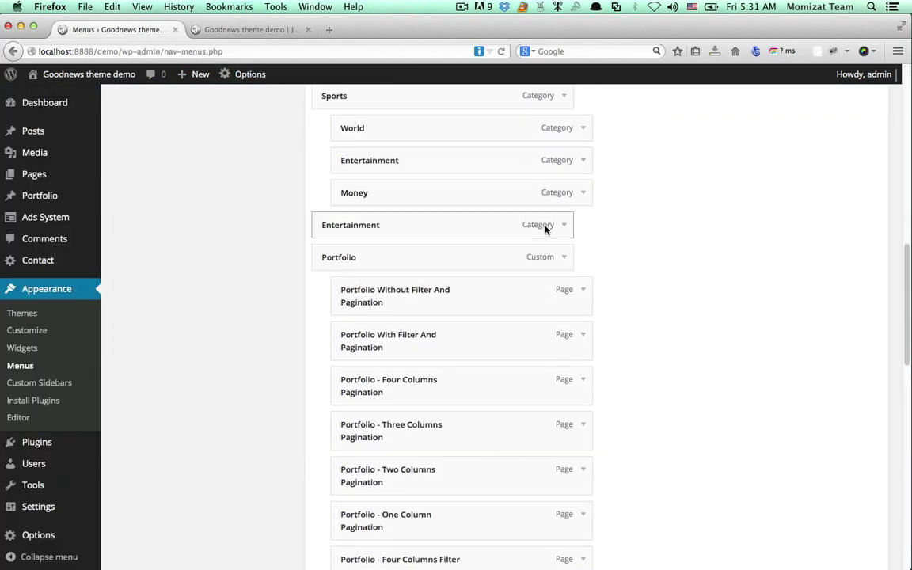
scroll(538, 222, "up", 4)
left_click(563, 176)
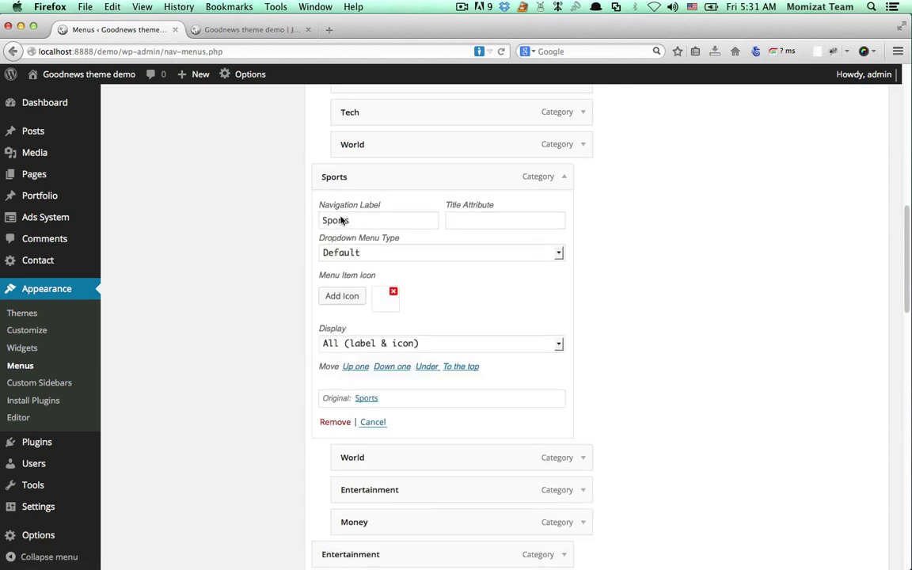
left_click(360, 255)
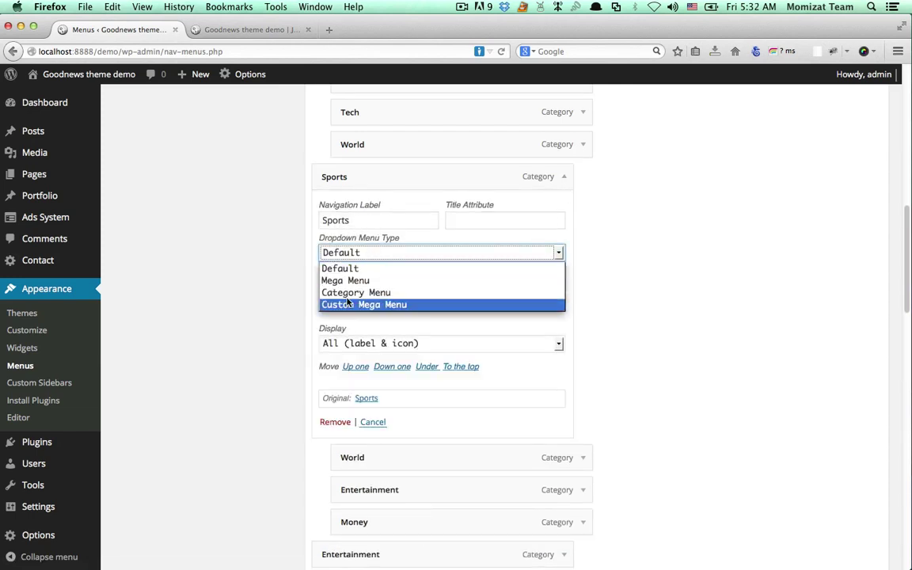
left_click(352, 293)
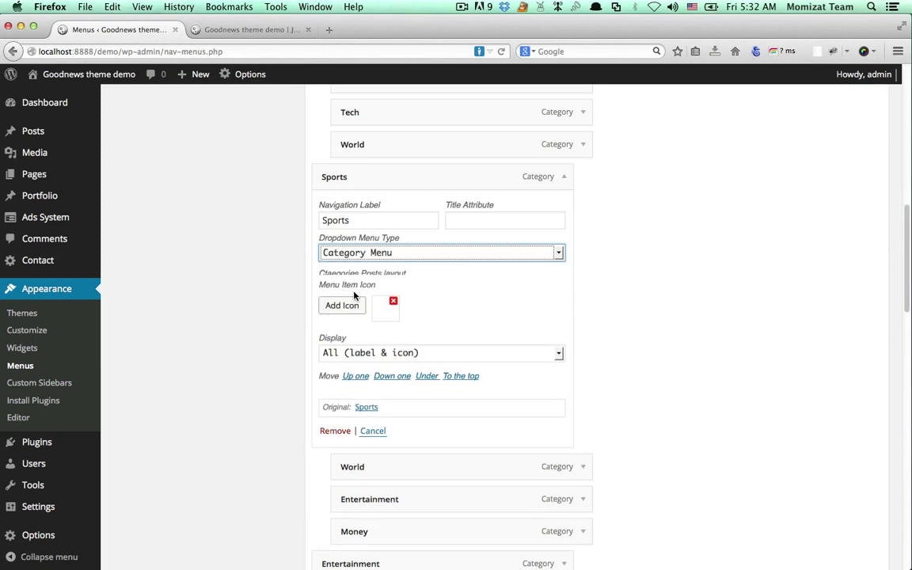
left_click(382, 290)
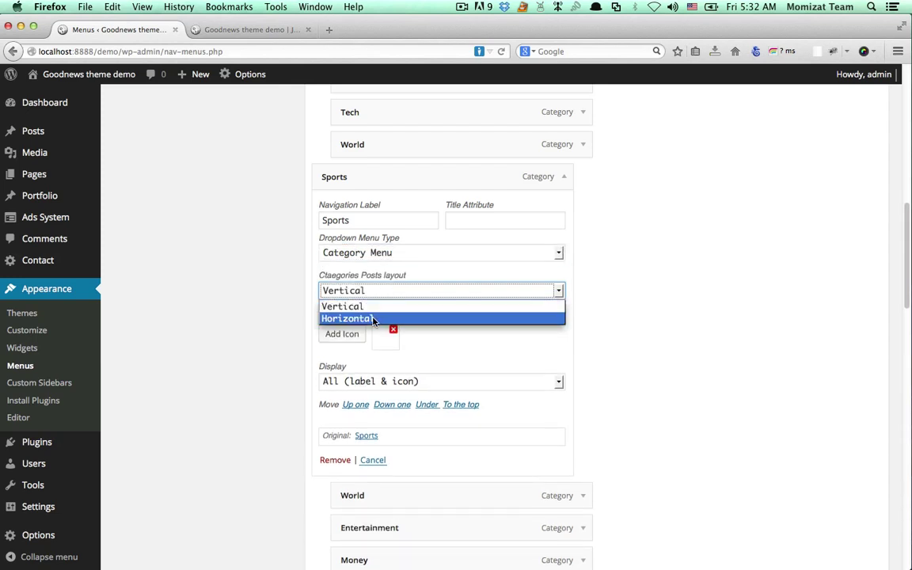
left_click(373, 319)
left_click(408, 291)
left_click_drag(354, 319, 462, 321)
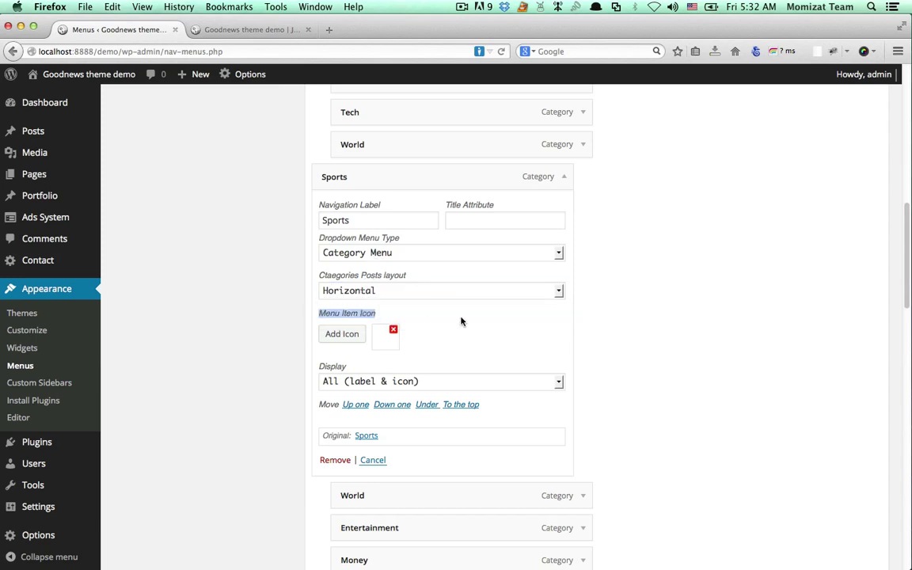
- Save the Main menu, reload the demo site and check the Sports and Portfolio dropdowns
scroll(499, 343, "down", 15)
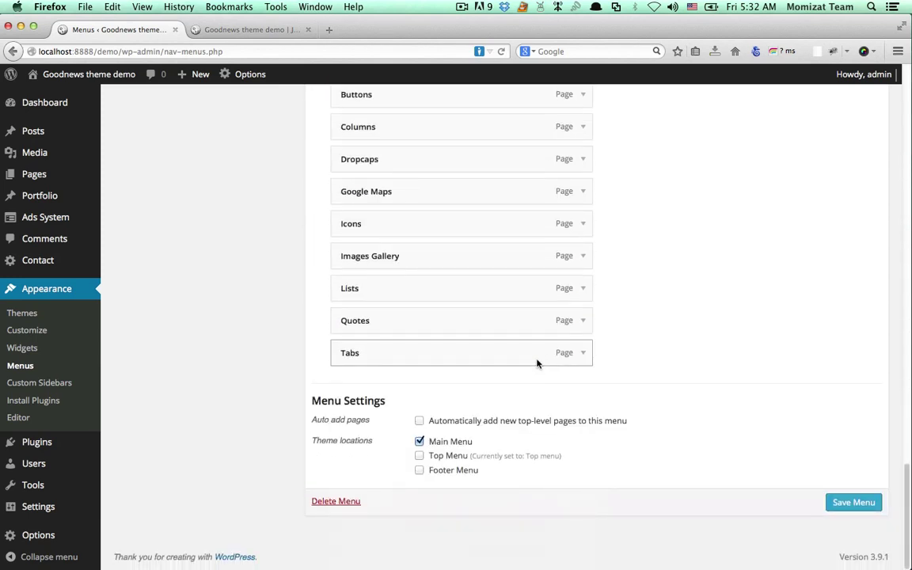
left_click(840, 503)
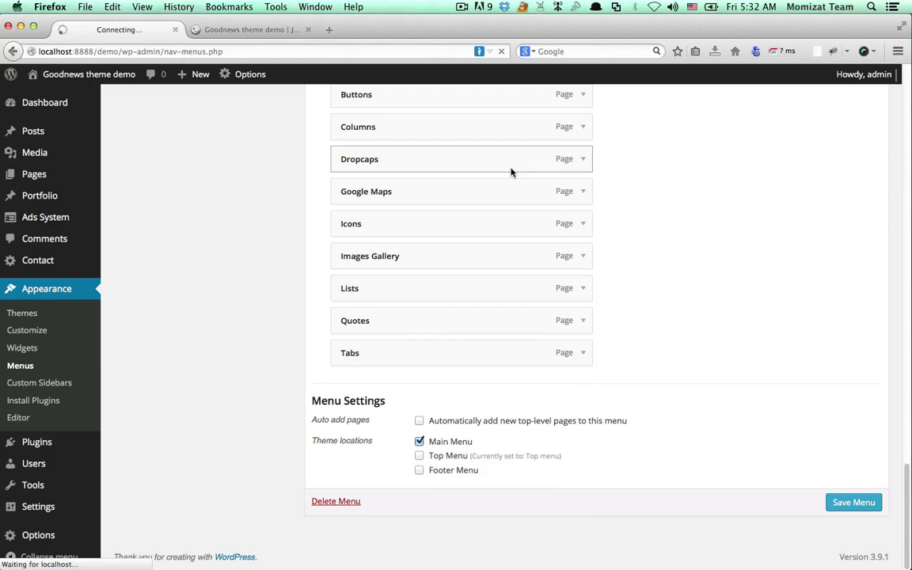
left_click(209, 26)
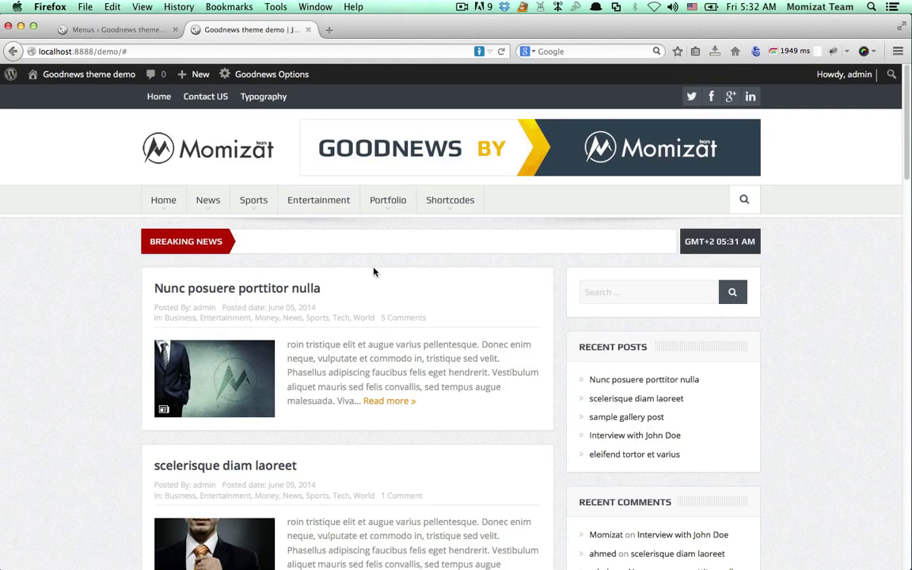
key("super+r")
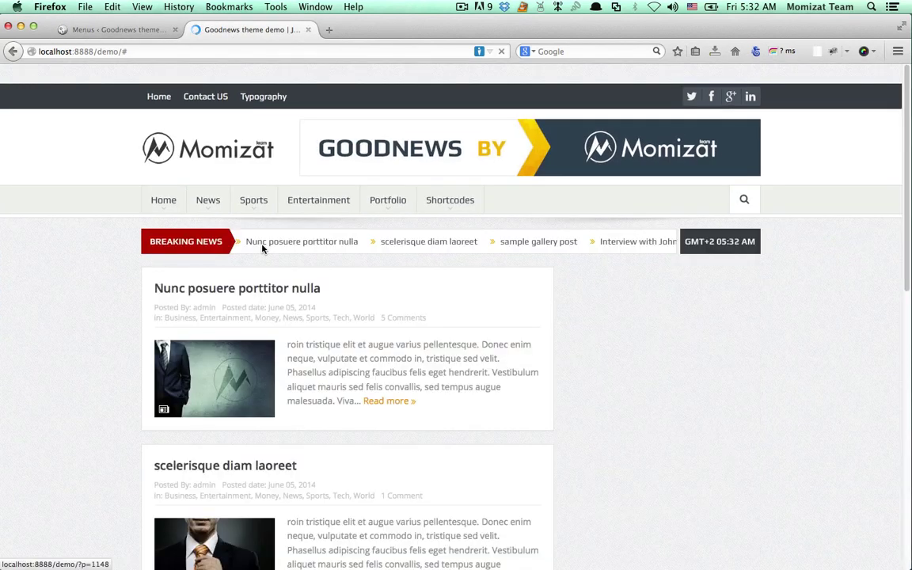
mouse_move(264, 206)
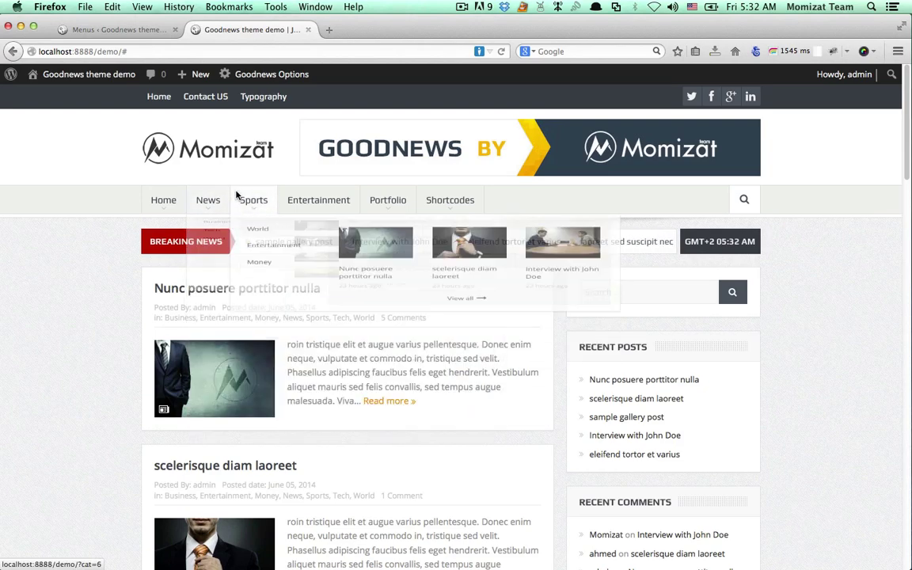
mouse_move(389, 203)
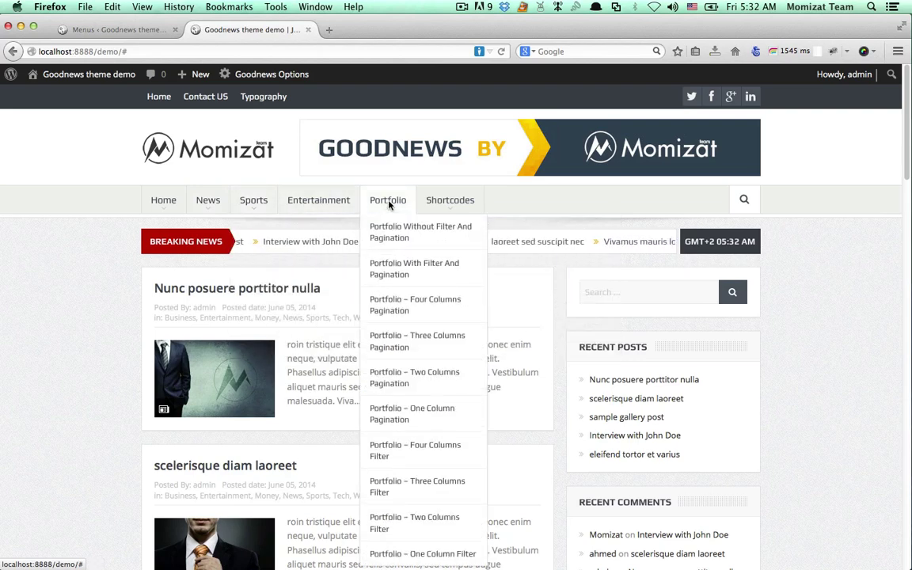
- Set the Portfolio item's dropdown menu type to Mega Menu in the menu editor and collapse its settings
left_click(158, 35)
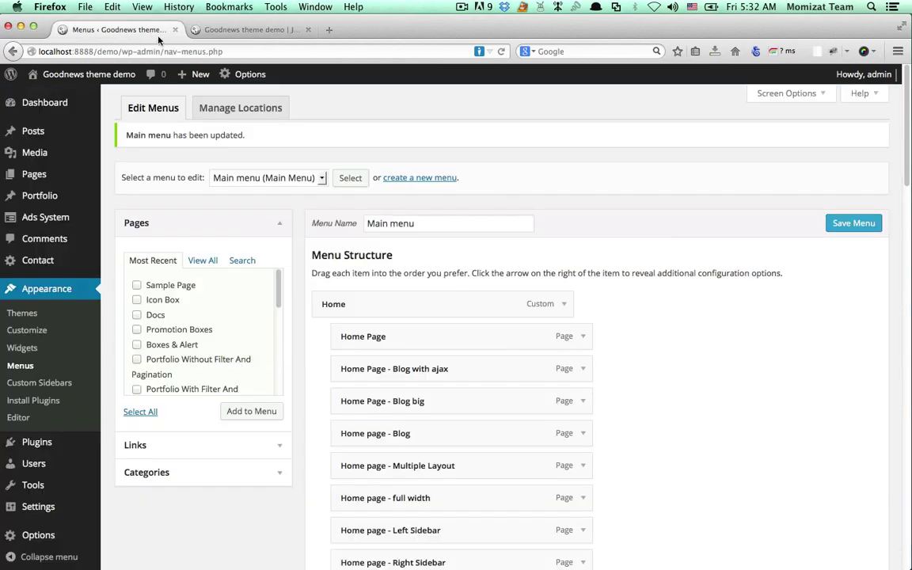
scroll(511, 325, "down", 15)
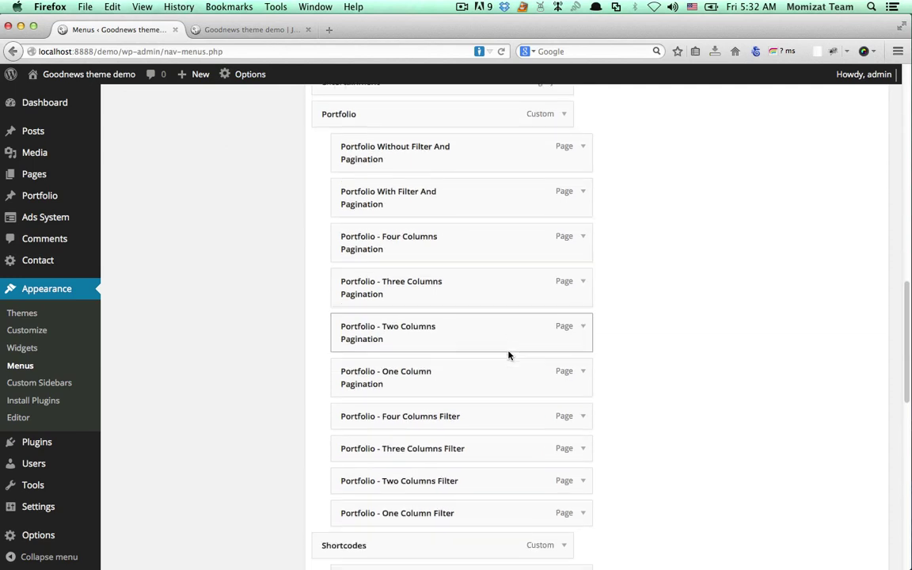
scroll(509, 355, "up", 5)
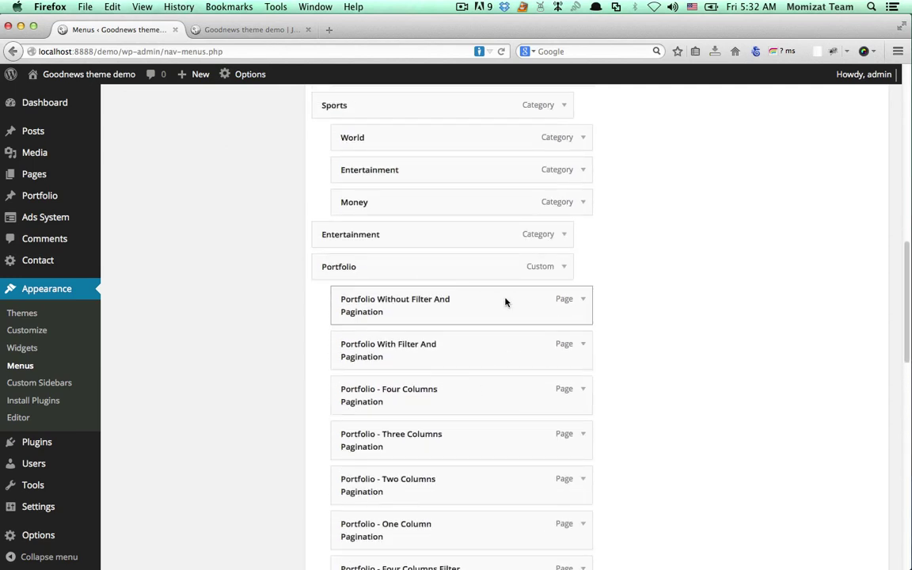
double_click(565, 269)
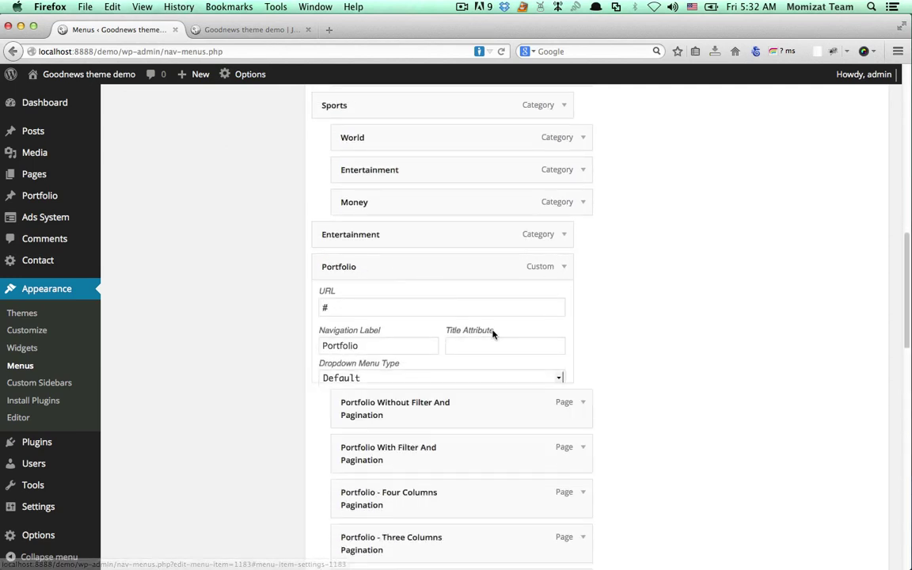
left_click(566, 267)
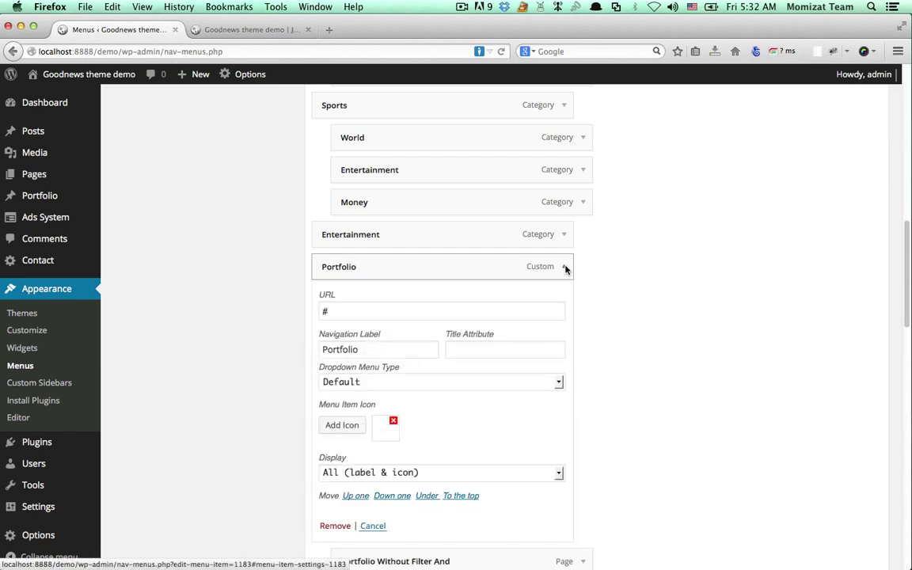
left_click(358, 381)
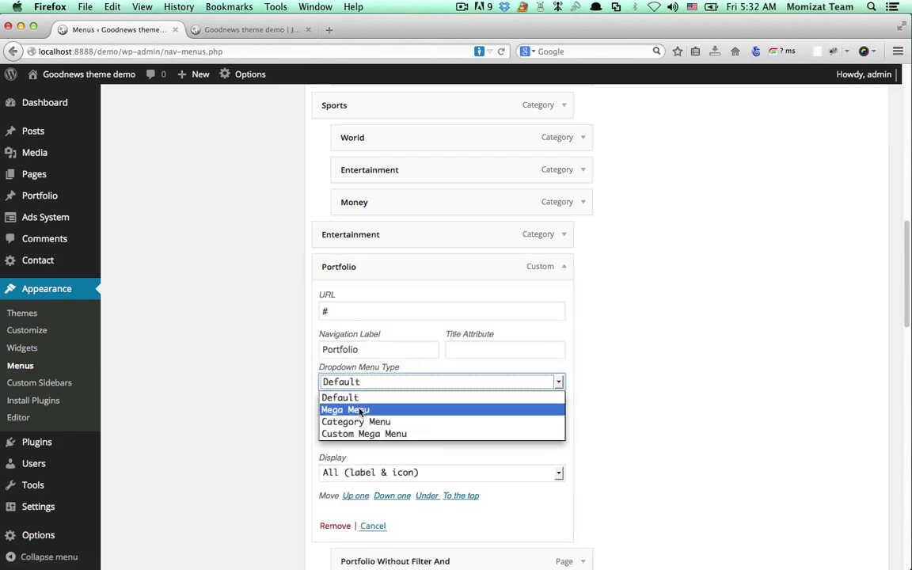
left_click(359, 411)
scroll(344, 443, "down", 1)
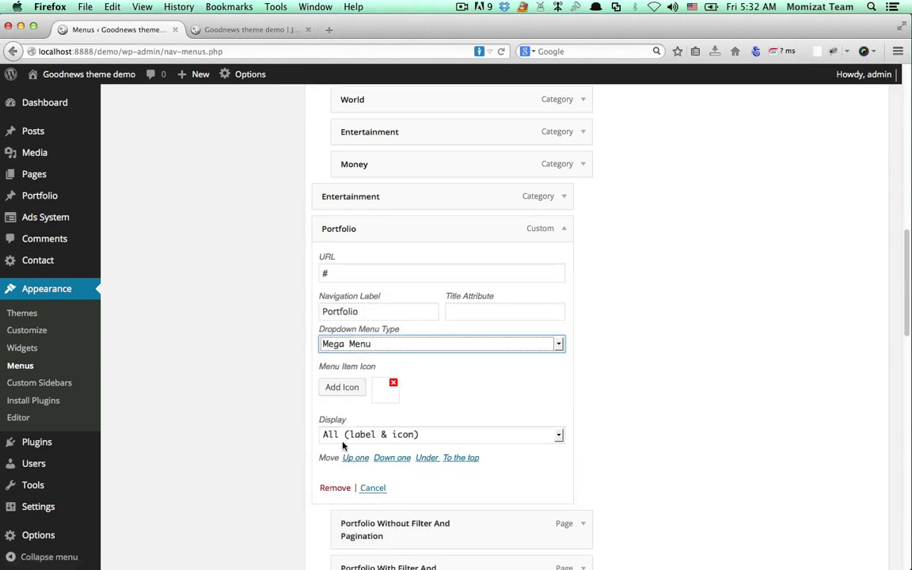
scroll(344, 445, "down", 1)
left_click(565, 181)
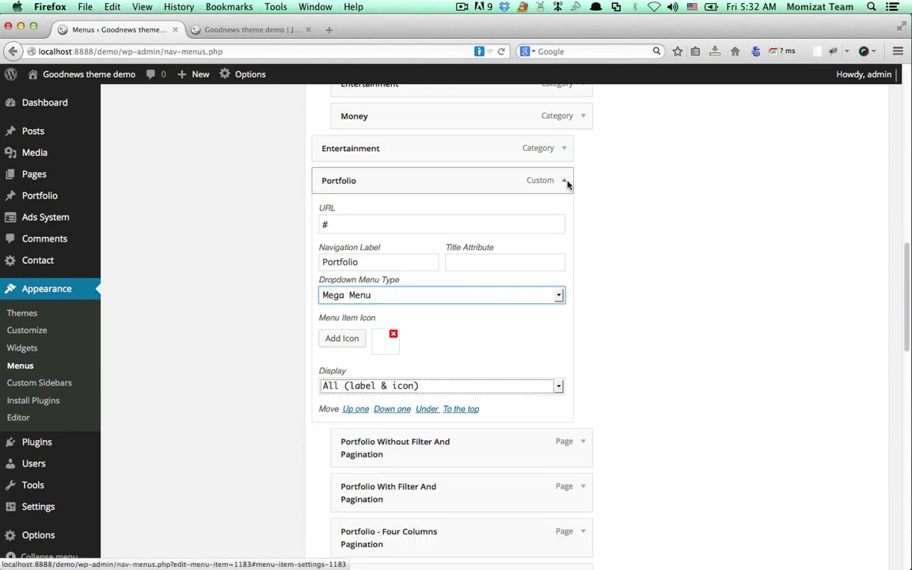
left_click(567, 184)
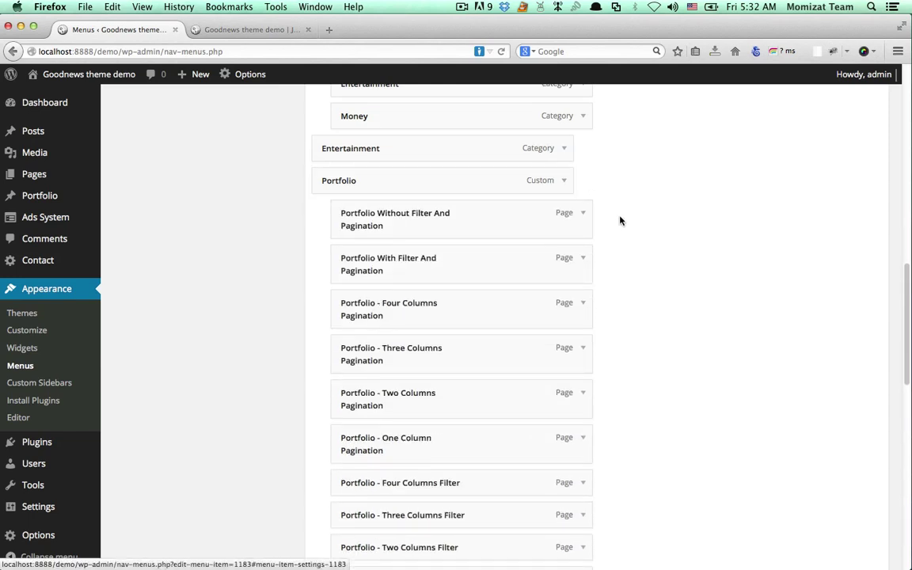
- Save the Main menu and check the Portfolio mega menu on the reloaded demo site
scroll(615, 229, "up", 10)
scroll(615, 230, "down", 5)
scroll(554, 242, "up", 9)
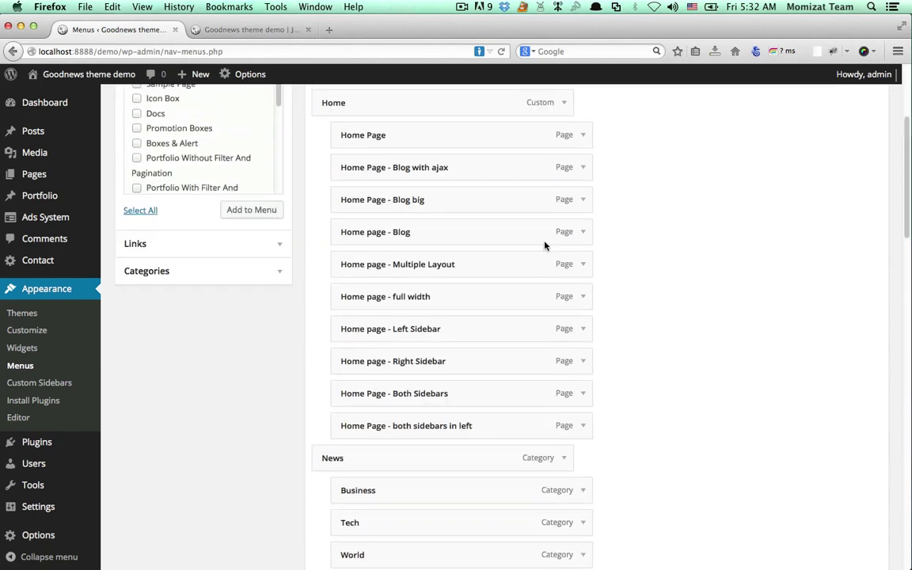
scroll(544, 245, "up", 3)
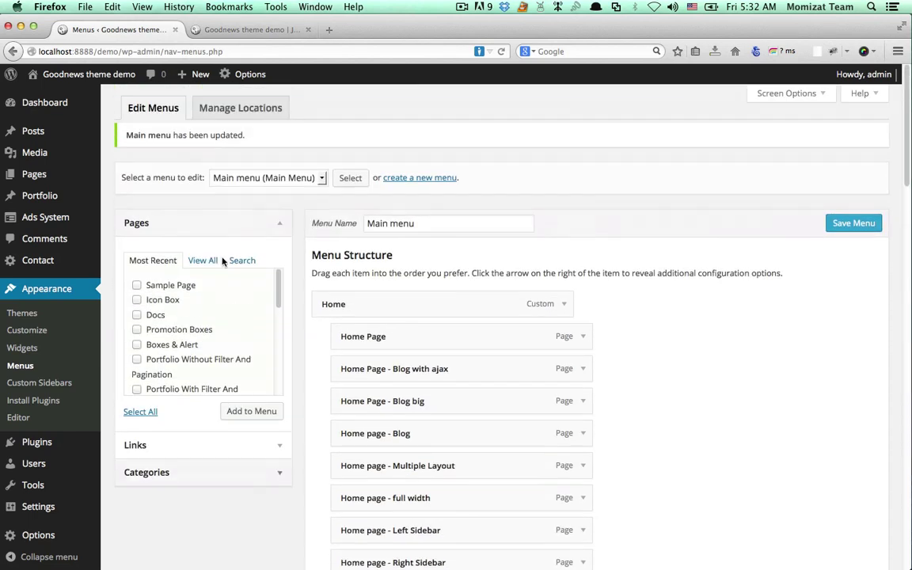
left_click(851, 222)
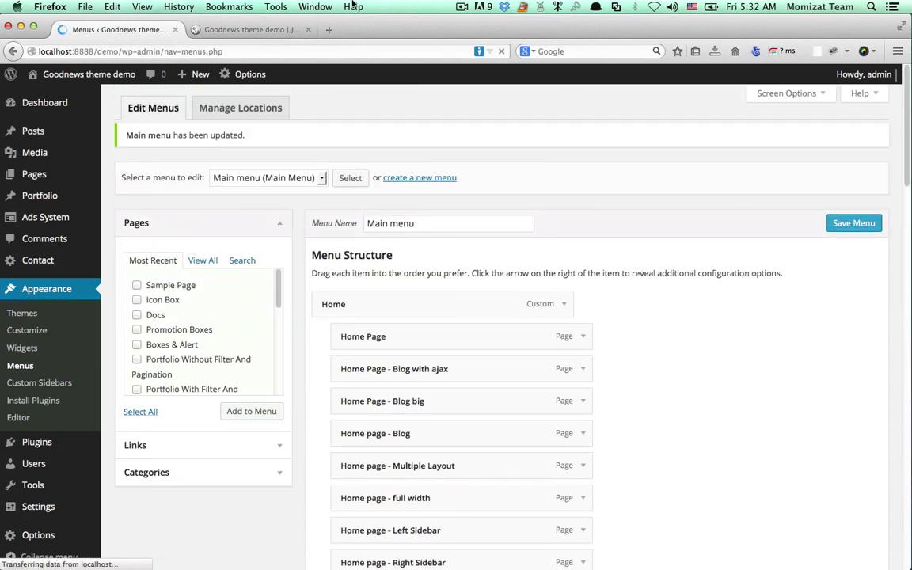
left_click(238, 31)
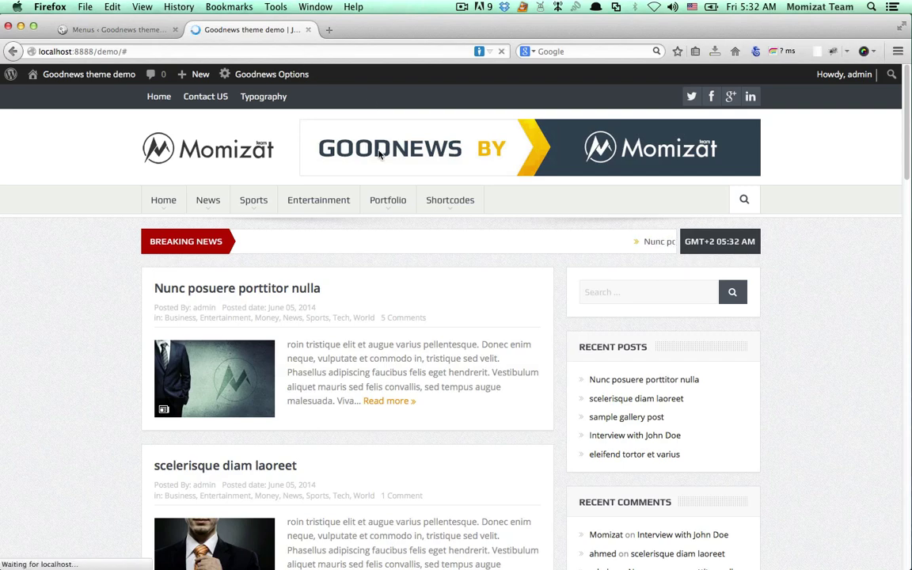
mouse_move(387, 199)
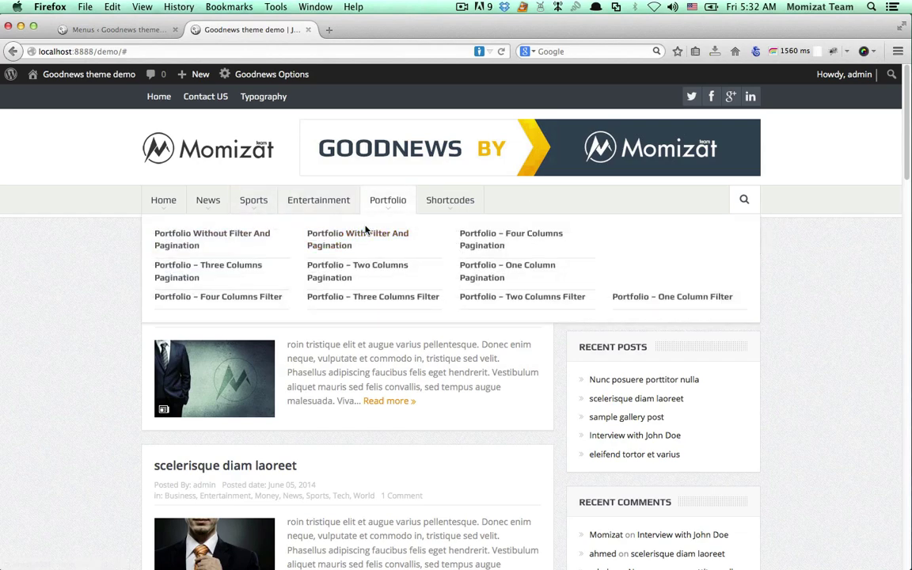
- Add two custom links with the URL # and the link texts Column 1 and column2 to the Main menu
left_click(115, 30)
scroll(397, 285, "down", 1)
scroll(357, 289, "down", 5)
scroll(318, 291, "up", 4)
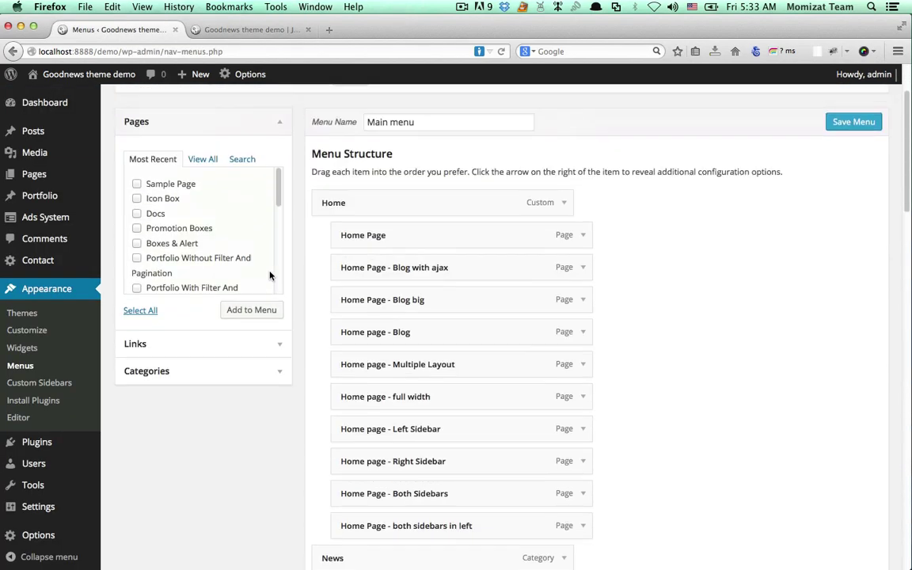
left_click(279, 369)
left_click(206, 148)
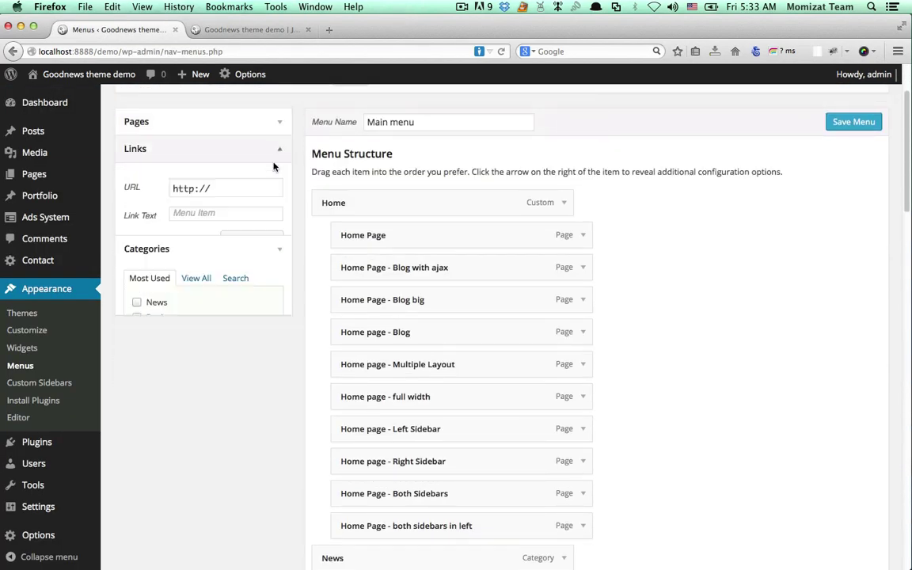
left_click(211, 191)
type("#")
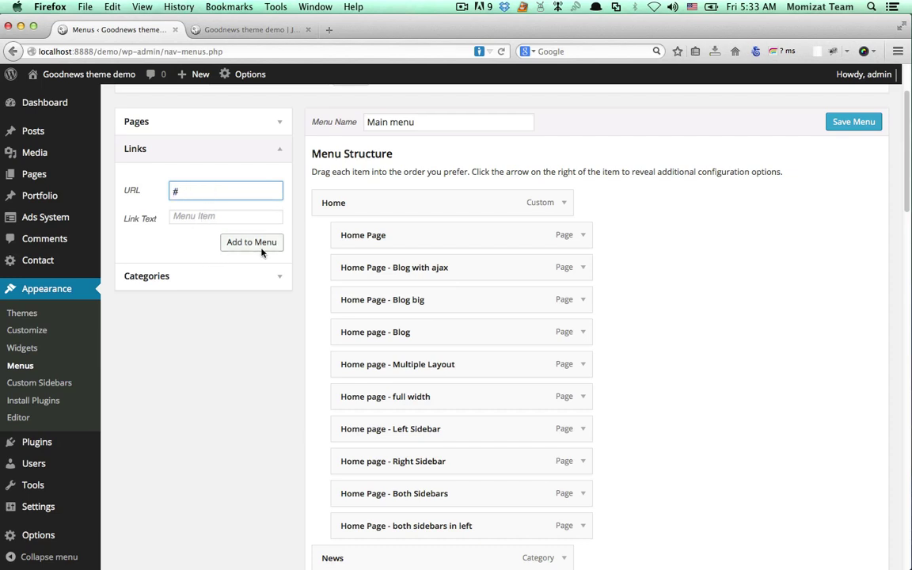
left_click(229, 223)
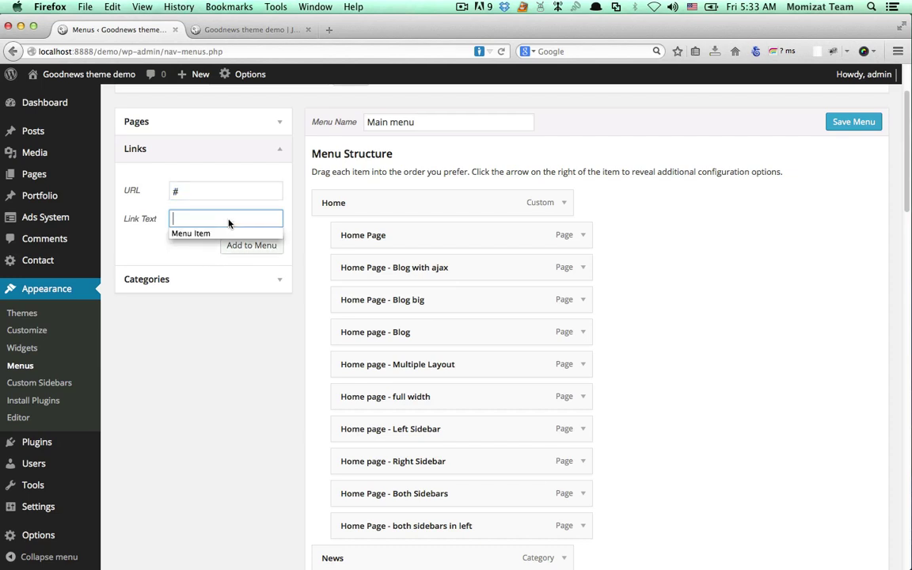
type("Co")
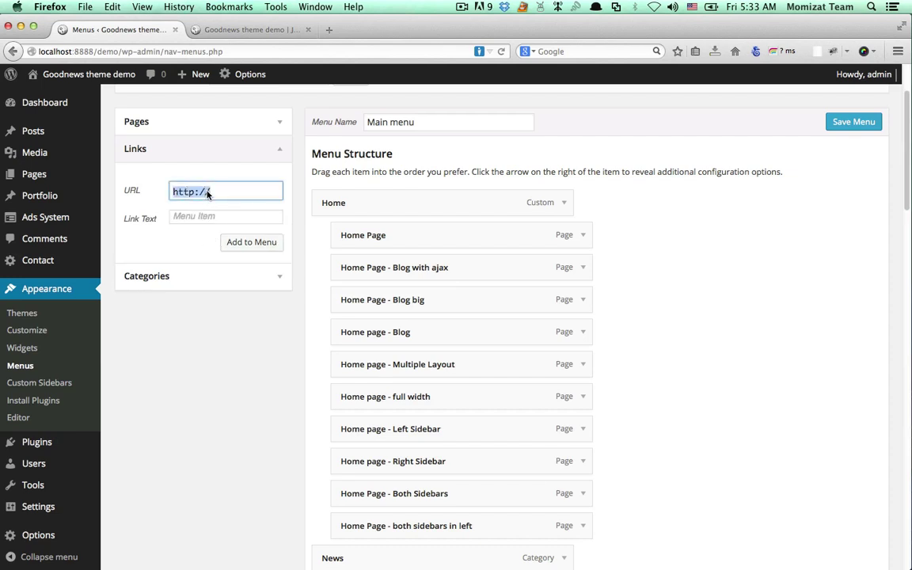
type("#c")
left_click(225, 218)
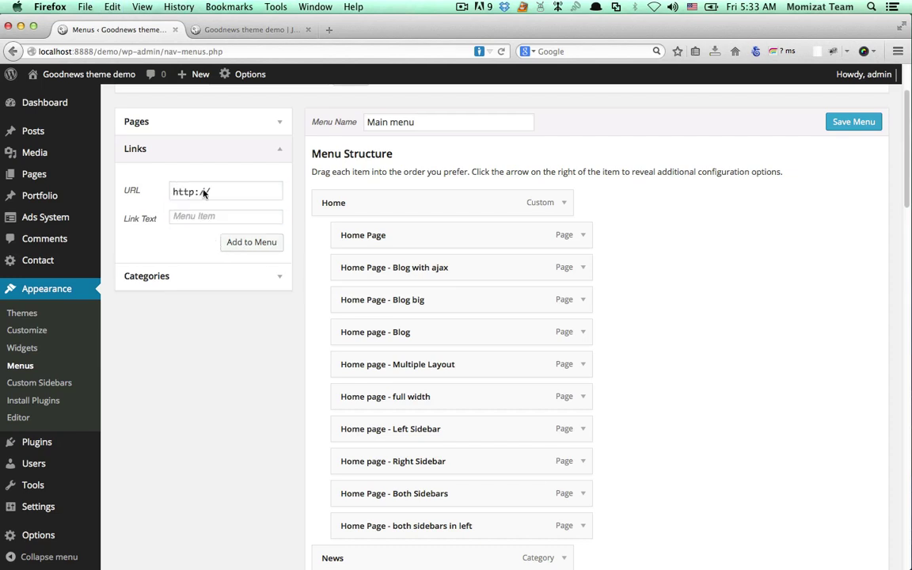
- Add a custom link with the URL # and the link text Column3 to the Main menu
type("#")
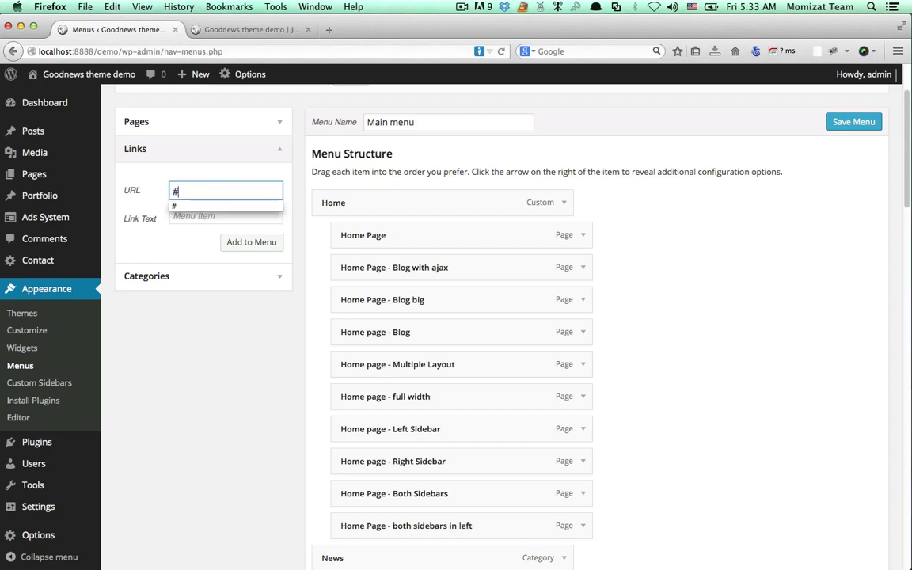
key("Tab")
type("Colm")
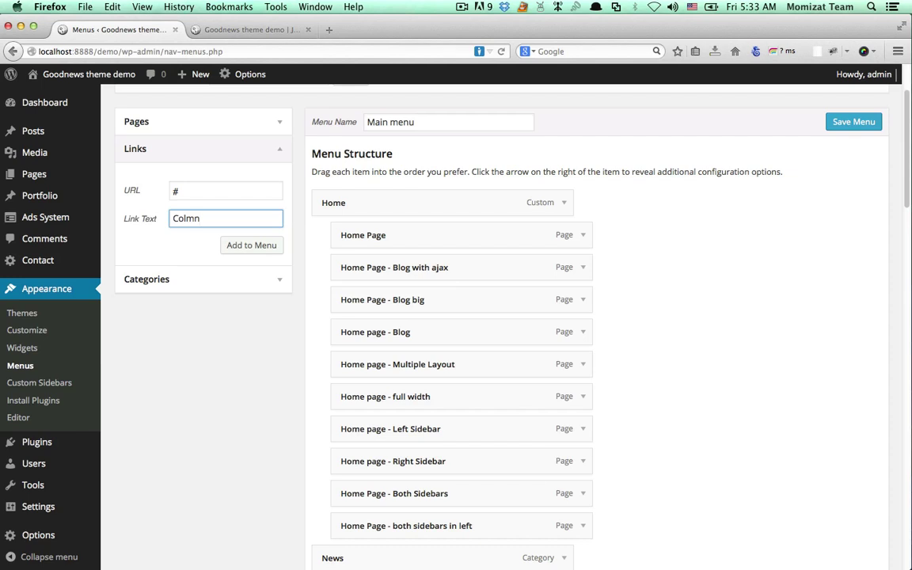
key("BackSpace")
key("BackSpace")
key("BackSpace")
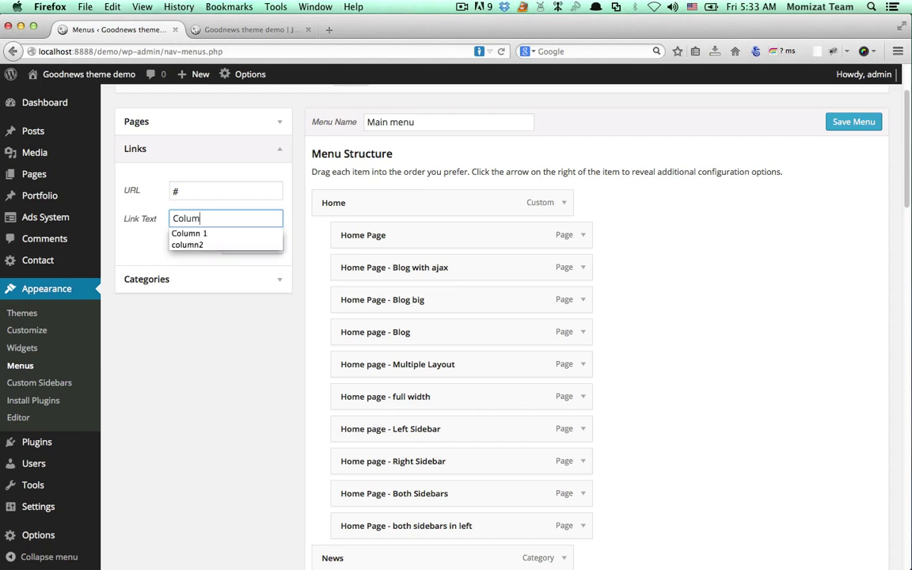
type("lumn3")
left_click(242, 249)
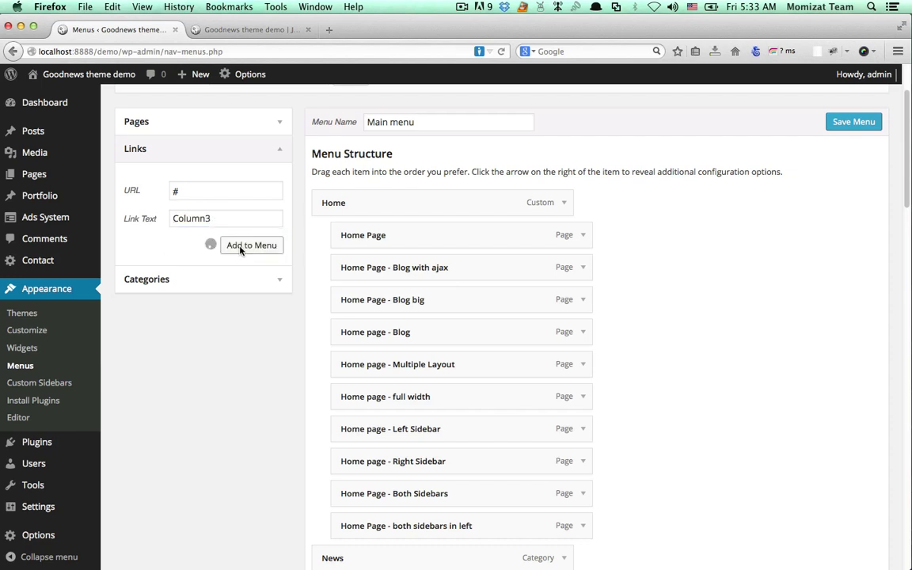
- Place Column 1 as the first sub-item of Portfolio and nest the Without Filter, With Filter and Four Columns Pagination pages under it
scroll(259, 261, "down", 20)
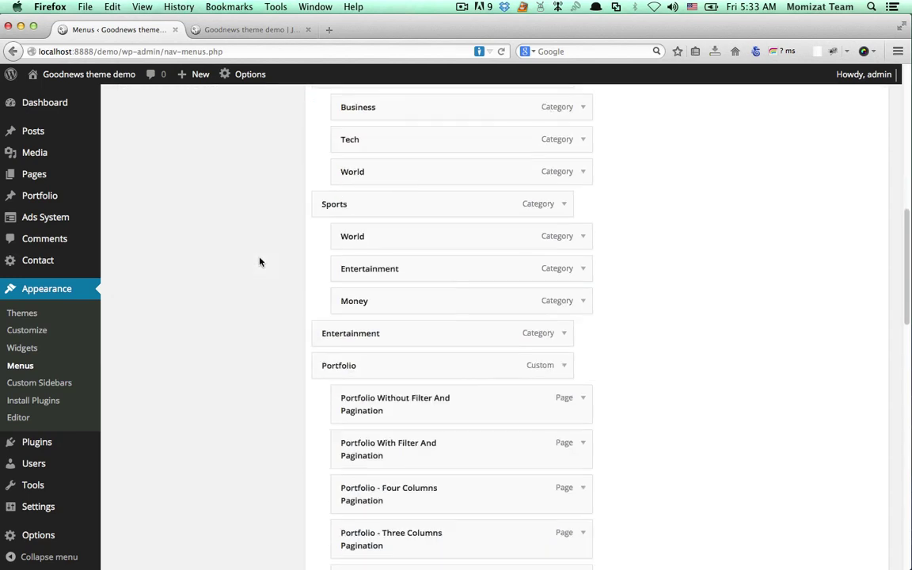
left_click_drag(417, 287, 433, 227)
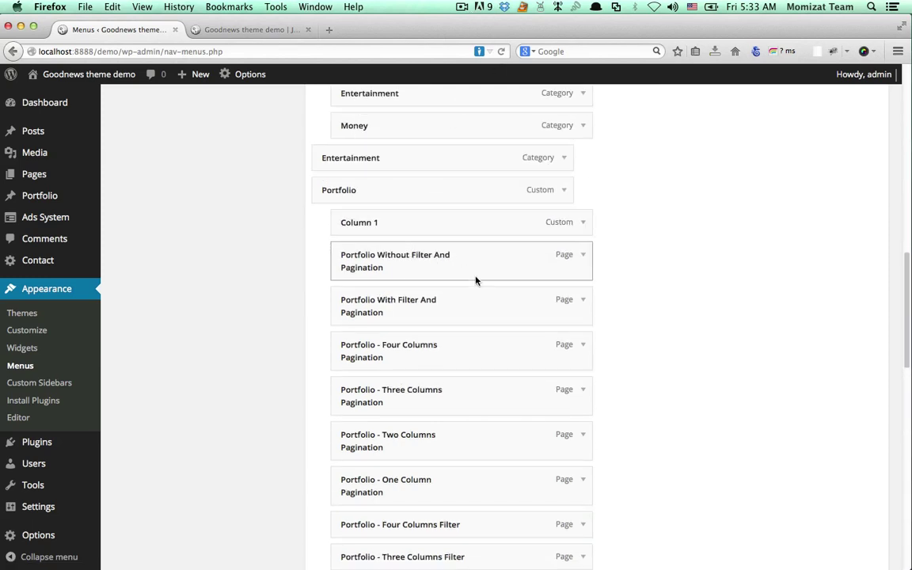
left_click_drag(417, 274, 433, 302)
left_click_drag(434, 303, 476, 357)
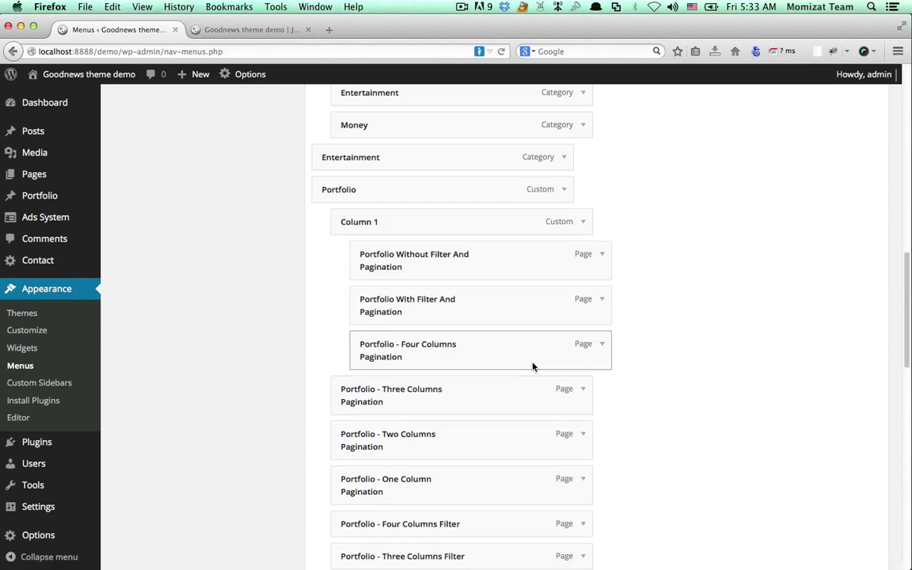
- Move column2 below Column 1's pages under Portfolio and nest the Three, Two and One Column Pagination pages under it
scroll(530, 372, "down", 10)
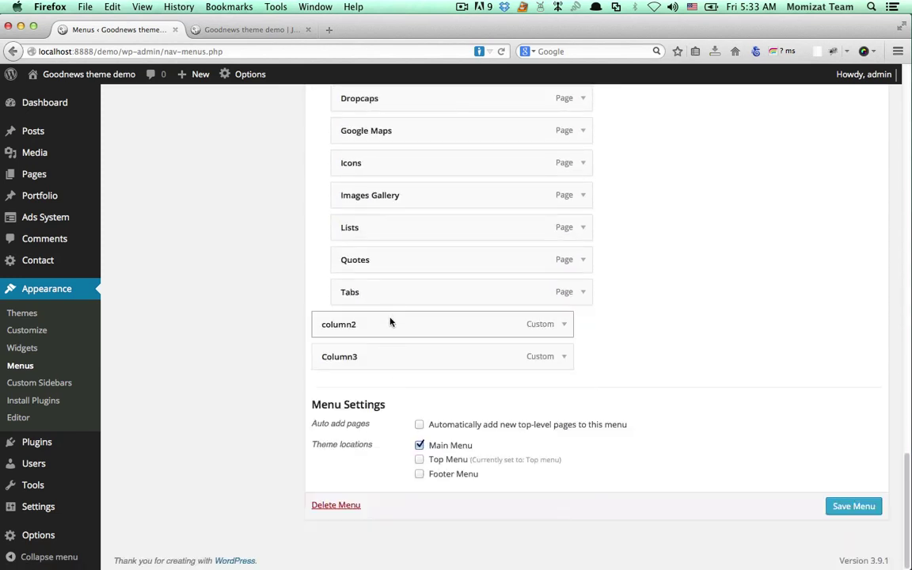
left_click_drag(391, 321, 363, 260)
left_click_drag(388, 296, 419, 364)
left_click_drag(472, 401, 507, 407)
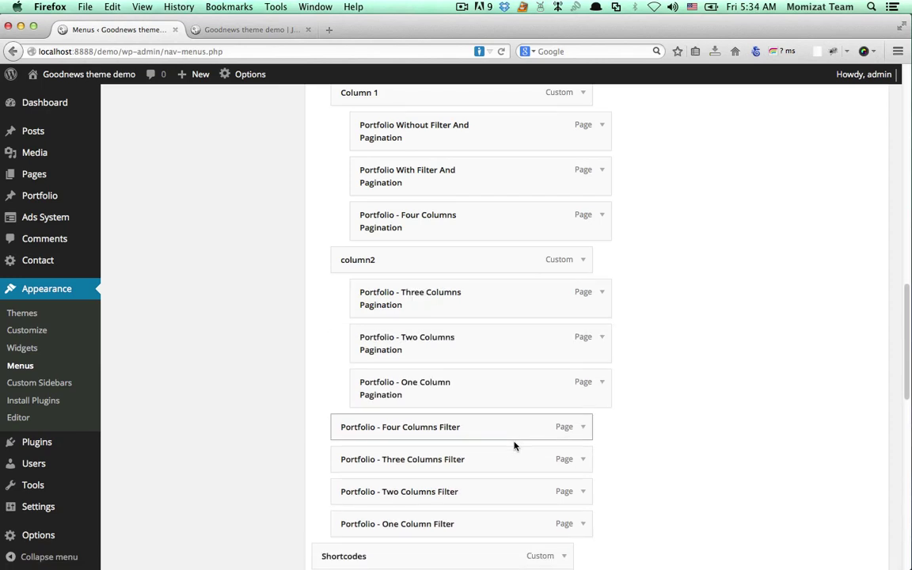
- Move Column3 under Portfolio after column2's pages and nest the Four, Three, Two and One Column Filter pages under it
scroll(515, 446, "down", 10)
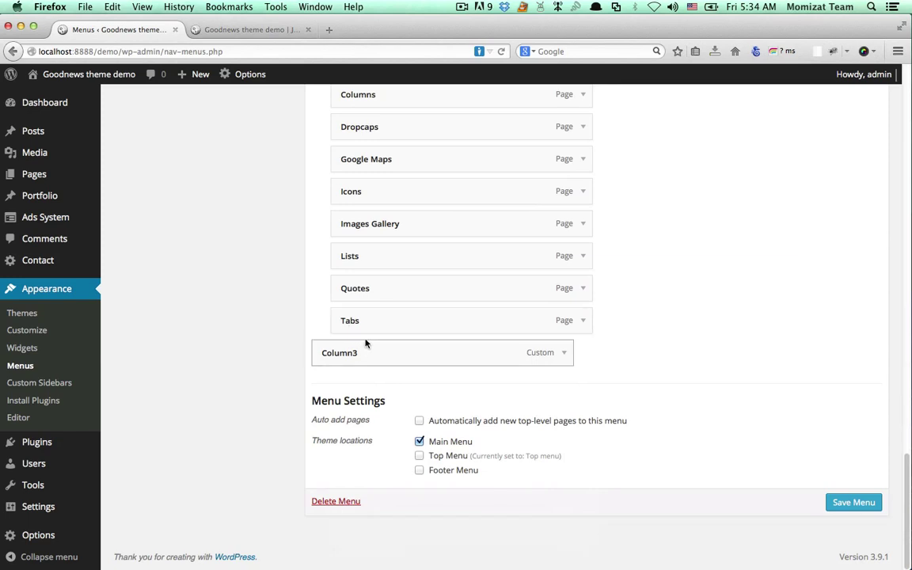
left_click_drag(366, 342, 427, 313)
left_click_drag(381, 319, 509, 384)
scroll(452, 358, "up", 8)
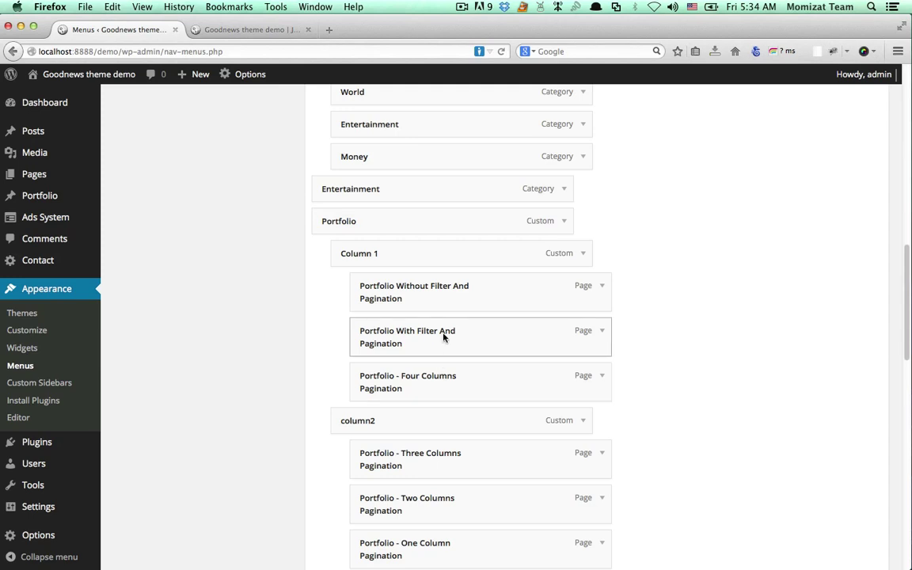
scroll(470, 352, "down", 5)
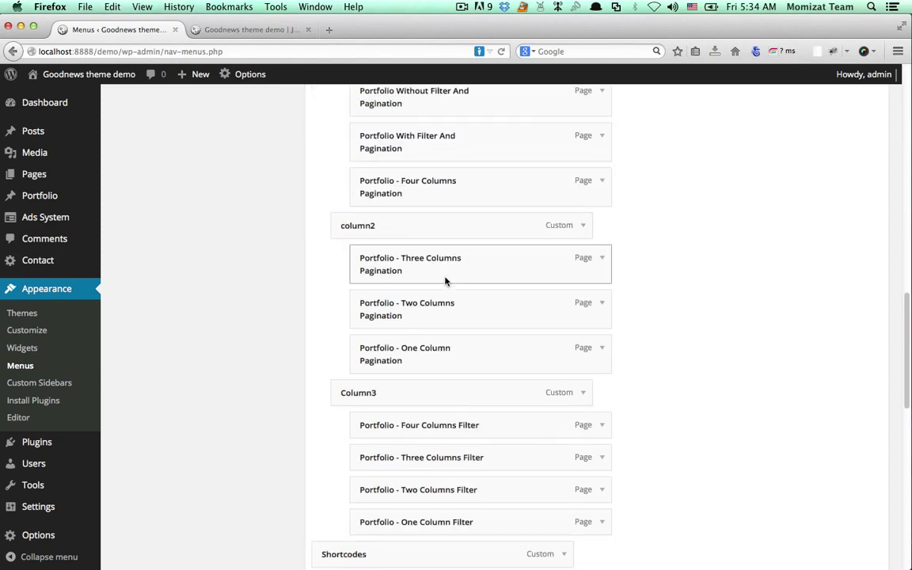
scroll(478, 392, "down", 2)
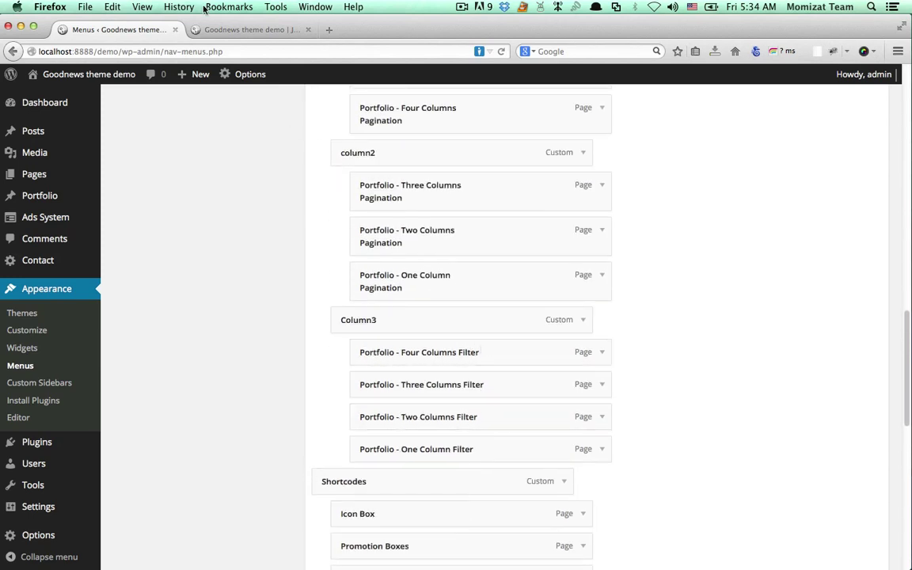
- Save the Main menu, reload the demo site and check the columns in the Portfolio mega menu
left_click(241, 33)
left_click(153, 33)
scroll(722, 196, "down", 8)
left_click(857, 511)
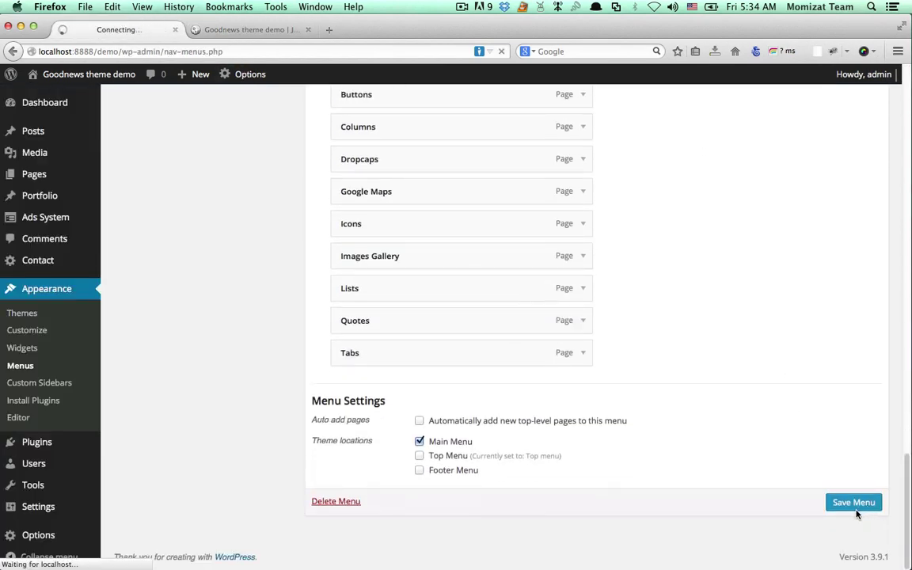
key("ctrl+Tab")
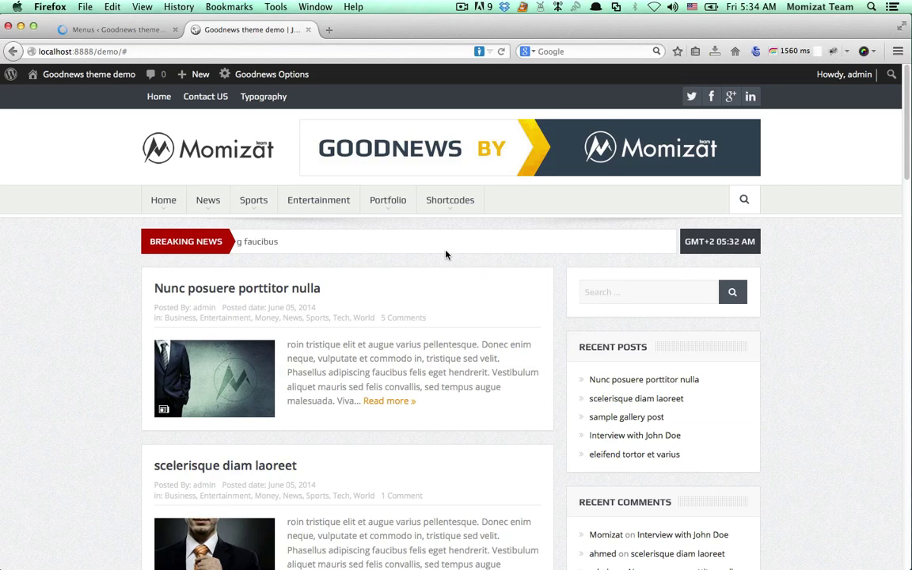
key("super+r")
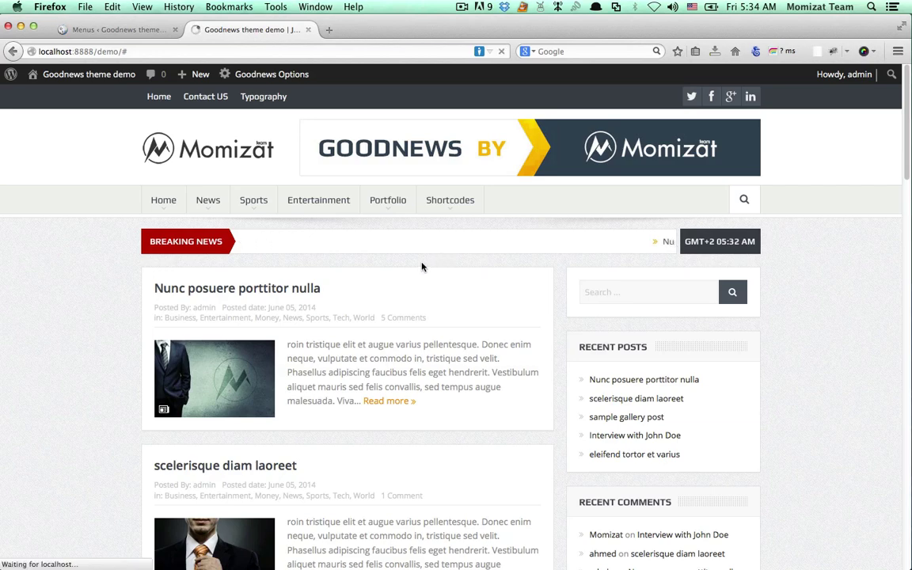
mouse_move(397, 198)
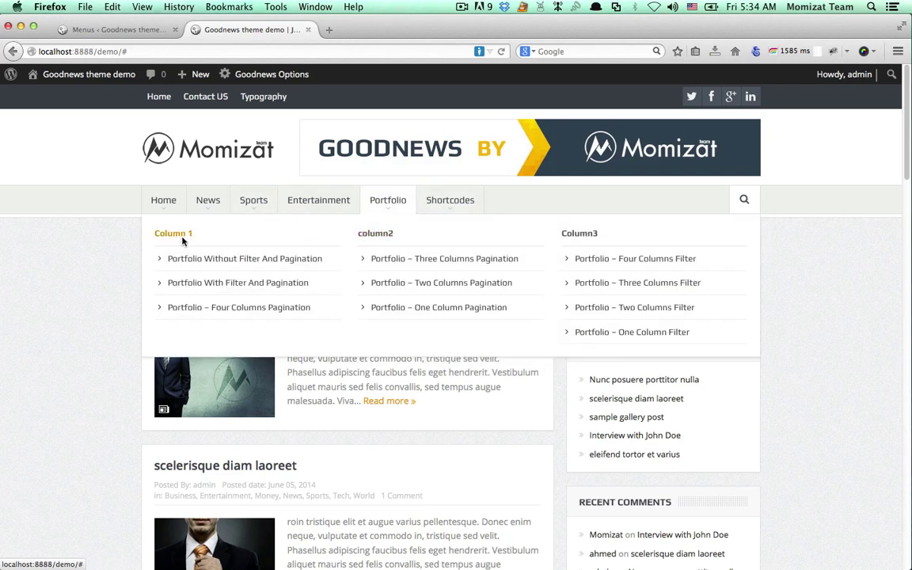
- Set the Column 1 item's Display option to None (hide icon and label) in the menu editor
left_click(141, 32)
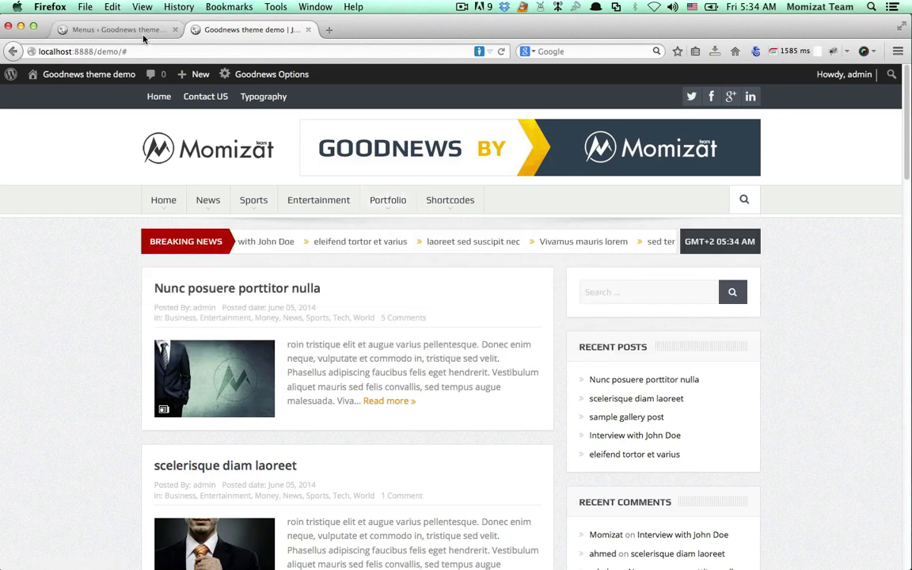
scroll(616, 381, "down", 10)
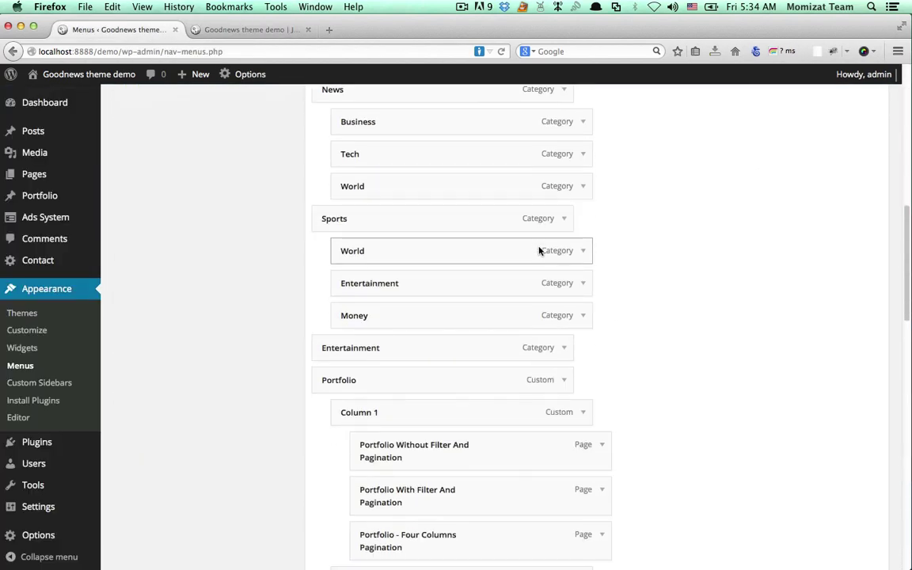
scroll(557, 341, "down", 2)
scroll(578, 329, "down", 3)
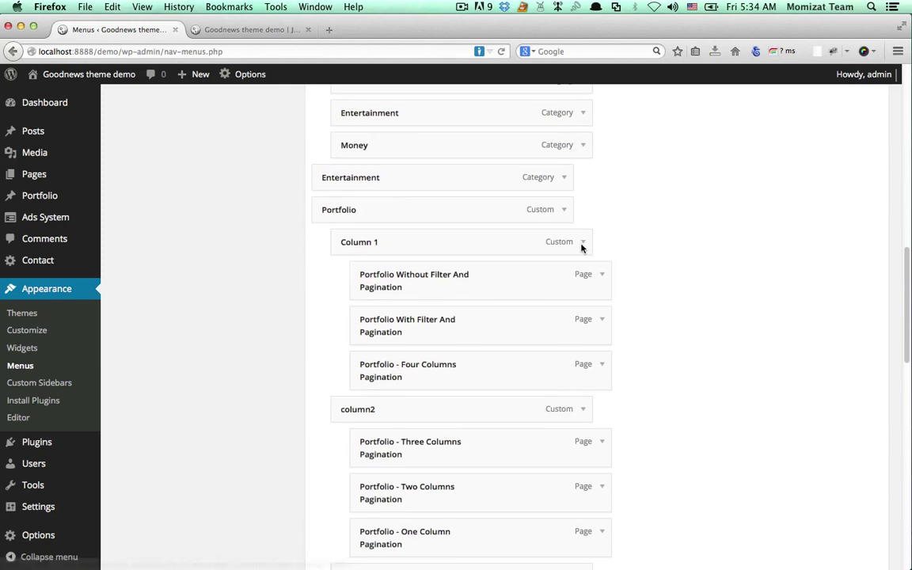
left_click(580, 241)
scroll(569, 285, "down", 1)
scroll(254, 249, "down", 3)
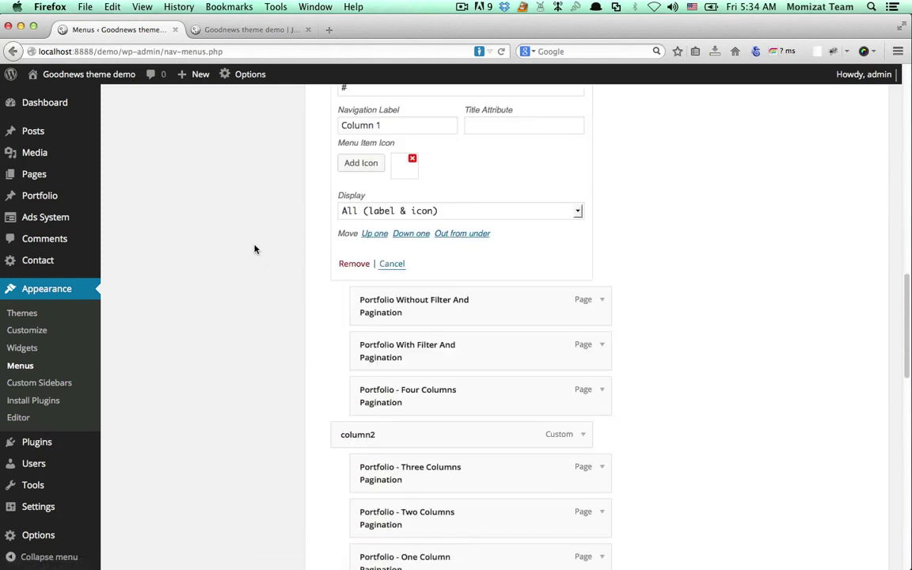
left_click(366, 210)
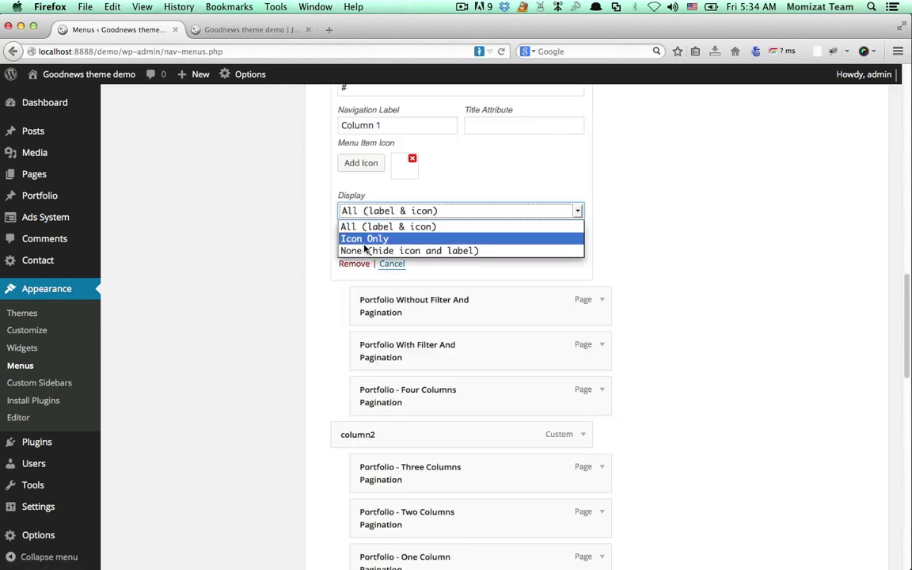
left_click(369, 251)
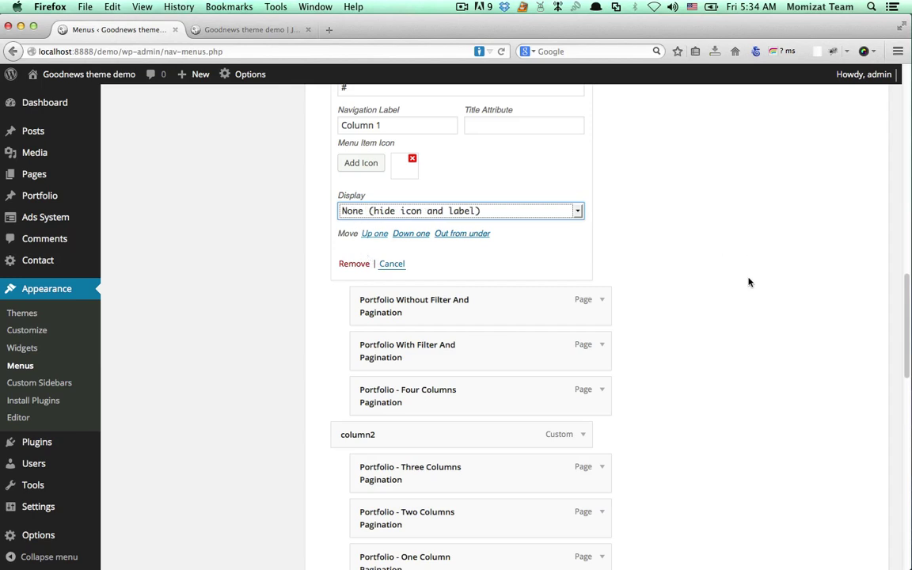
- Set the column2 item's Display option to None (hide icon and label)
scroll(749, 282, "down", 6)
left_click(584, 143)
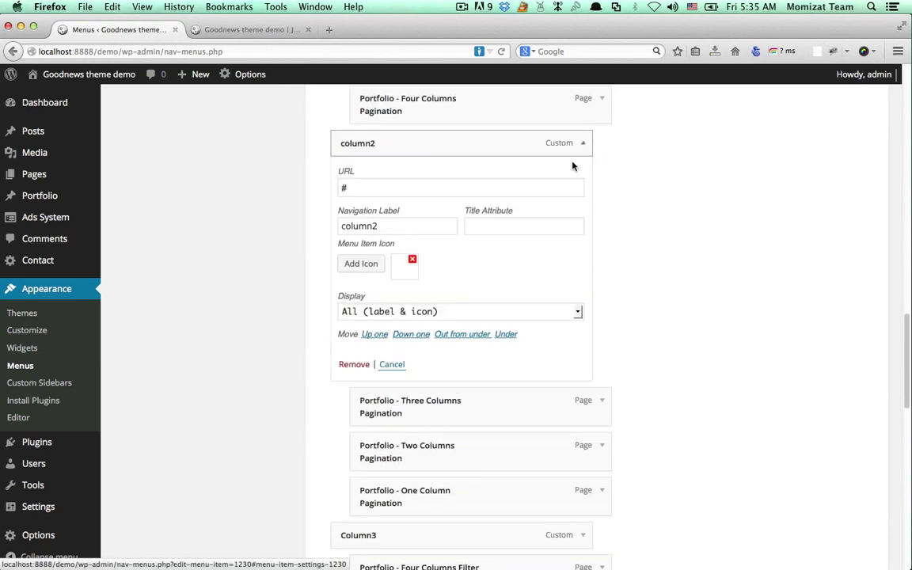
left_click(467, 311)
left_click(454, 352)
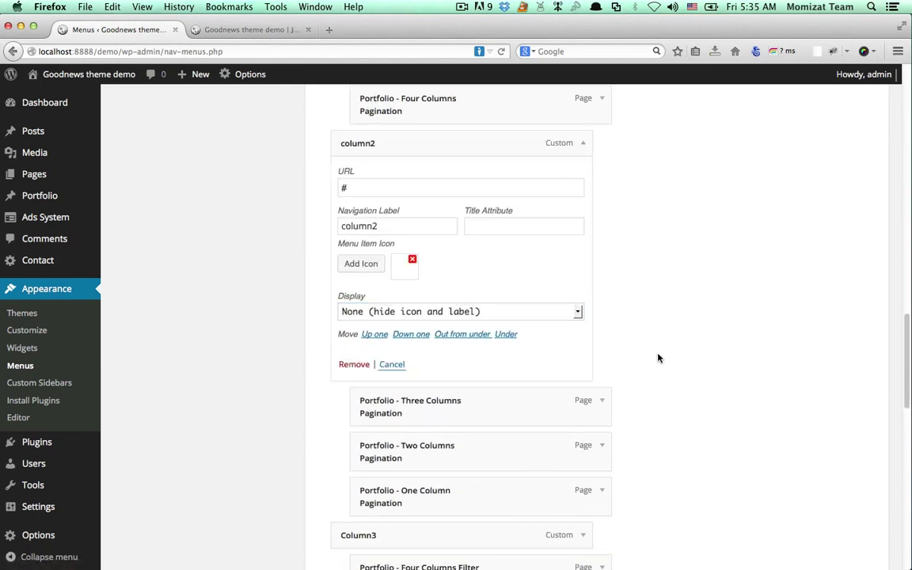
- Set the Column3 item's Display option to None (hide icon and label)
scroll(667, 352, "down", 10)
scroll(642, 326, "up", 3)
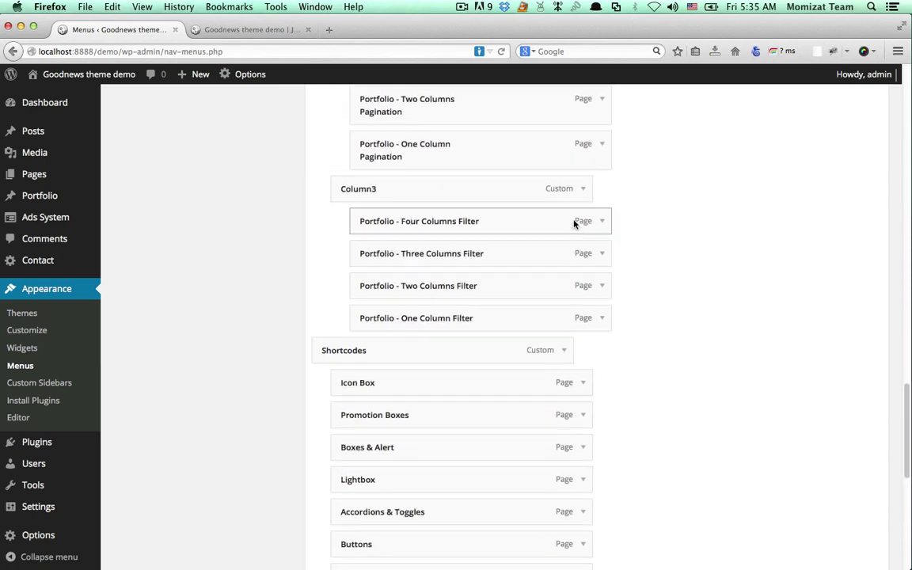
left_click(577, 190)
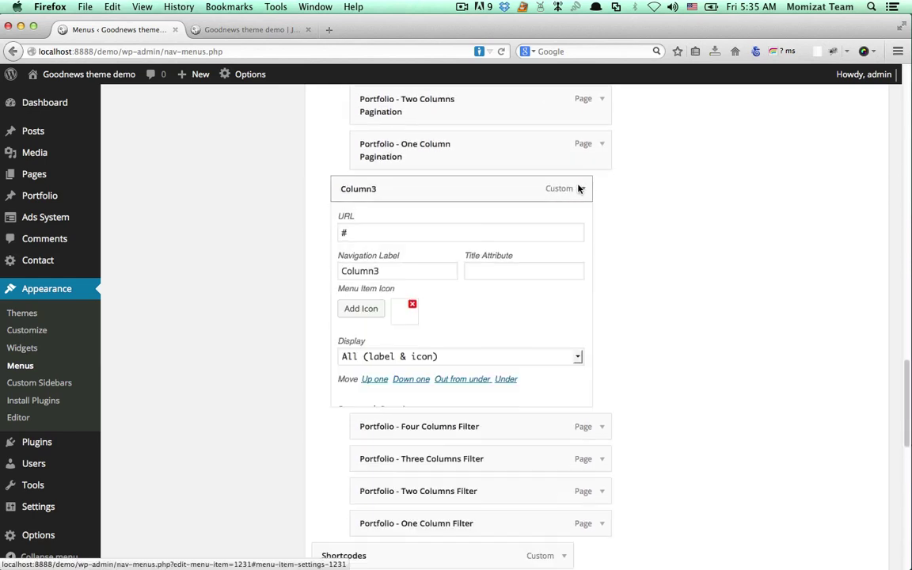
left_click(580, 188)
left_click(584, 190)
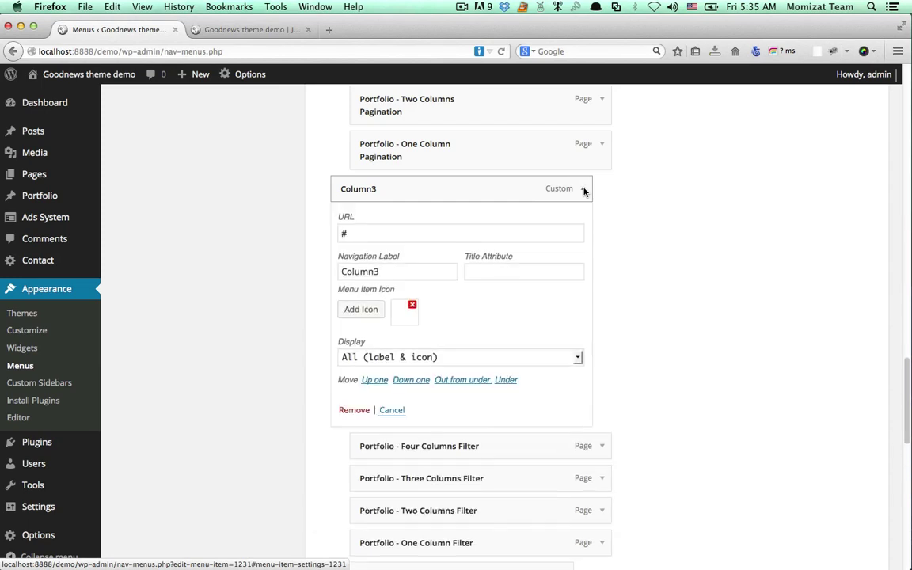
left_click(448, 357)
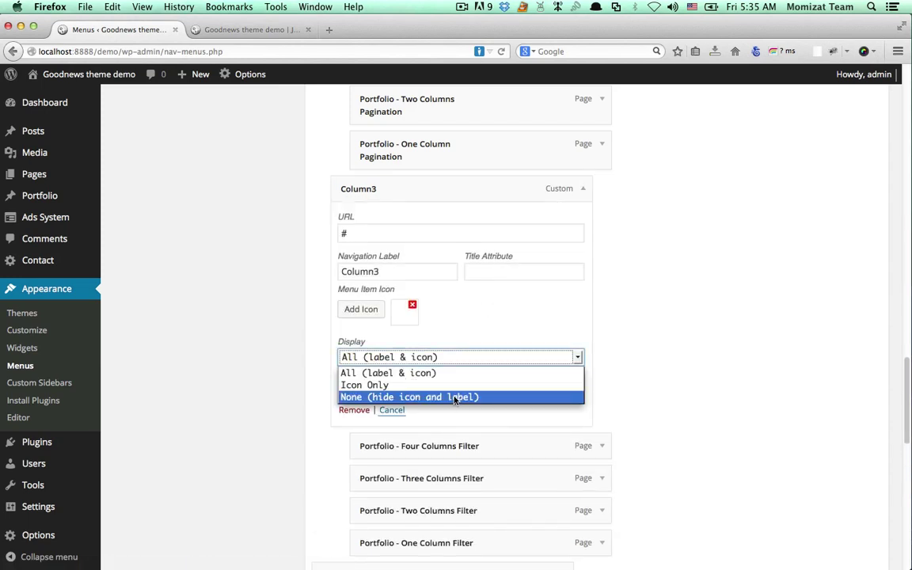
left_click(454, 396)
- Save the Main menu with the hidden column titles and check the Portfolio dropdown on the reloaded demo site
scroll(577, 401, "down", 10)
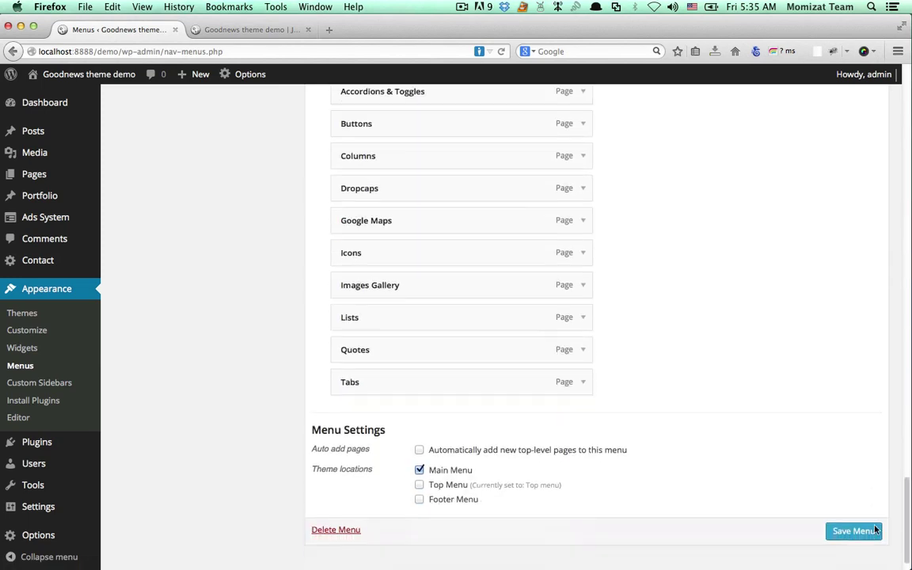
left_click(849, 502)
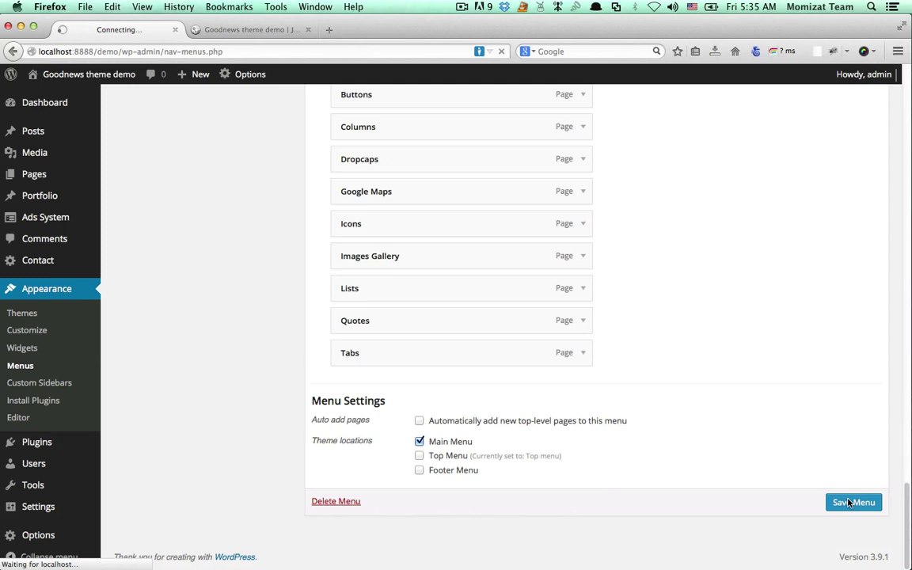
left_click(268, 33)
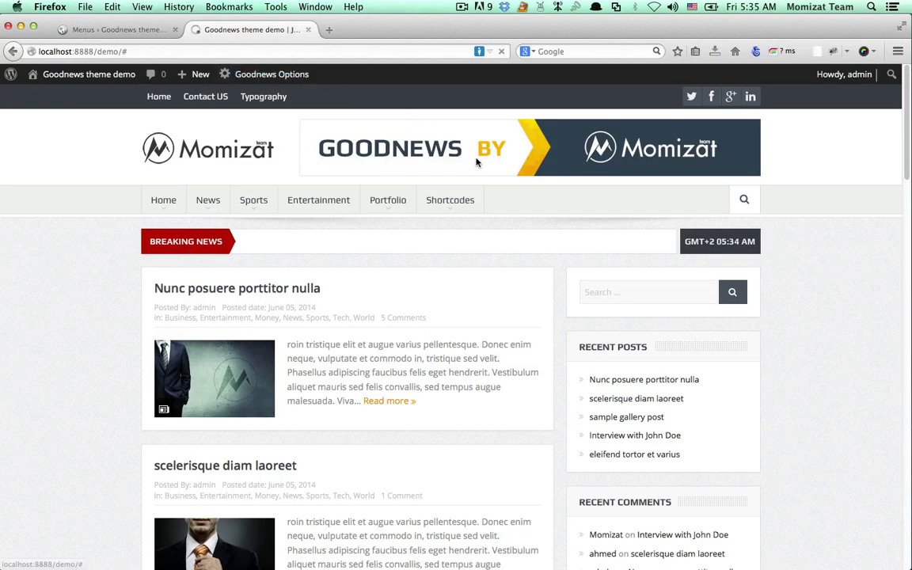
key("super+r")
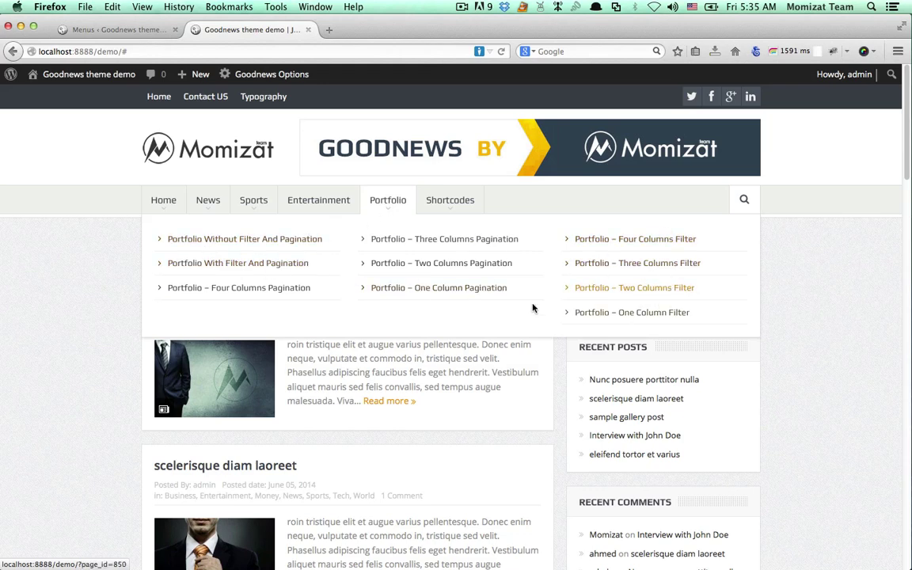
mouse_move(283, 212)
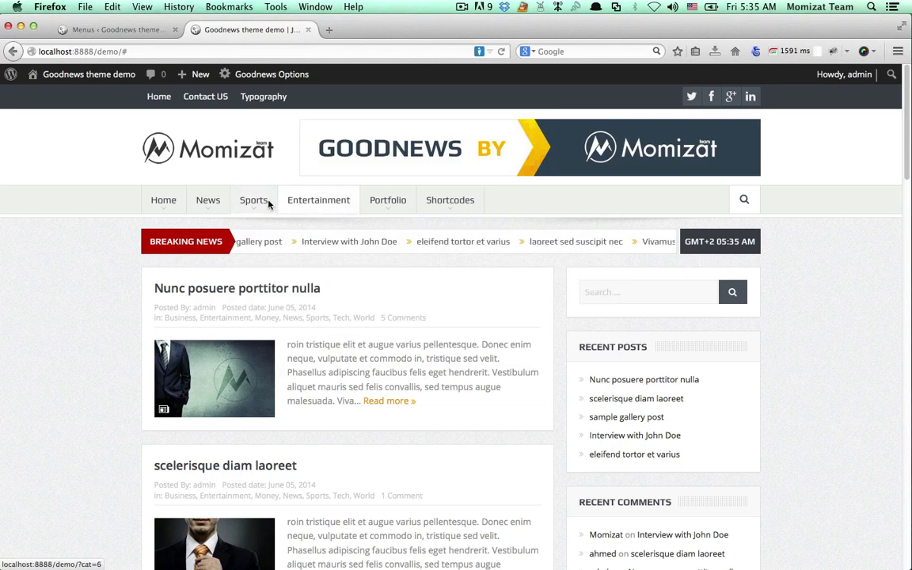
- Search the icon library for "home" and assign the first Momizat home icon to the Home menu item
left_click(117, 32)
scroll(633, 267, "down", 7)
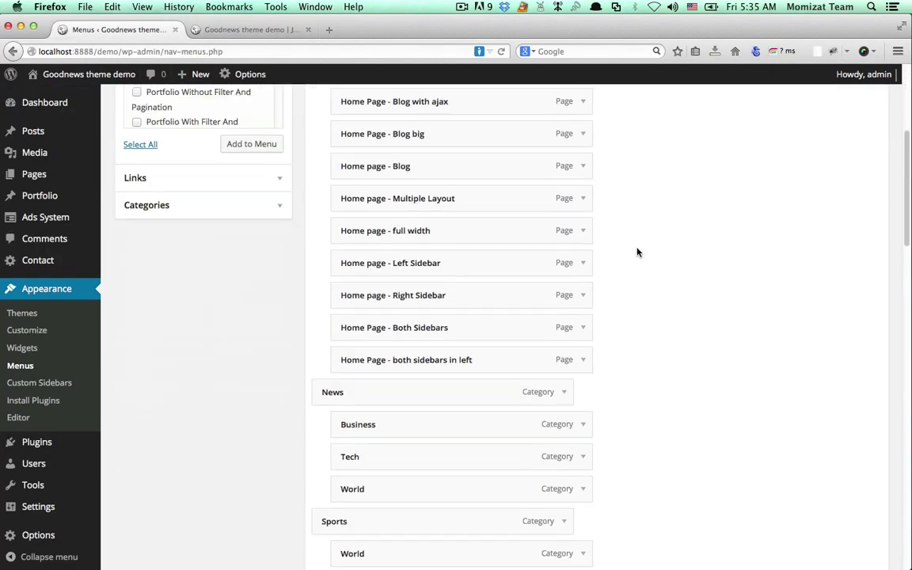
scroll(638, 252, "up", 2)
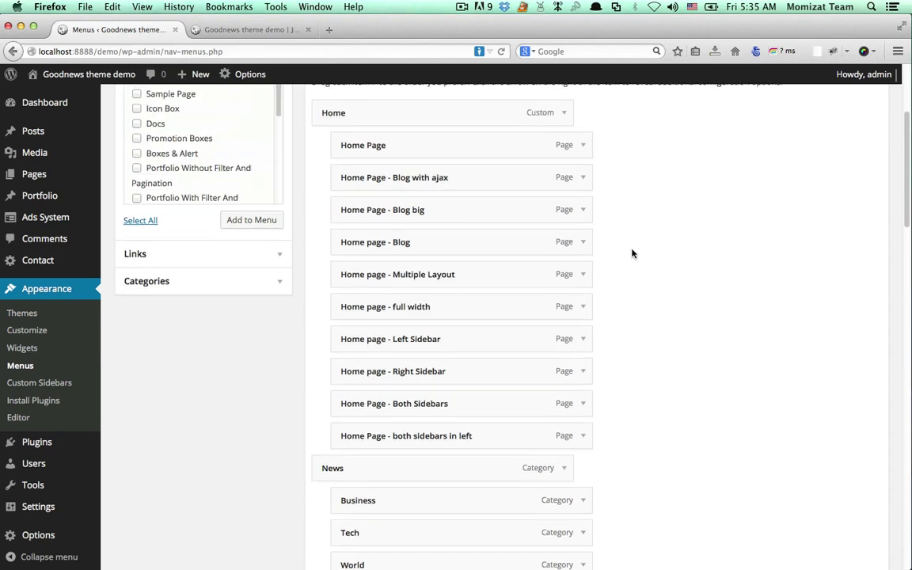
left_click(564, 116)
left_click(345, 271)
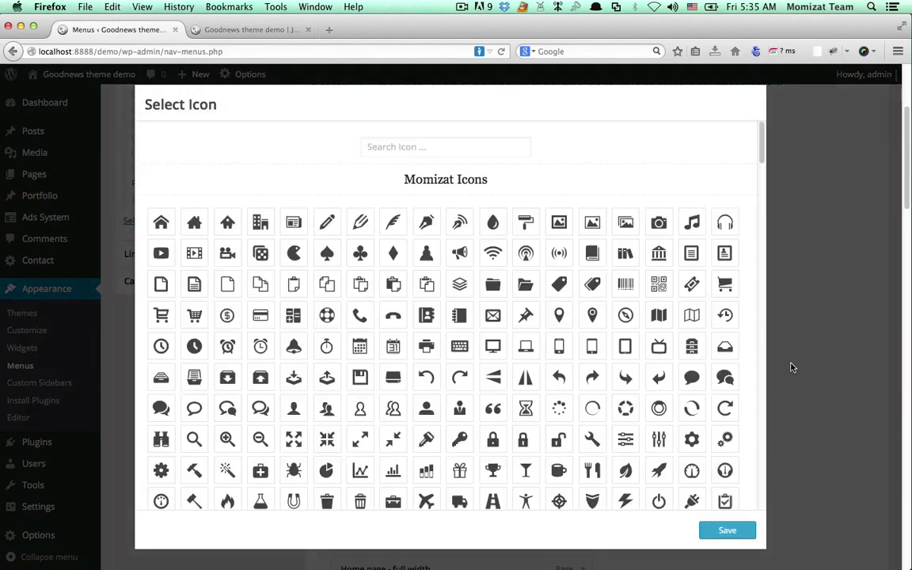
left_click(792, 366)
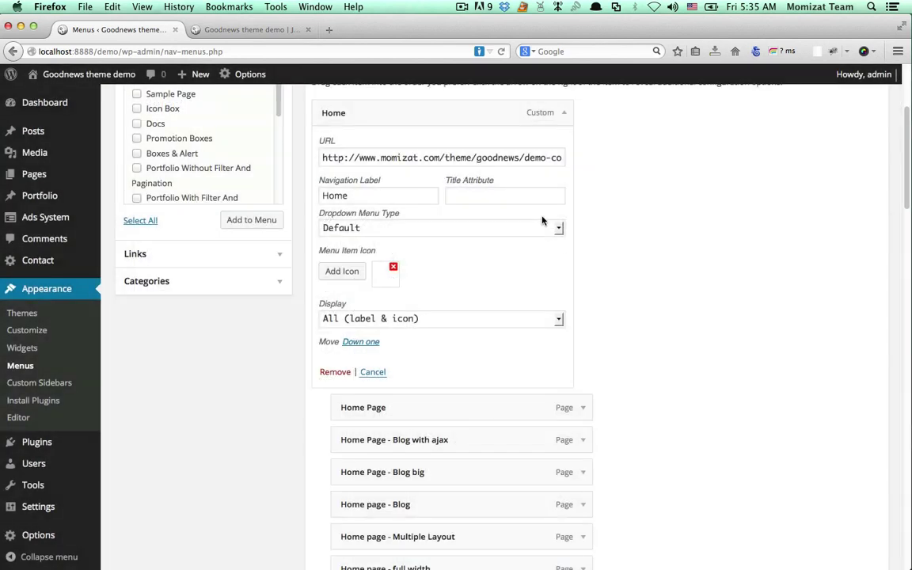
left_click(350, 274)
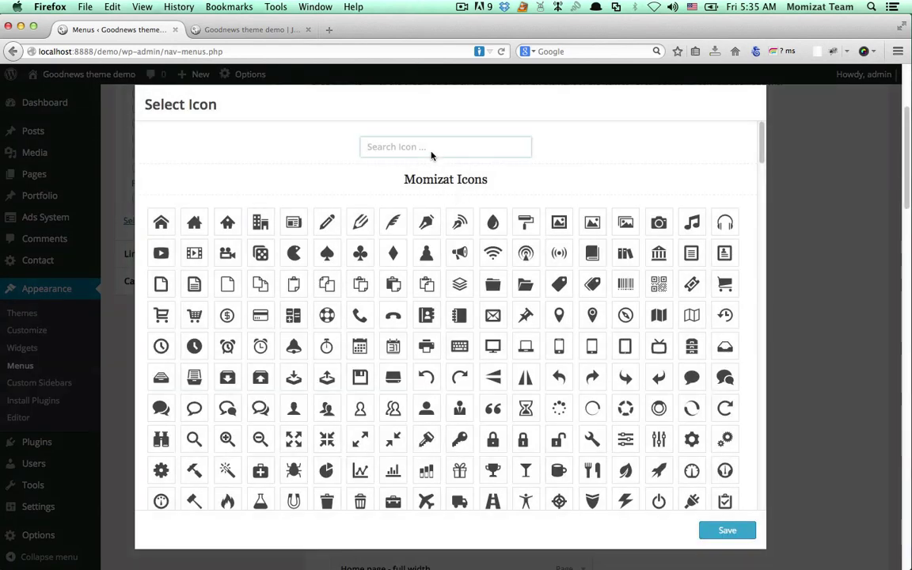
type("home")
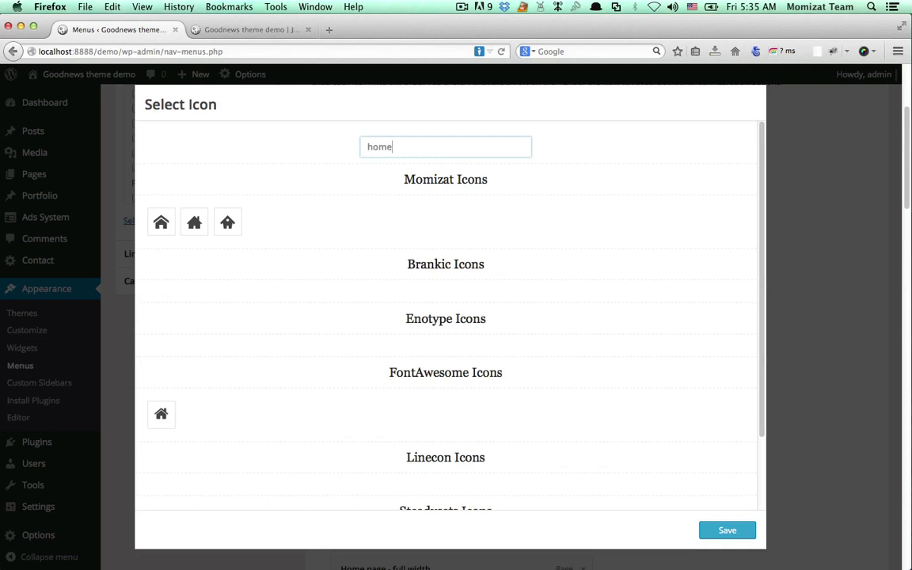
scroll(213, 267, "down", 3)
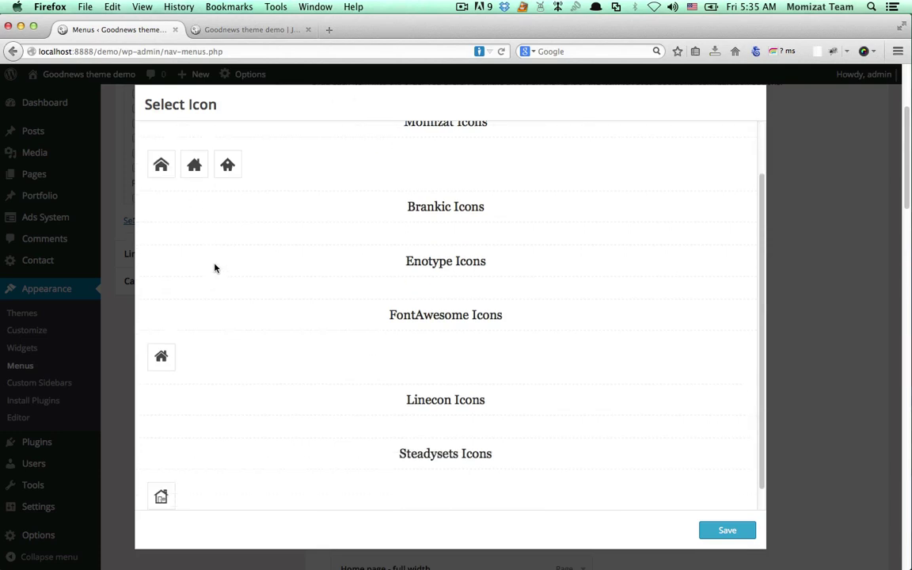
scroll(205, 304, "up", 3)
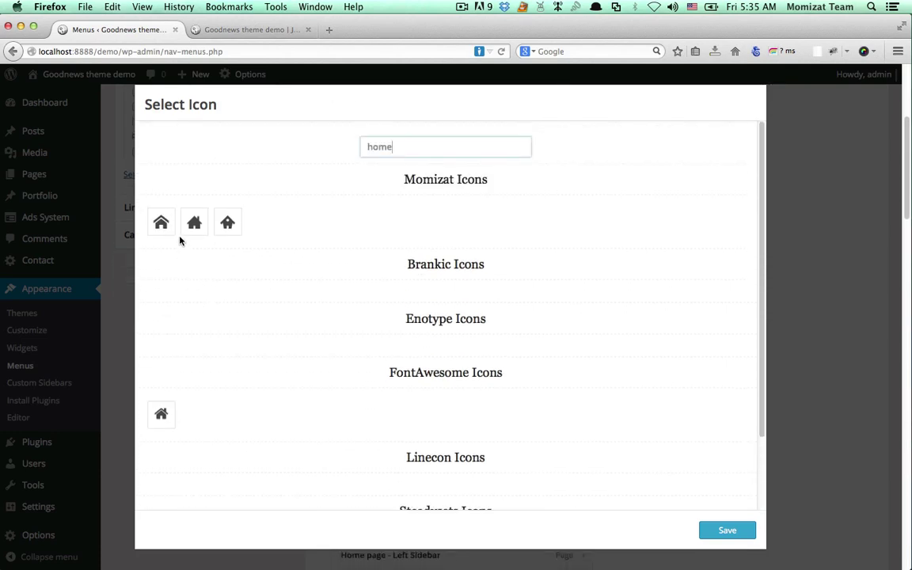
left_click(162, 226)
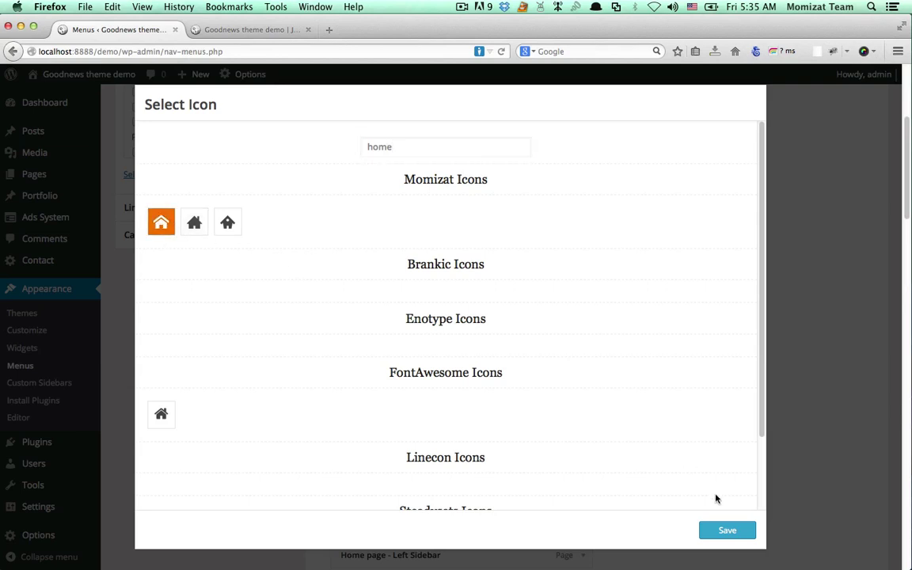
left_click(725, 530)
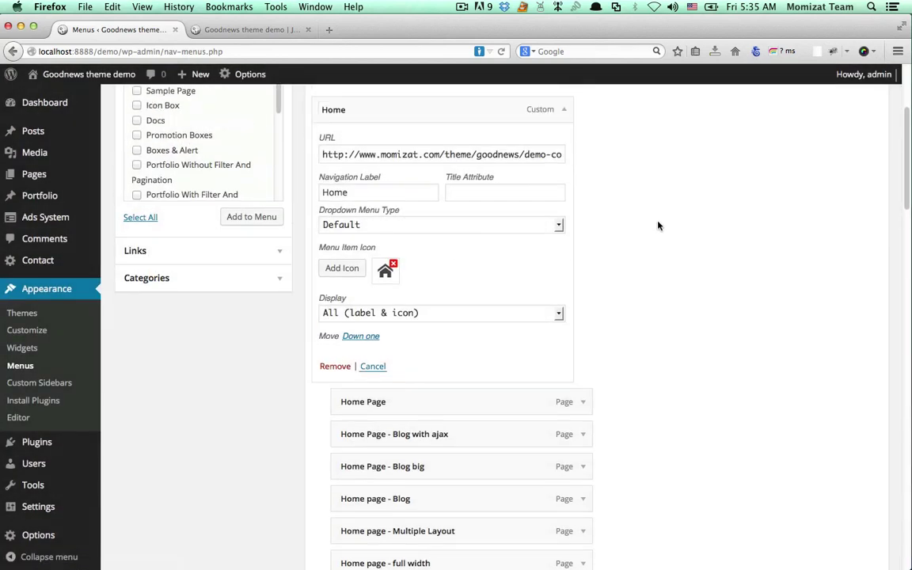
- Save the Main menu with the Home icon and check the Home item and its dropdown on the demo site
scroll(657, 225, "up", 4)
left_click(847, 202)
key("ctrl+Tab")
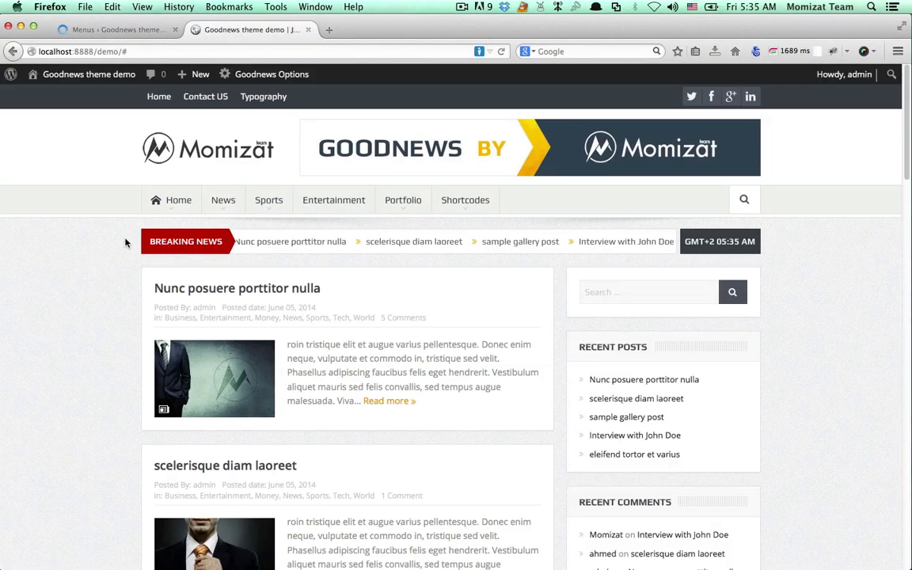
mouse_move(159, 202)
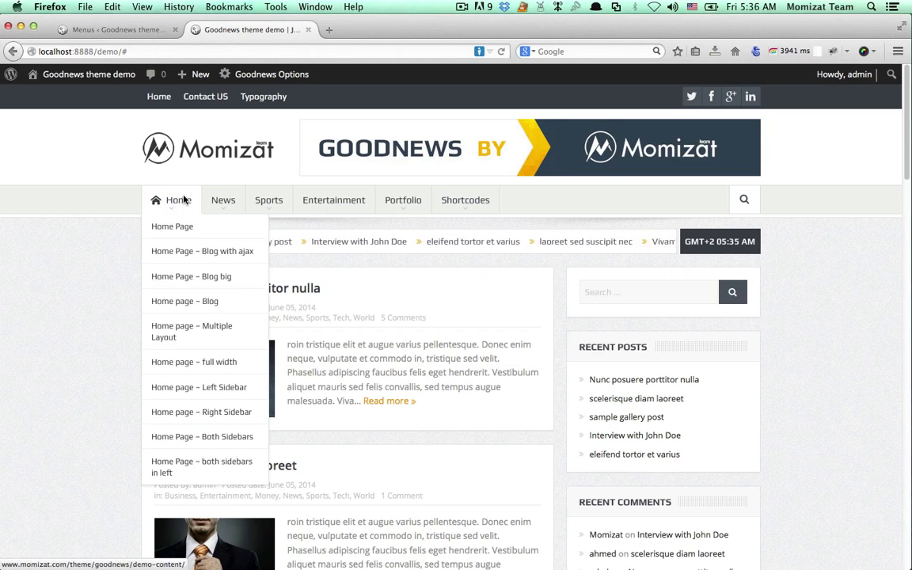
- Set the Home item's Display option to Icon Only in the menu editor
left_click(134, 26)
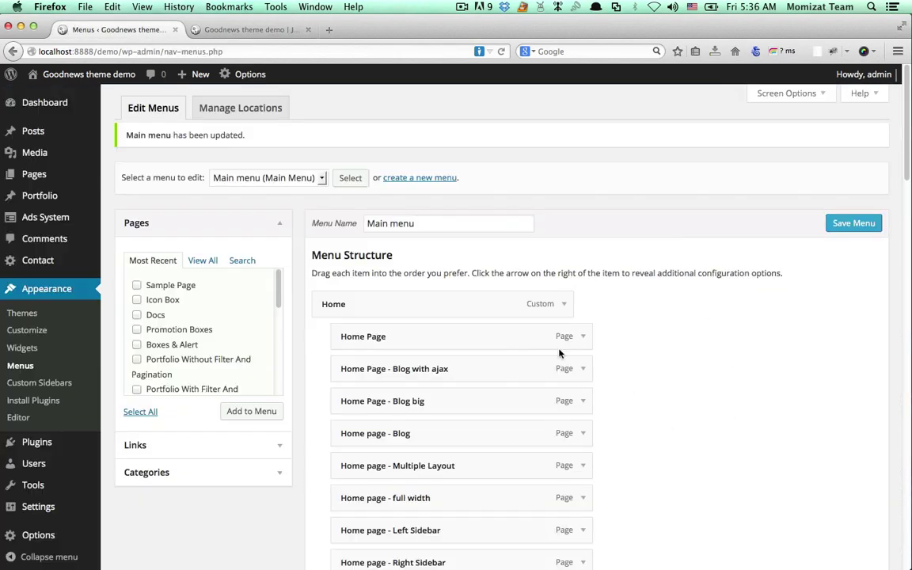
left_click(564, 304)
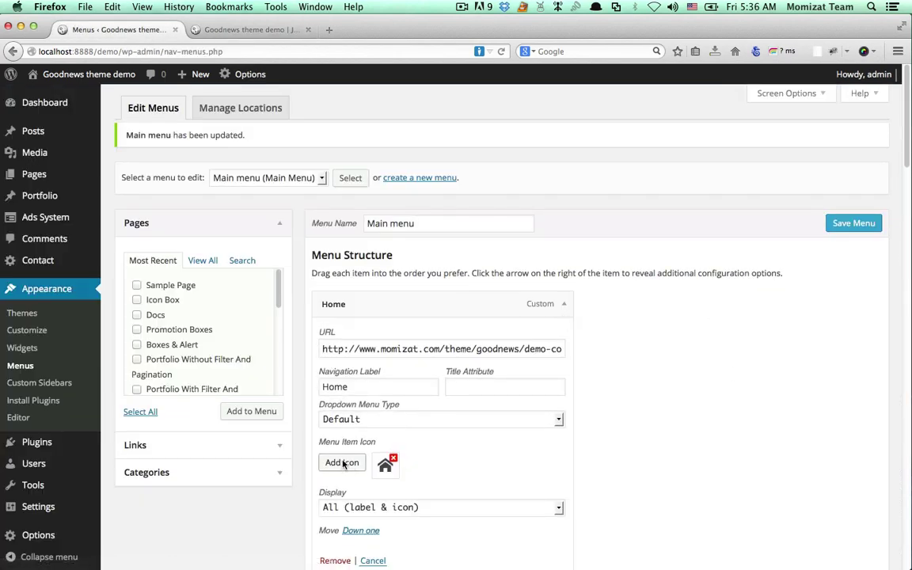
left_click(401, 421)
scroll(526, 510, "down", 5)
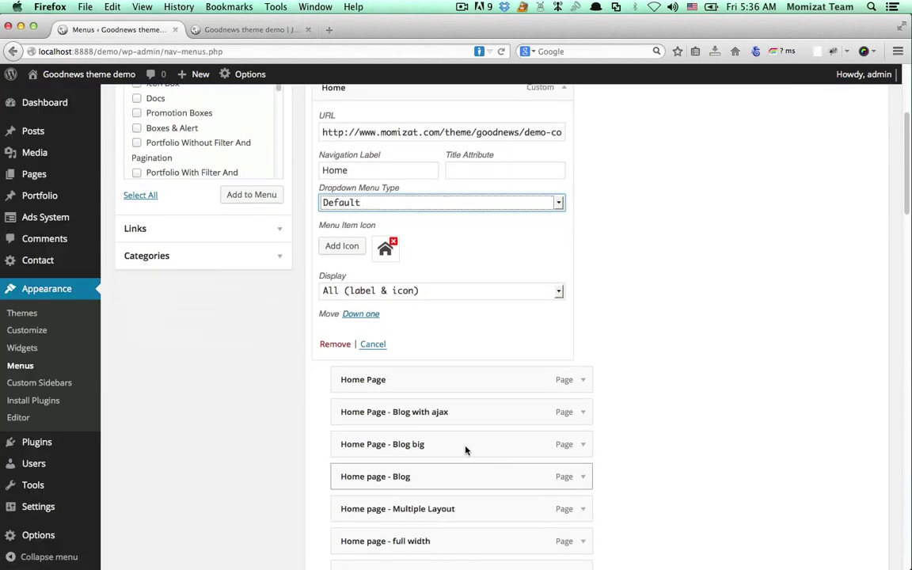
left_click(356, 292)
left_click(347, 320)
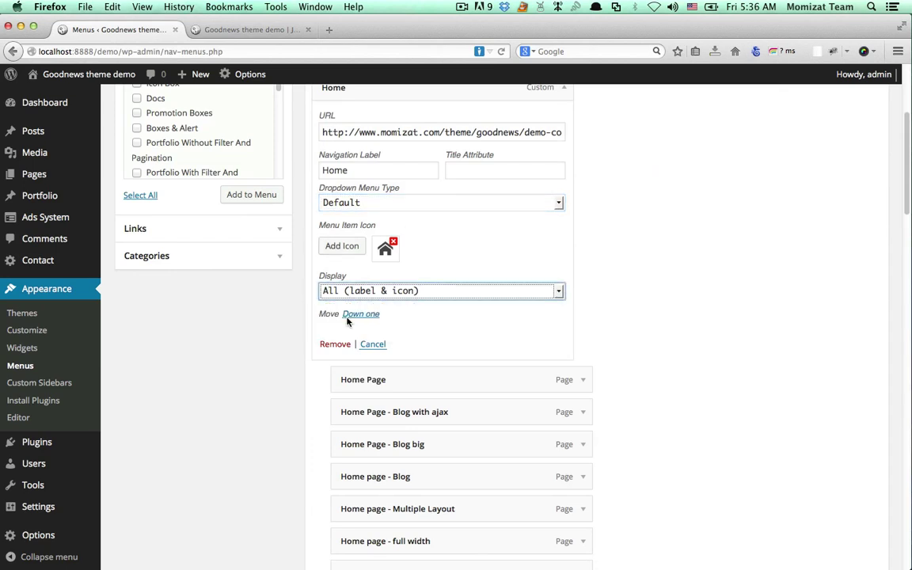
key("Return")
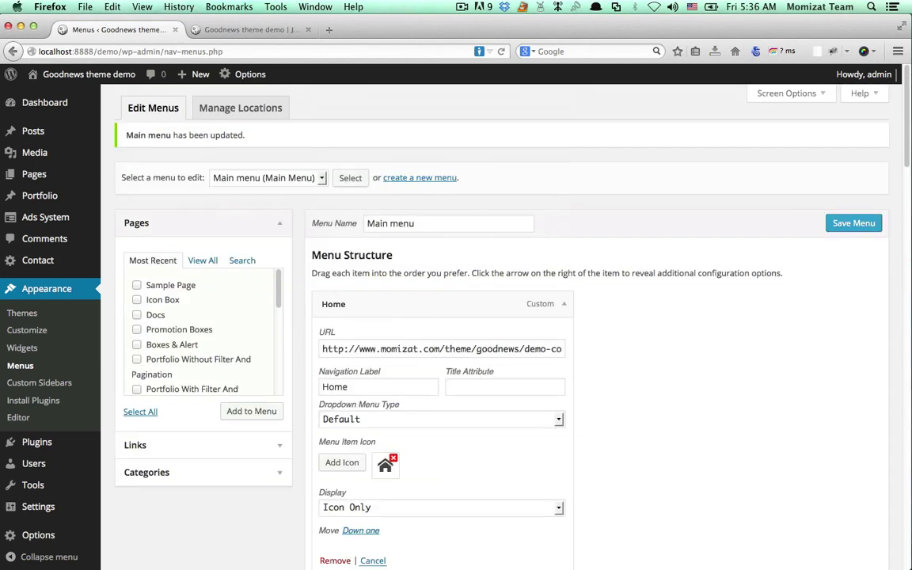
- Save the Main menu, check the icon-only Home item on the demo site, and return to the menu editor
left_click(853, 223)
key("ctrl+Tab")
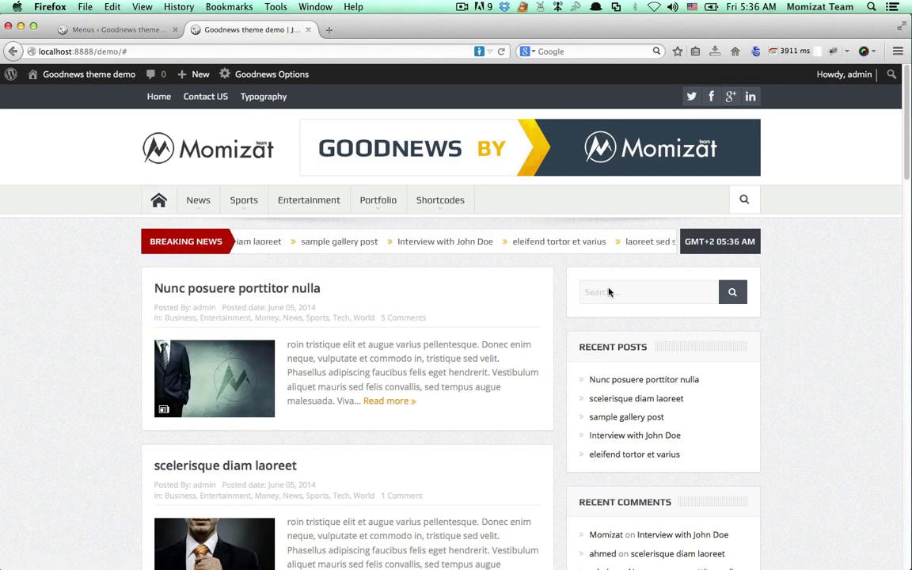
left_click(119, 29)
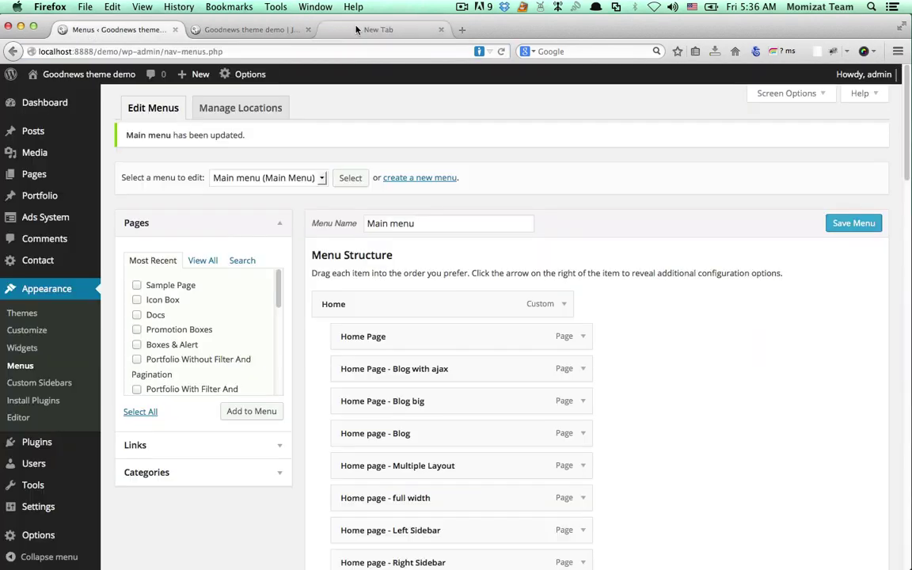
left_click(441, 30)
- Add a custom link with URL # and link text "Custom Mega" to the Main menu
scroll(377, 236, "down", 10)
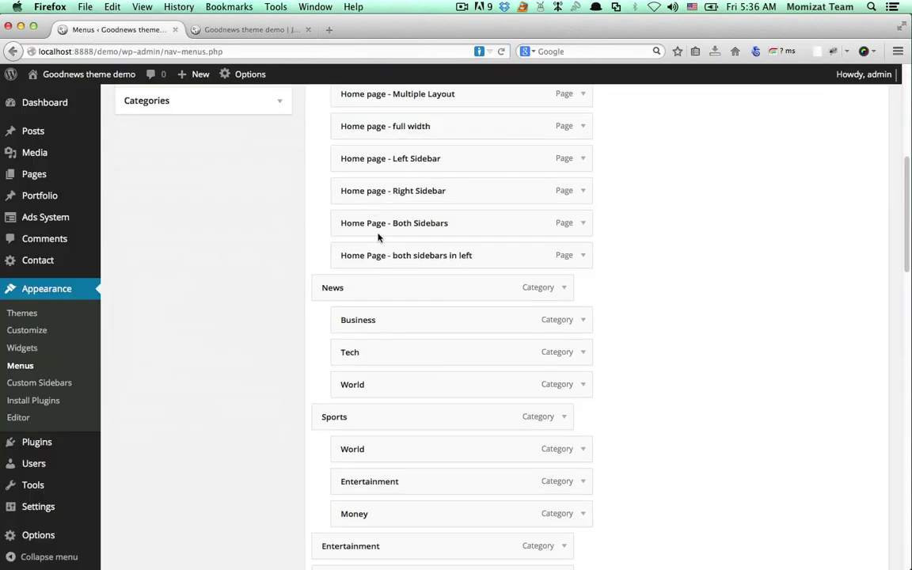
scroll(481, 388, "down", 10)
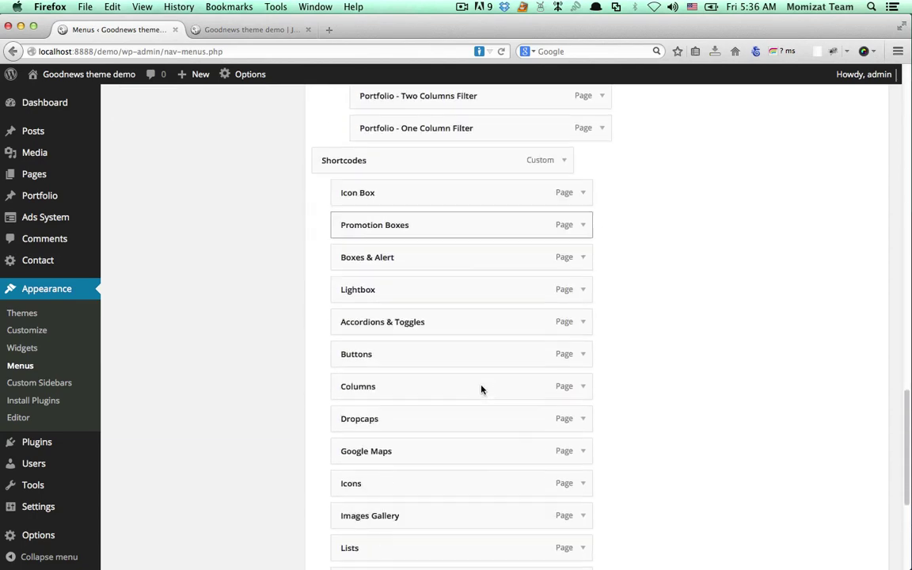
scroll(481, 387, "up", 7)
scroll(480, 388, "up", 15)
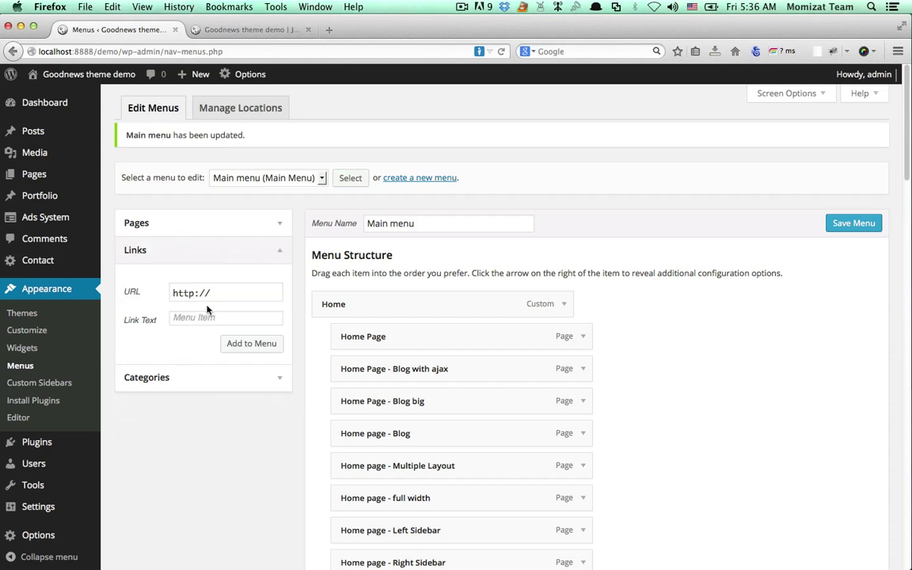
triple_click(222, 291)
type("C")
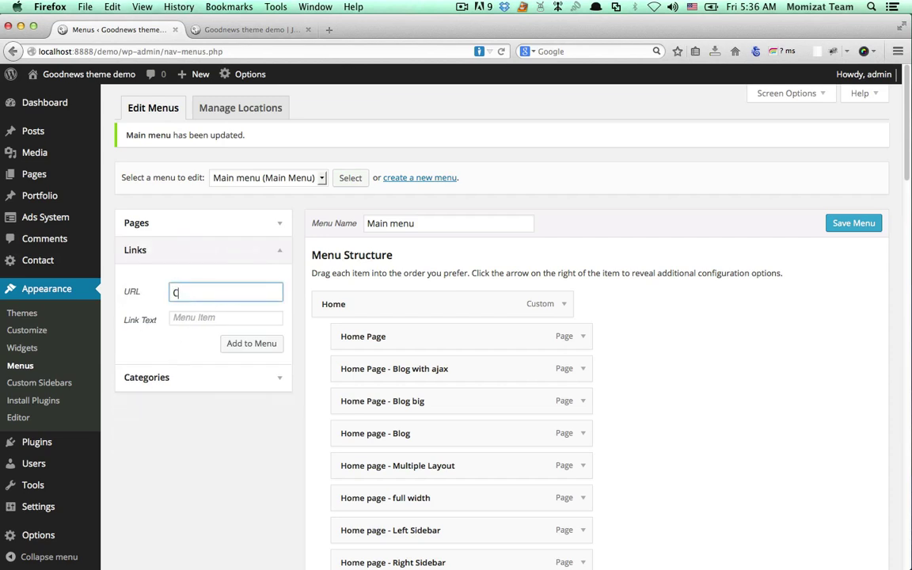
type("#")
key("Tab")
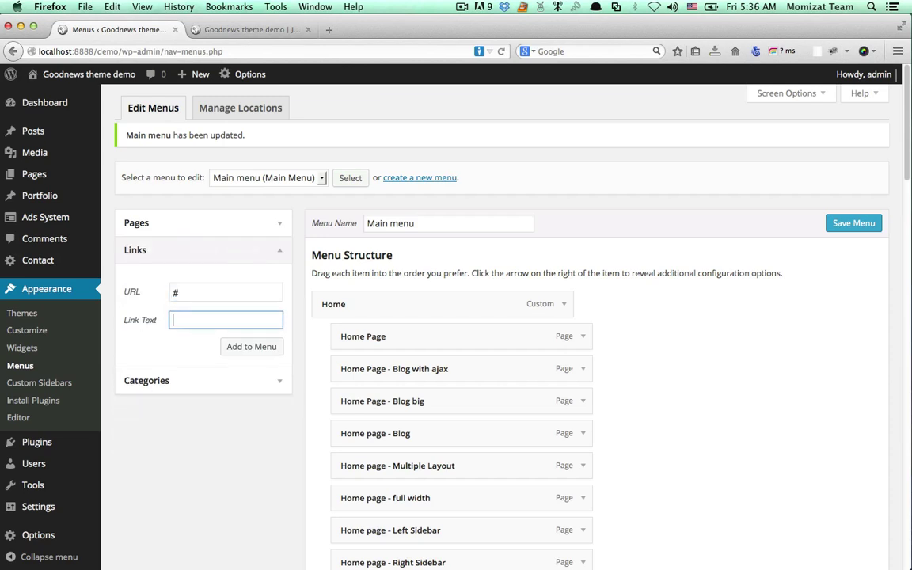
type("Cu")
type("stom Mega")
left_click(229, 346)
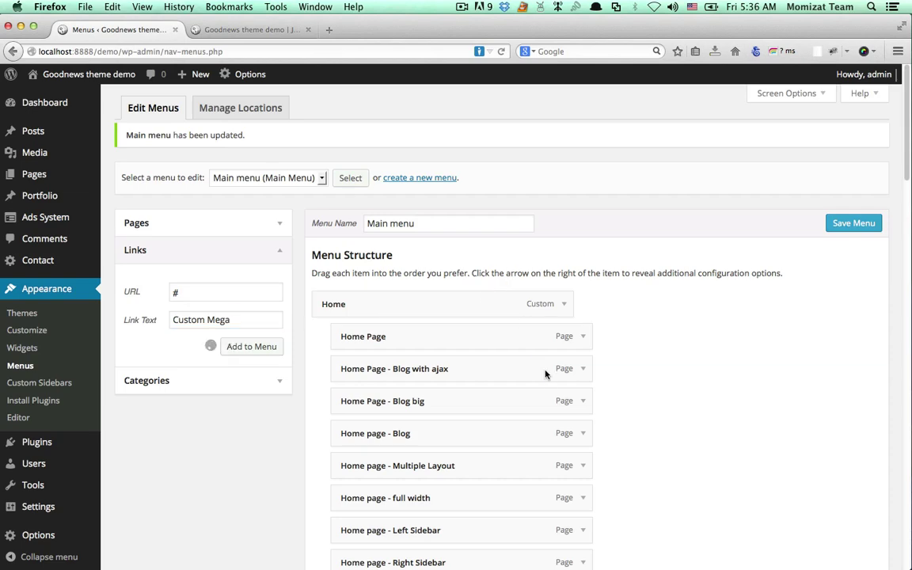
- Remove the duplicate Custom Mega item at the end of the menu structure
scroll(548, 376, "down", 15)
scroll(548, 382, "down", 10)
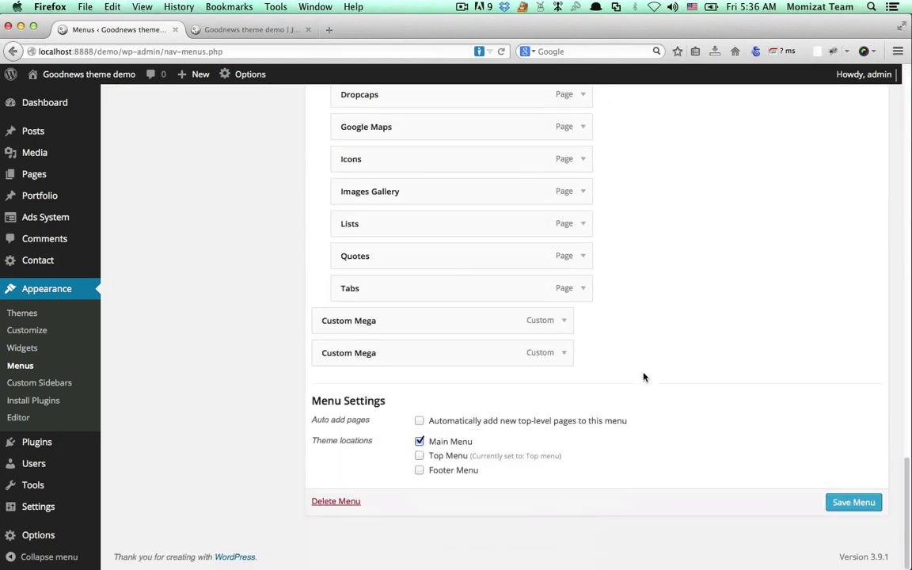
scroll(562, 353, "up", 1)
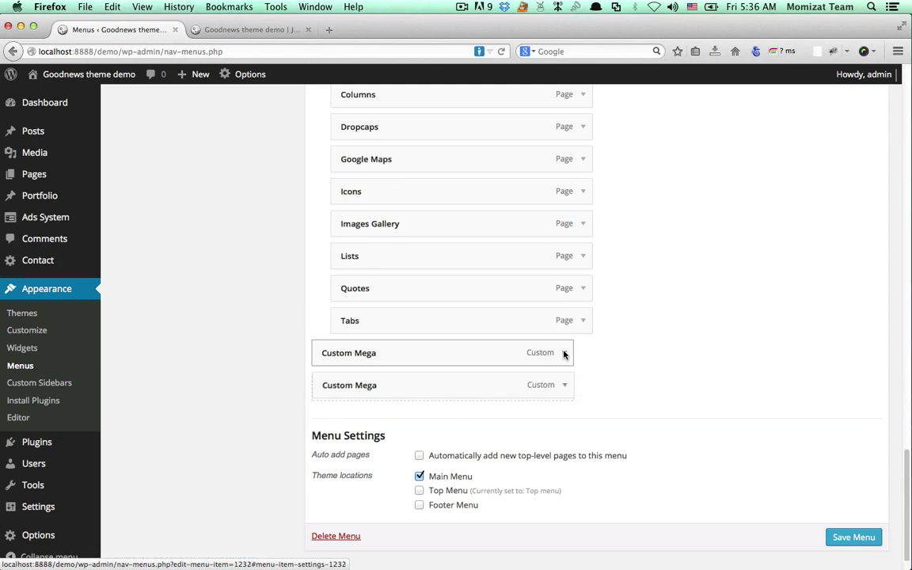
left_click(564, 384)
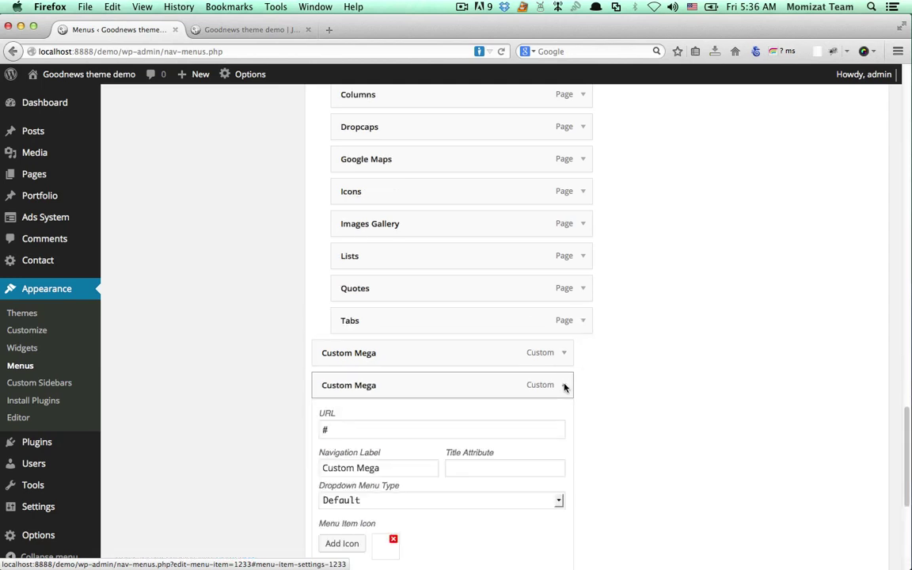
scroll(564, 387, "down", 5)
left_click(336, 421)
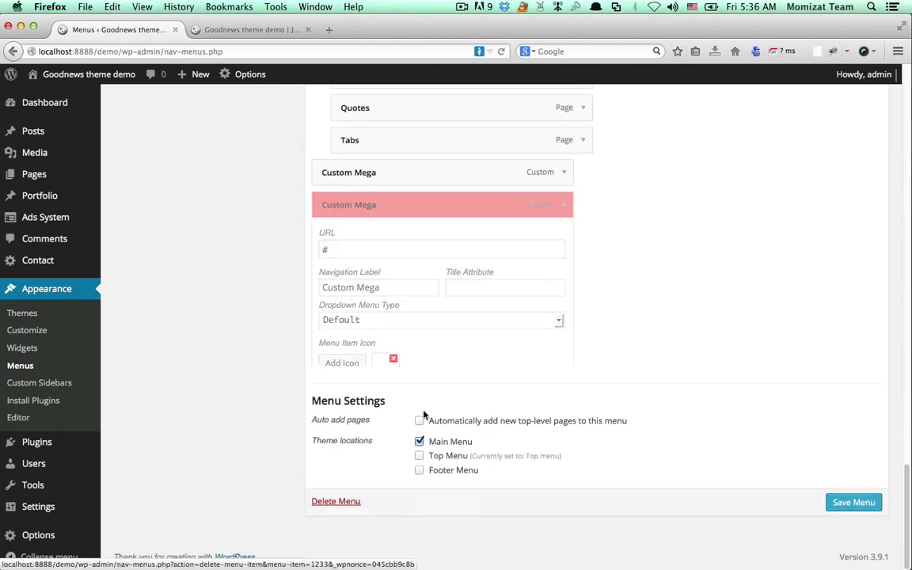
- Set the Custom Mega item's Dropdown Menu Type to Custom Mega Menu and save the menu
left_click(565, 353)
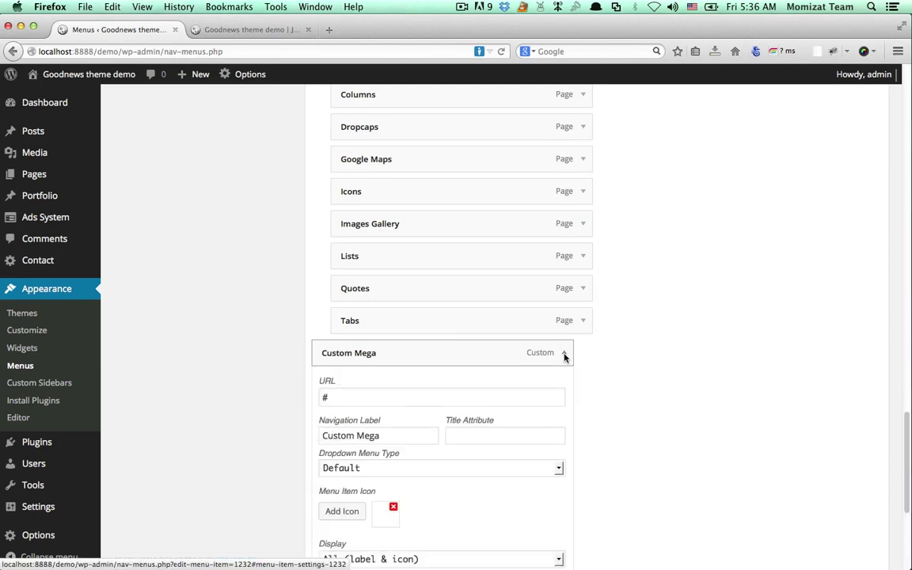
scroll(565, 356, "down", 5)
scroll(565, 357, "down", 1)
left_click(357, 205)
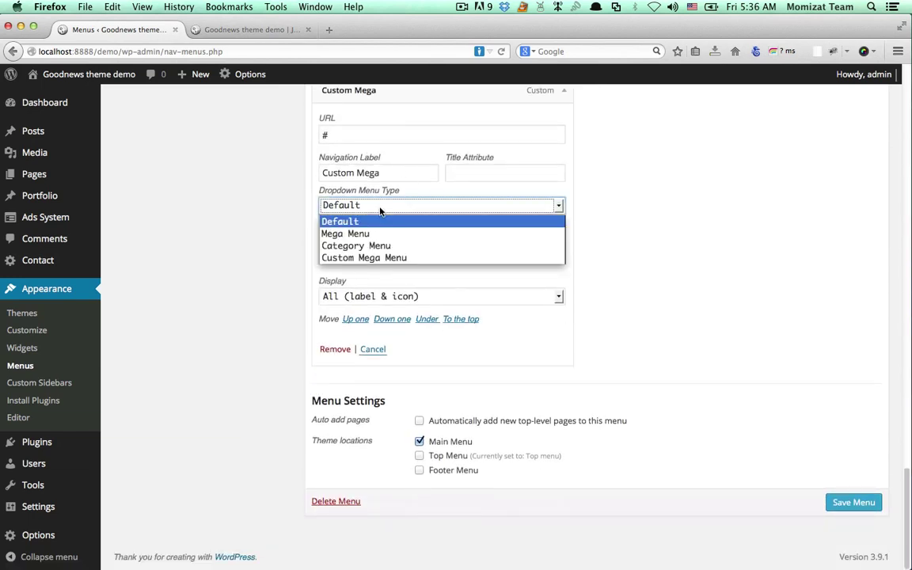
left_click(346, 258)
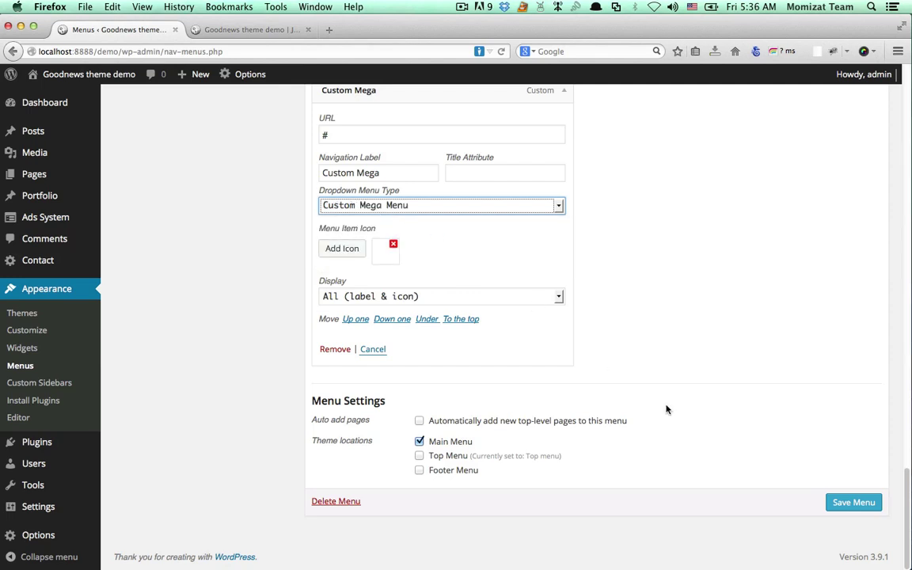
left_click(858, 501)
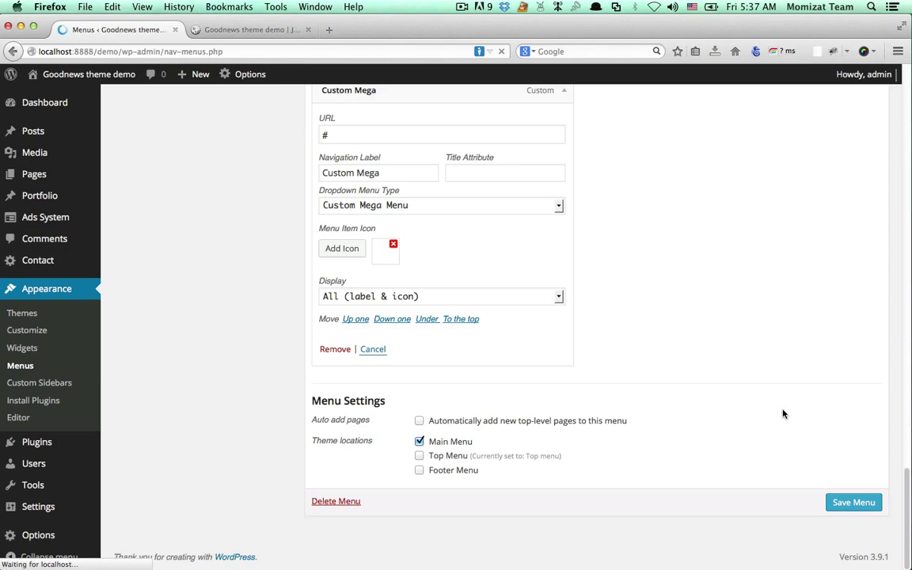
- Expand the settings of the Custom Mega item at the end of the Main menu structure
scroll(782, 413, "down", 20)
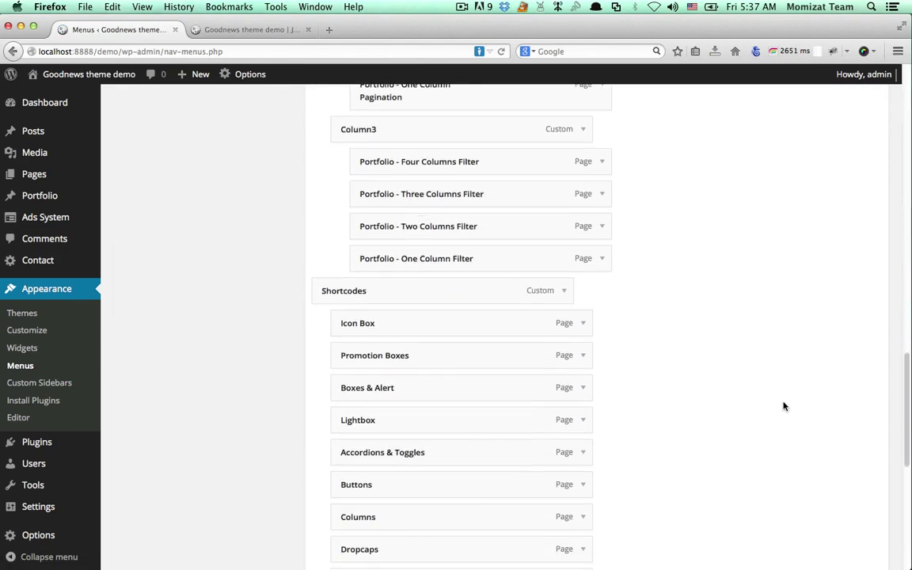
left_click(564, 352)
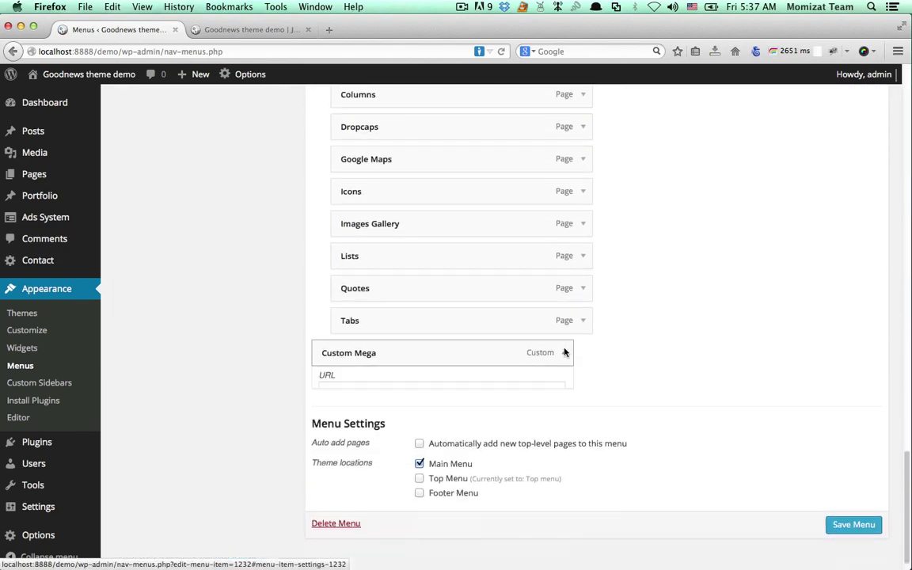
scroll(566, 348, "down", 5)
scroll(565, 346, "down", 2)
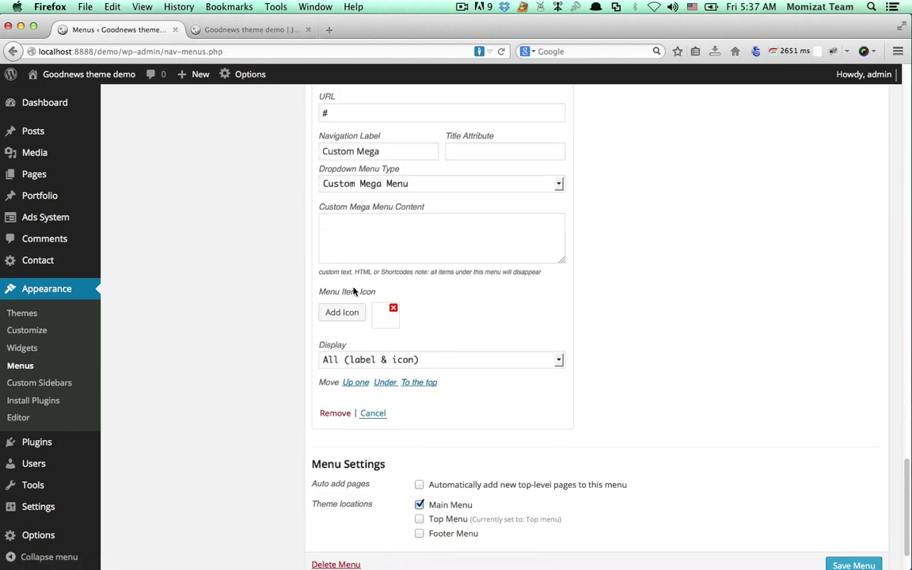
- Try the Mega Menu, Custom Mega Menu and Category Menu dropdown types on the Custom Mega item to compare their options
left_click(368, 184)
left_click(366, 185)
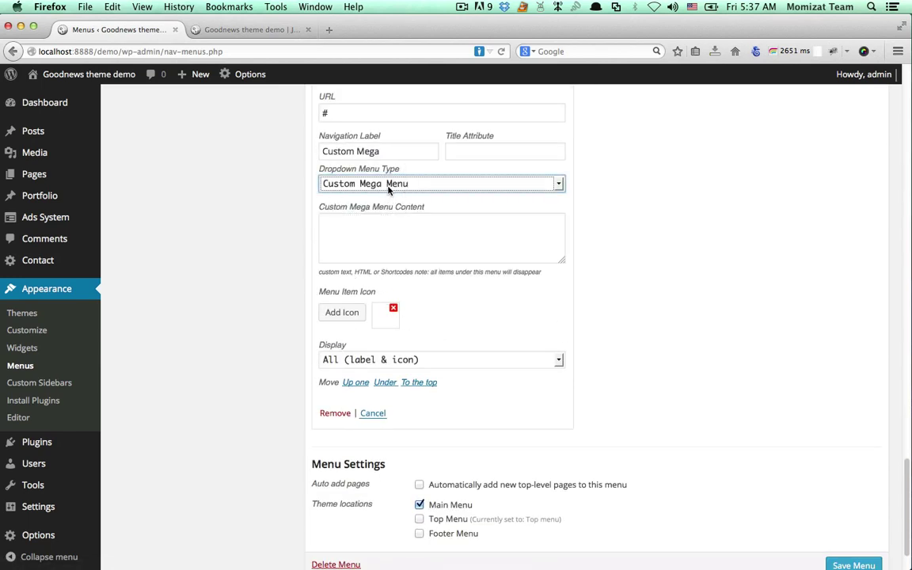
left_click(367, 185)
left_click(383, 211)
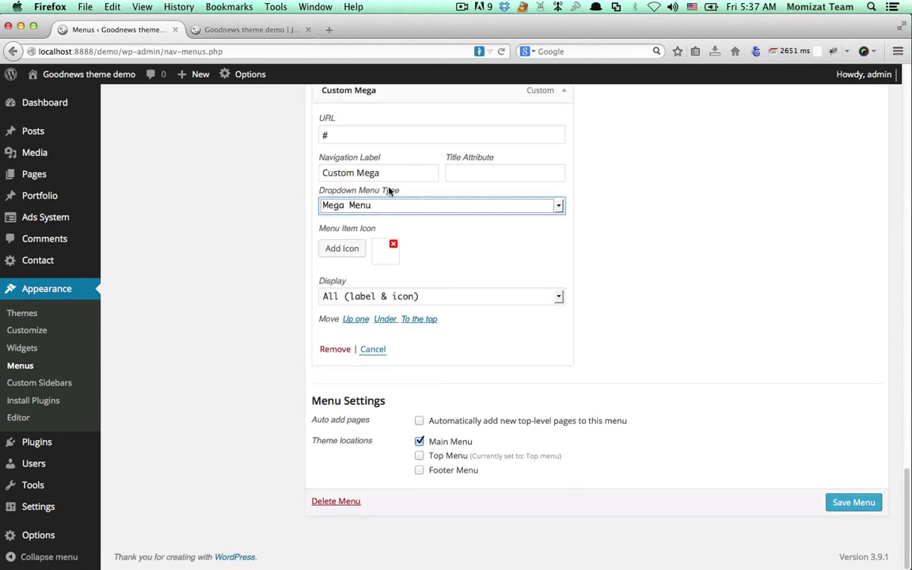
left_click(397, 205)
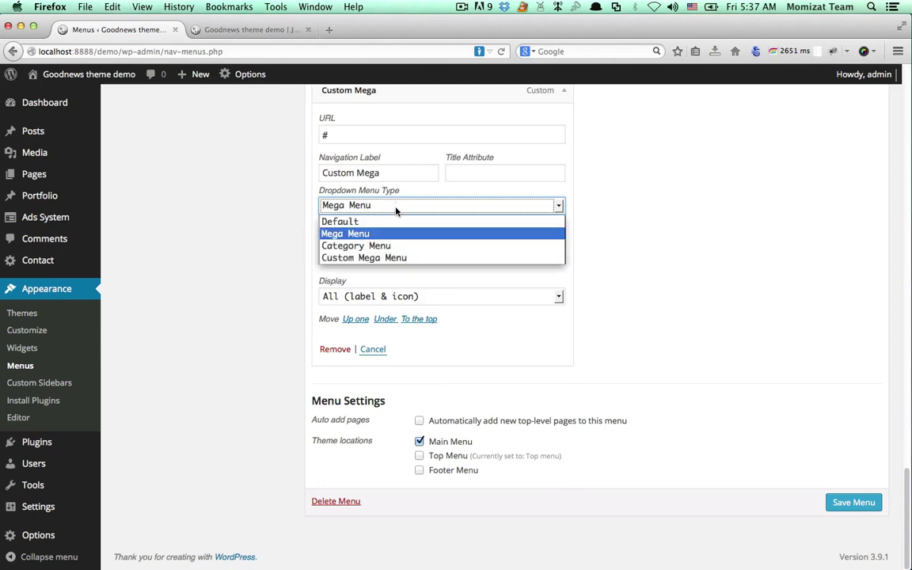
left_click(403, 258)
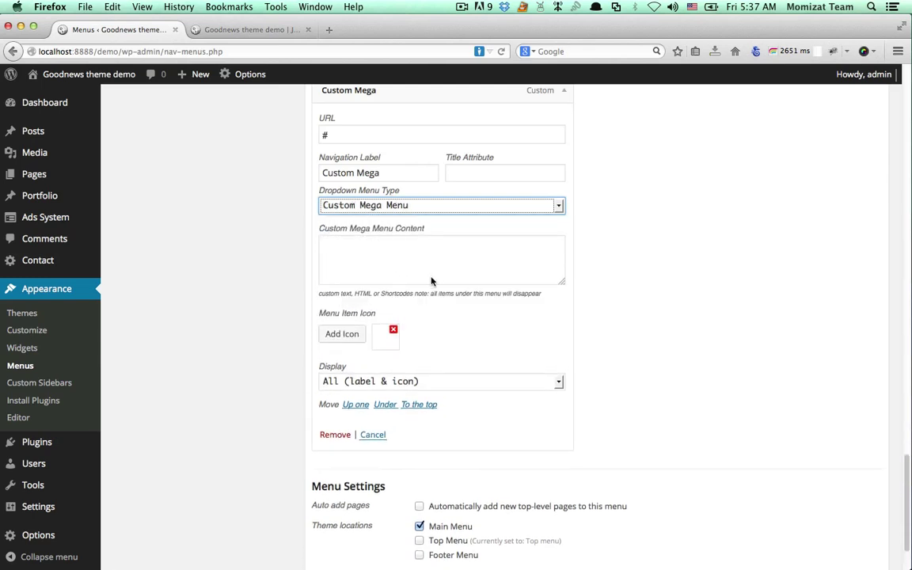
left_click(400, 206)
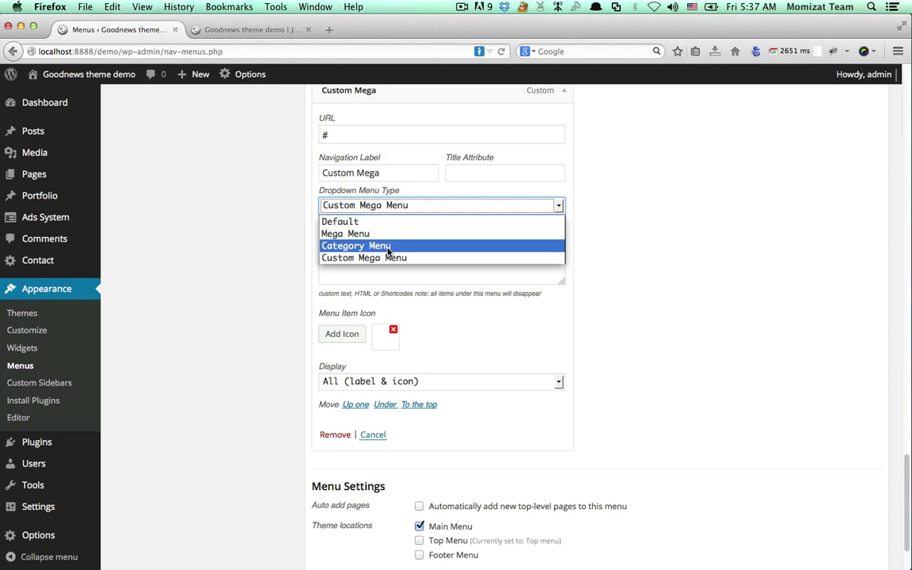
left_click(388, 246)
left_click(404, 243)
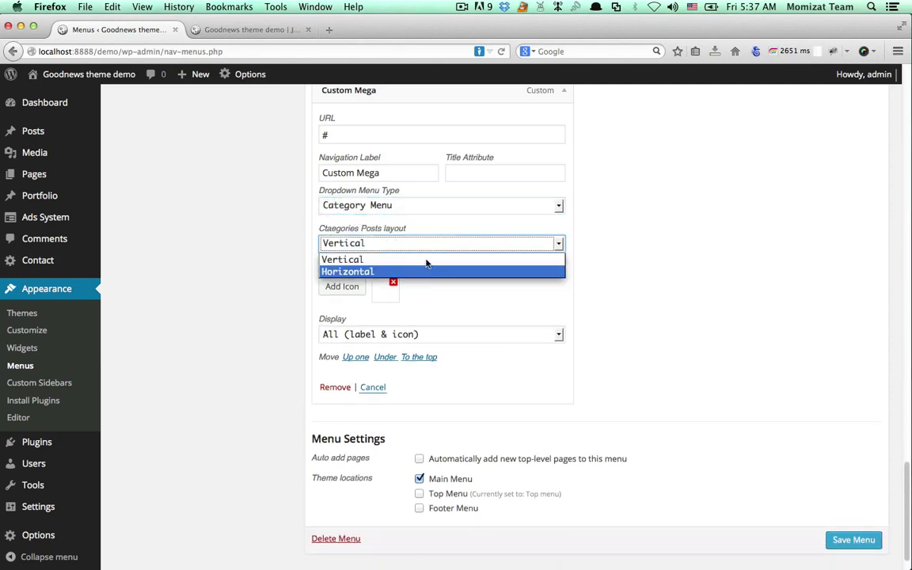
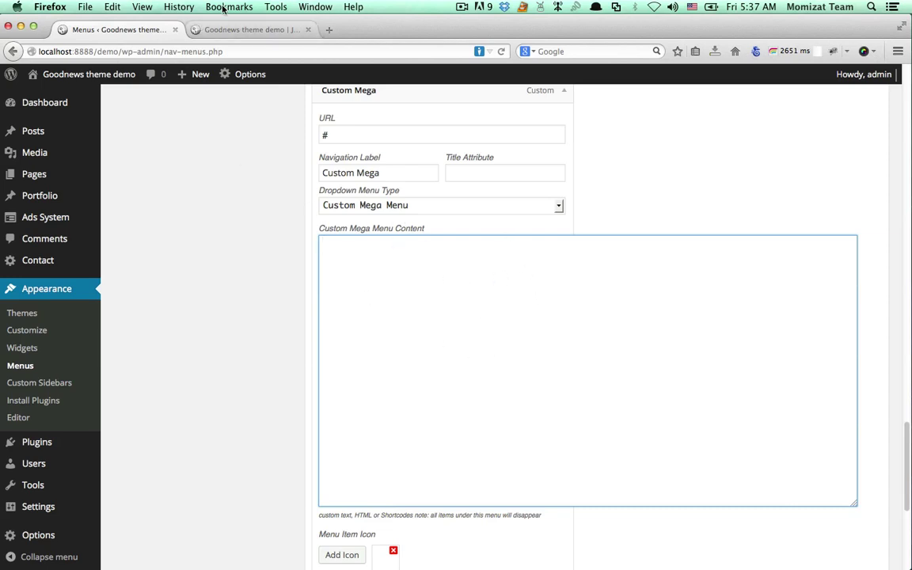
- Open the Icon Box shortcode page from the demo site in a new browser tab and examine its icon box examples
left_click(236, 29)
mouse_move(443, 208)
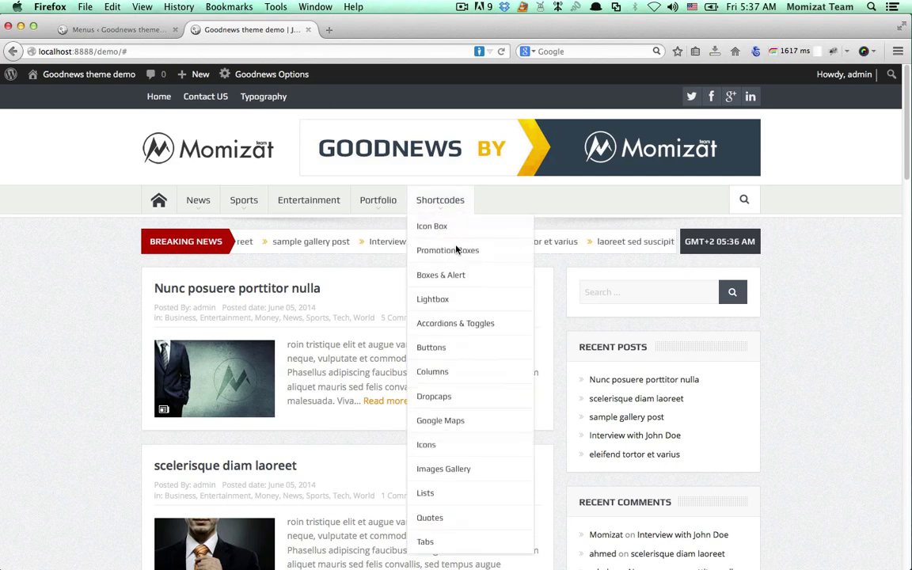
left_click(433, 227, "super")
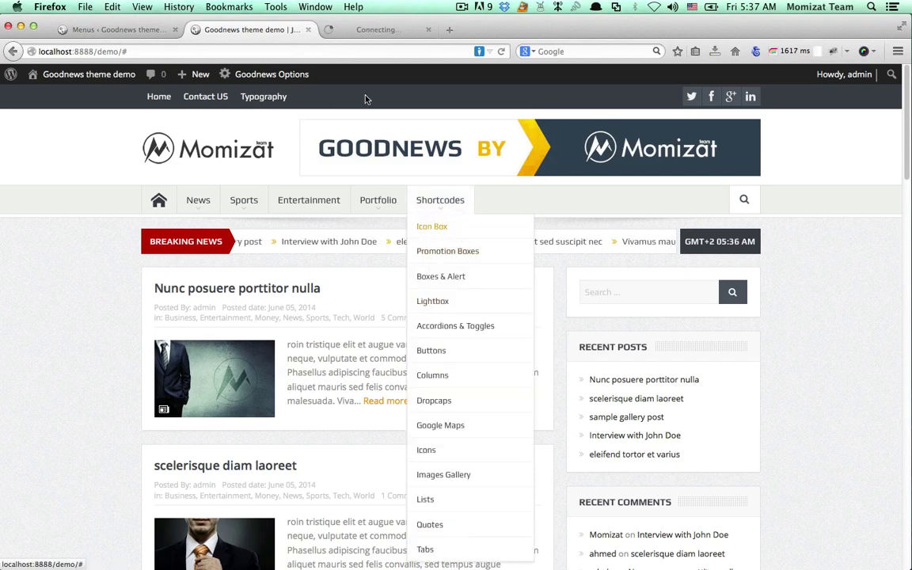
left_click(354, 30)
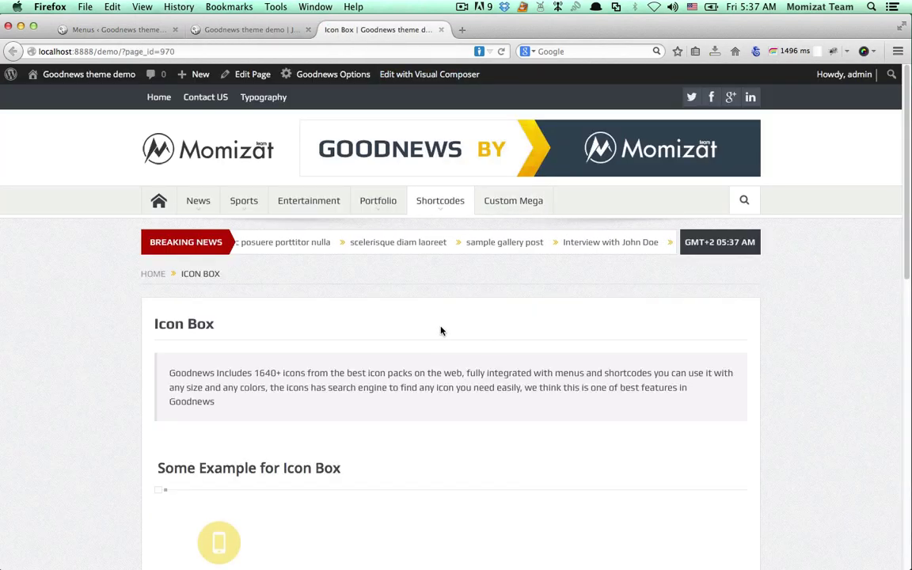
scroll(440, 331, "down", 5)
scroll(440, 331, "down", 2)
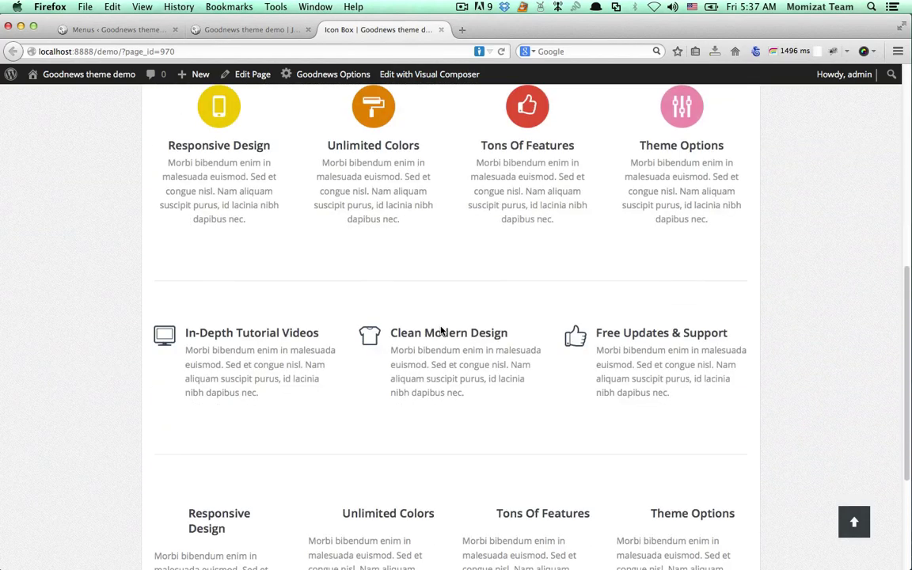
scroll(442, 328, "up", 1)
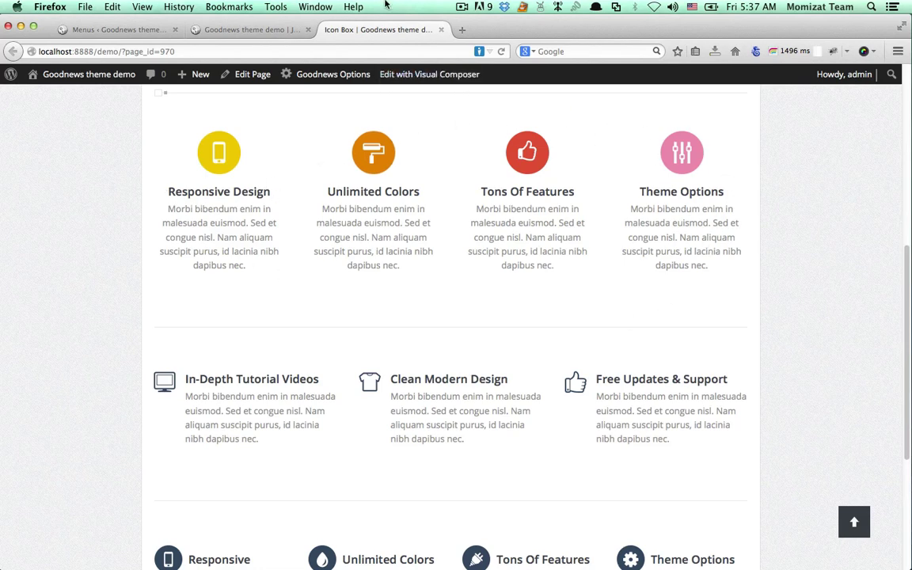
- Return to the menu editor and open the admin list of all pages in a new browser tab
left_click(214, 31)
left_click(138, 32)
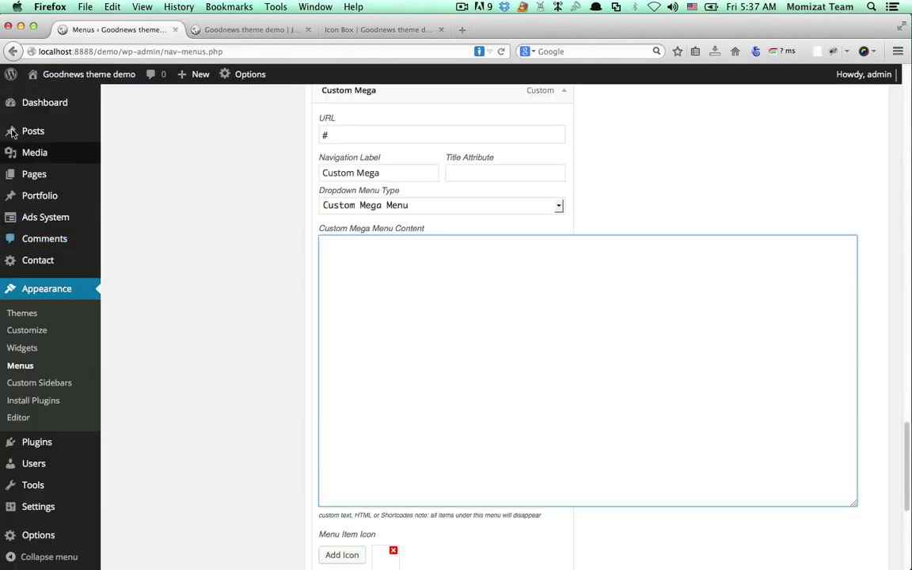
mouse_move(83, 175)
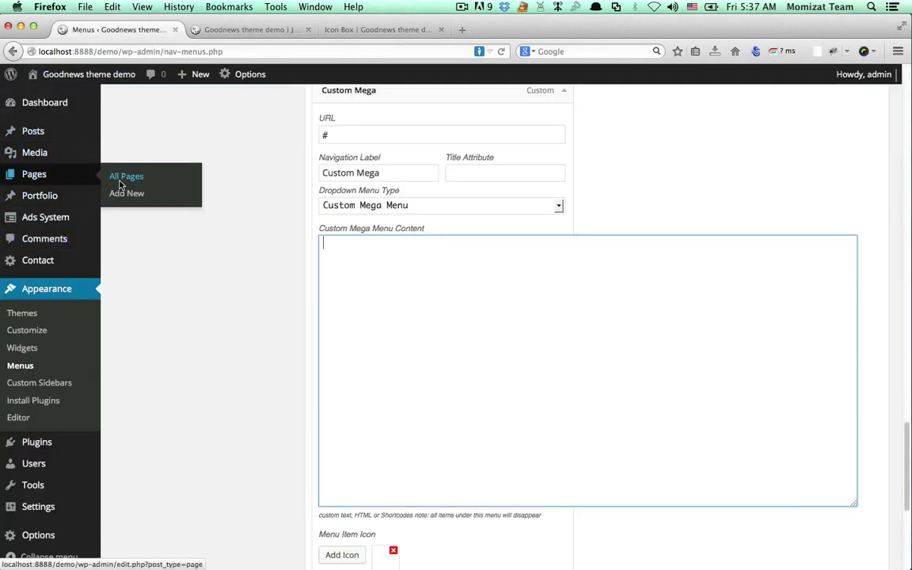
middle_click(118, 178)
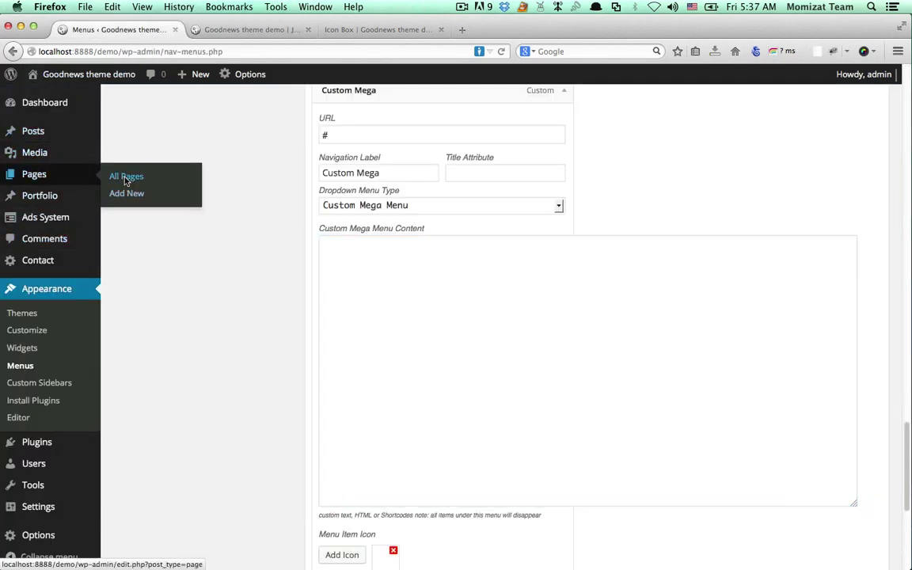
left_click(224, 32)
- Search the pages for "icon" and open the Icon Box page for editing
left_click(722, 124)
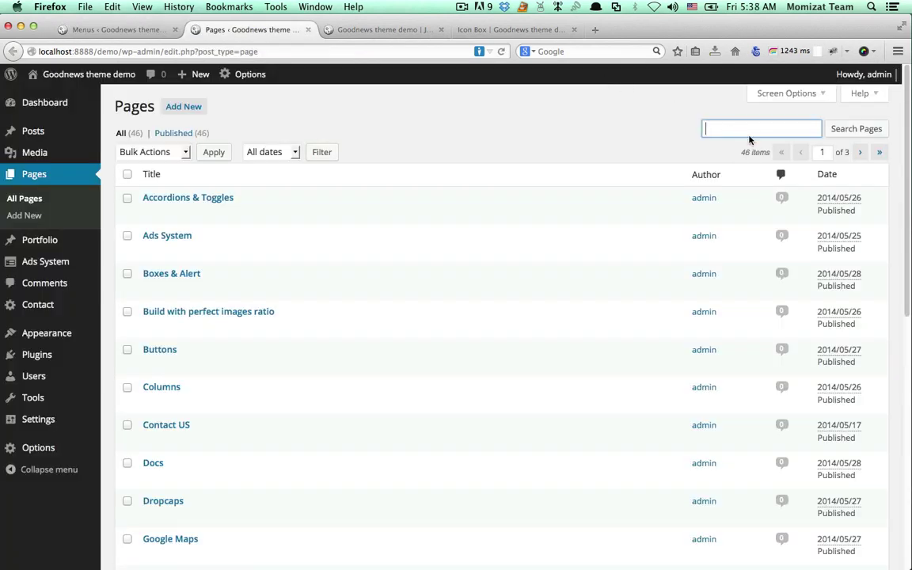
type("icon b")
key("BackSpace")
key("BackSpace")
key("Return")
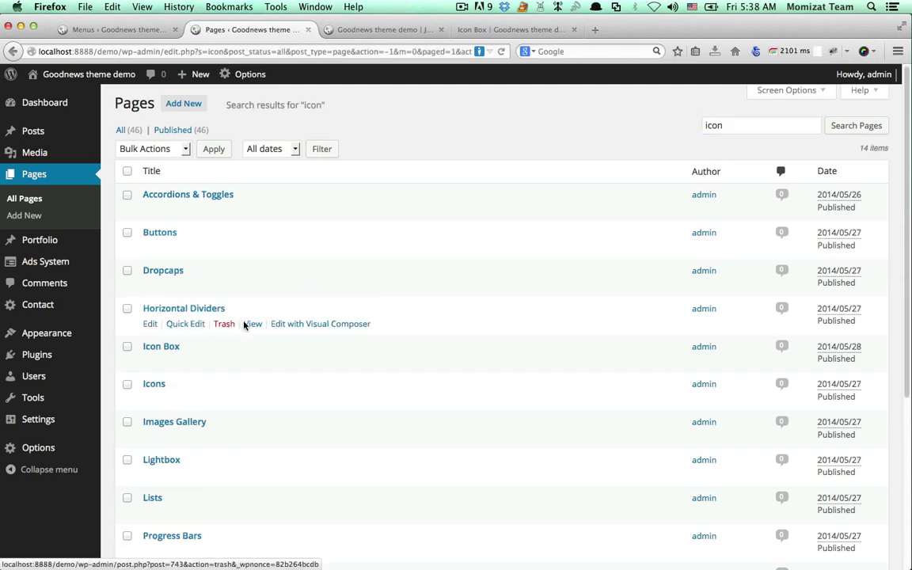
scroll(238, 325, "down", 3)
left_click(164, 269)
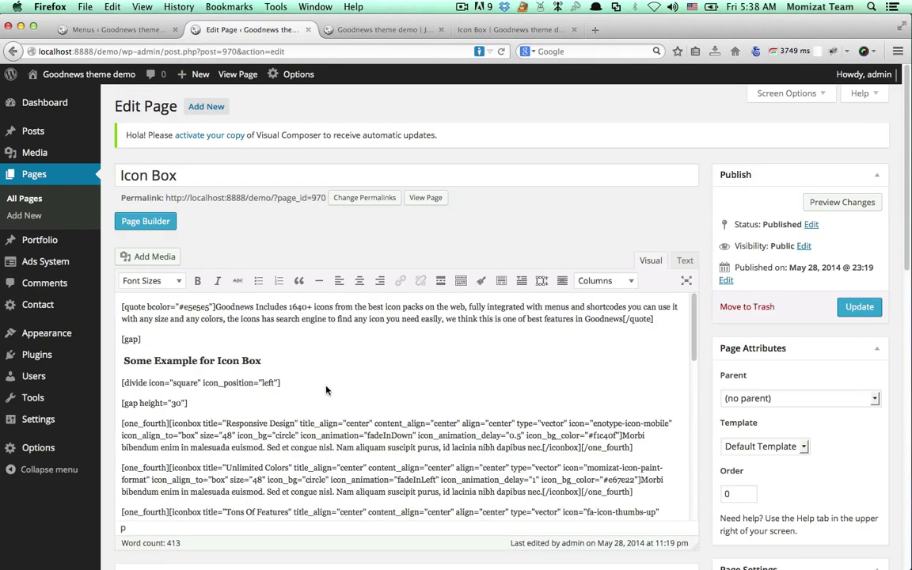
- Copy the four iconbox shortcodes from Responsive Design through Theme Options in the Icon Box page content
scroll(327, 389, "down", 2)
scroll(125, 362, "down", 1)
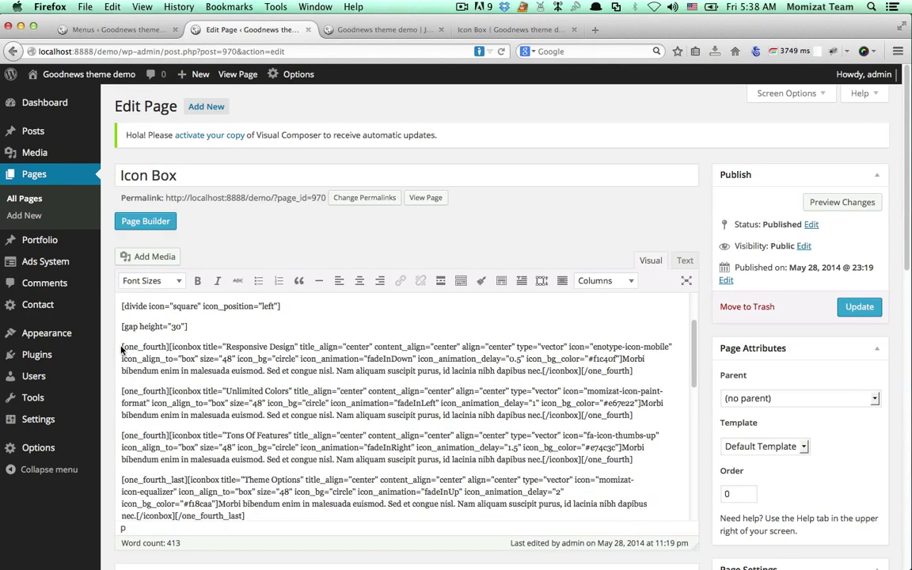
triple_click(122, 349)
left_click(123, 348)
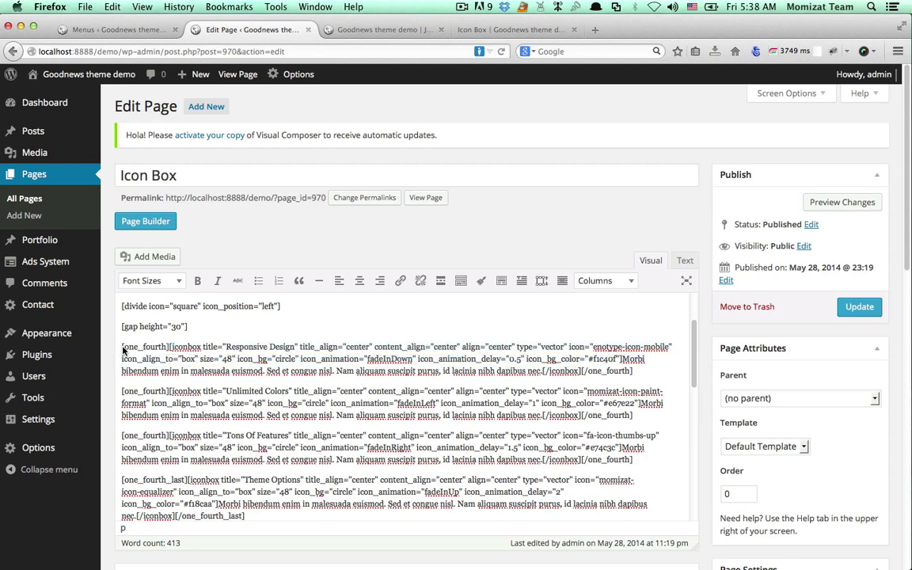
mouse_move(123, 349)
left_mouse_down()
mouse_move(135, 381)
mouse_move(230, 434)
mouse_move(554, 437)
mouse_move(247, 516)
mouse_move(225, 447)
mouse_move(127, 326)
mouse_move(125, 348)
left_mouse_up()
left_click(247, 515)
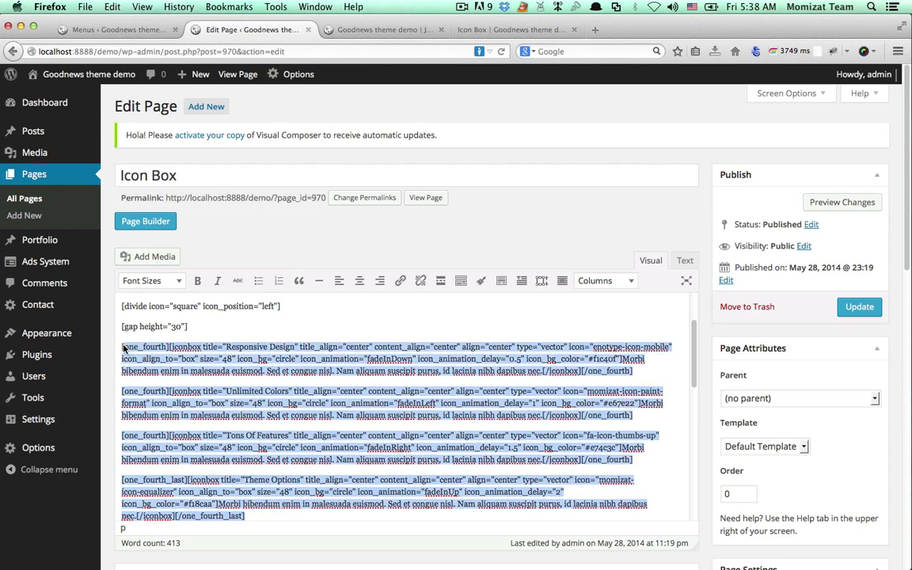
right_click(149, 324)
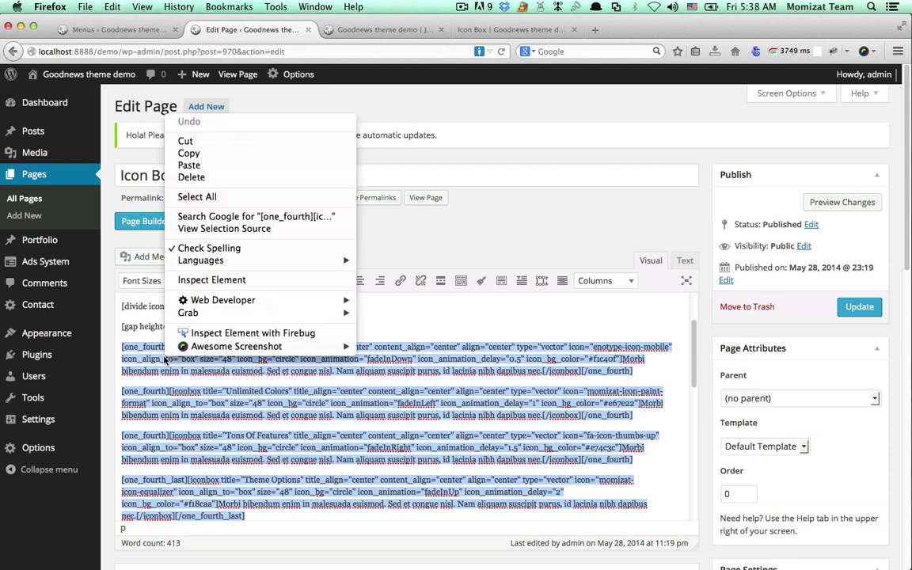
left_click(204, 152)
- Paste the copied iconbox shortcodes into the Custom Mega item's Custom Mega Menu Content and save the menu
left_click(131, 29)
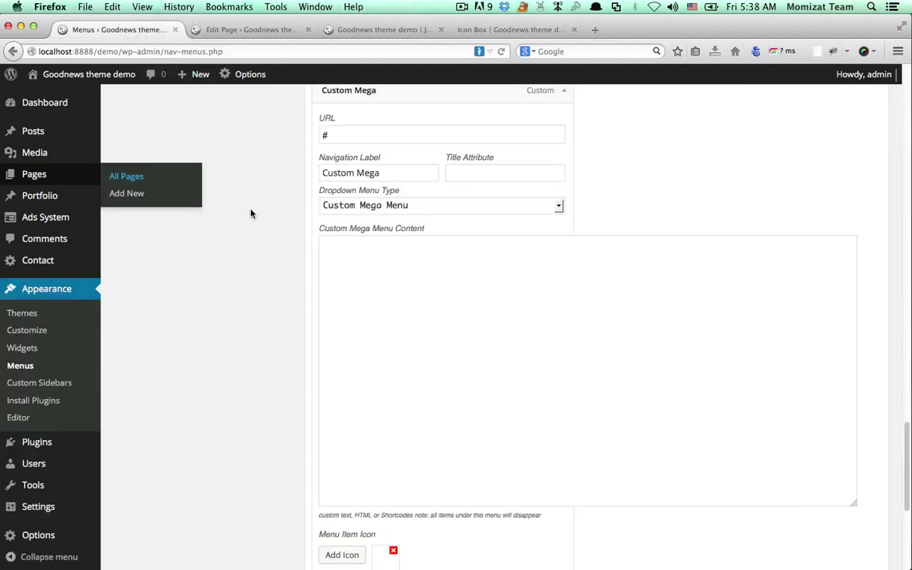
right_click(419, 309)
left_click(464, 357)
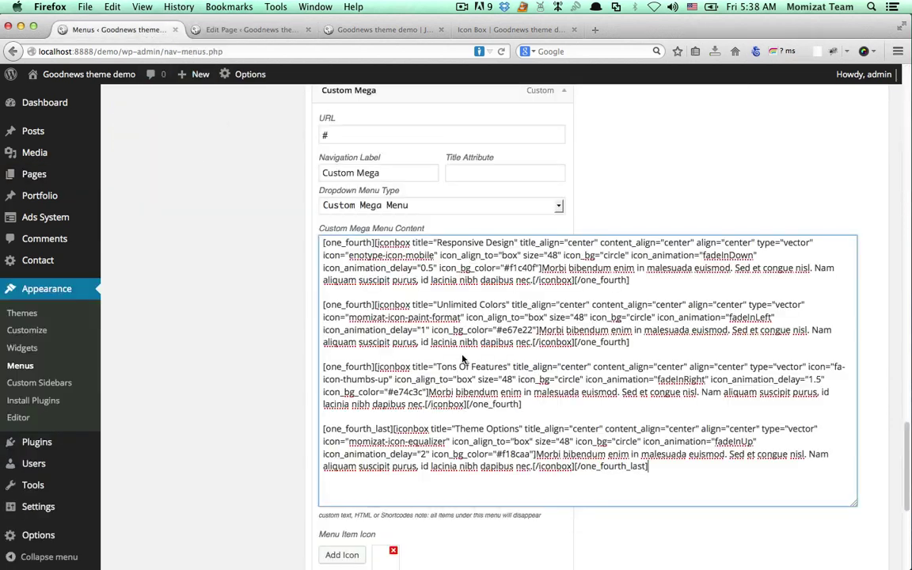
scroll(467, 368, "down", 2)
scroll(467, 369, "down", 5)
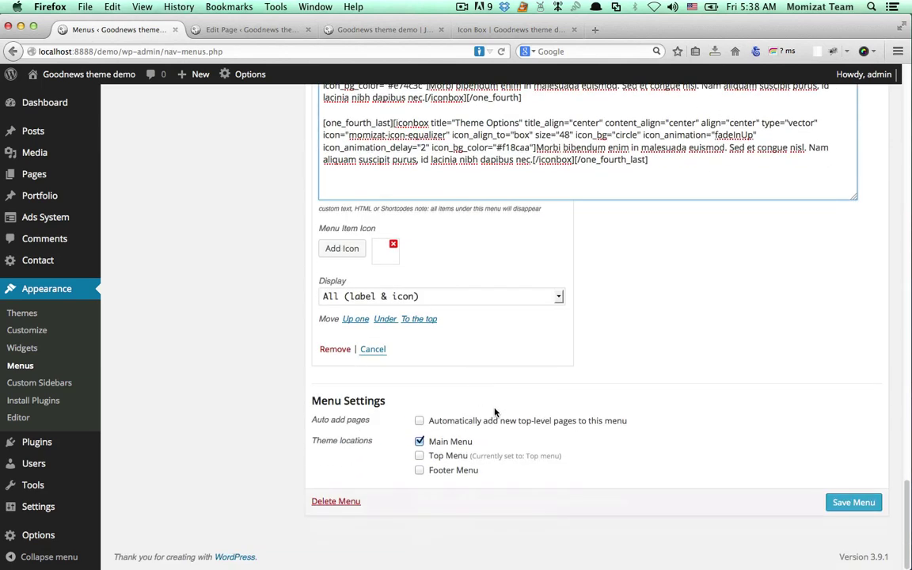
left_click(865, 501)
- Reload the demo site and check the Custom Mega item's dropdown in the navigation bar
left_click(378, 30)
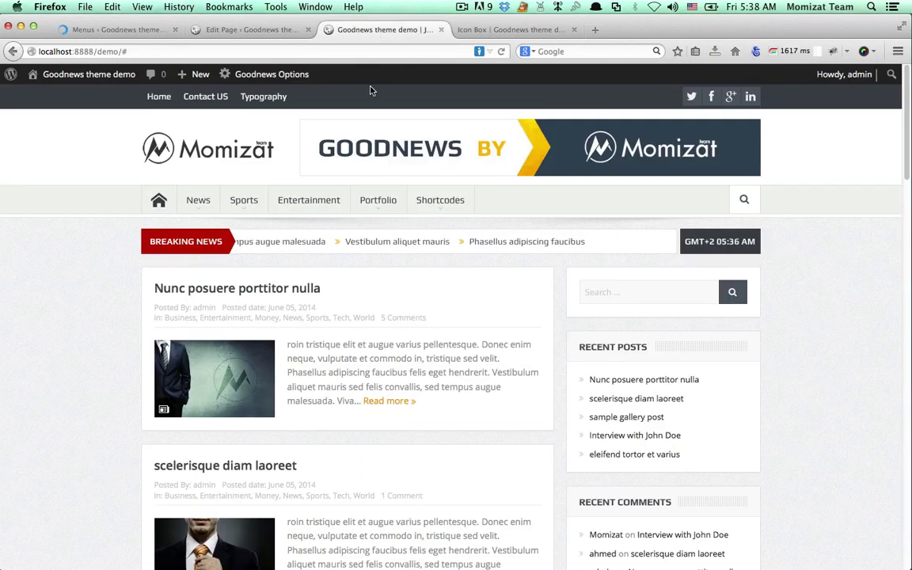
key("super+r")
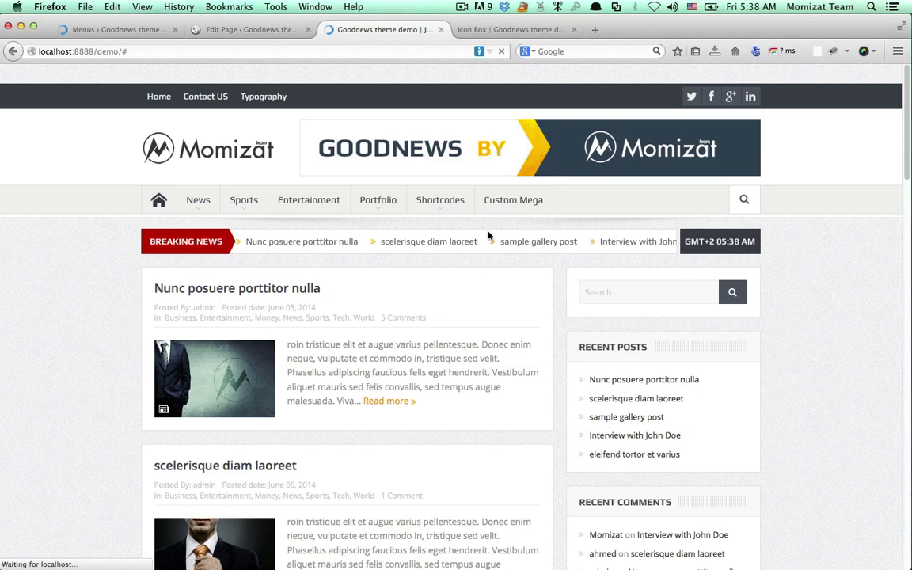
mouse_move(497, 199)
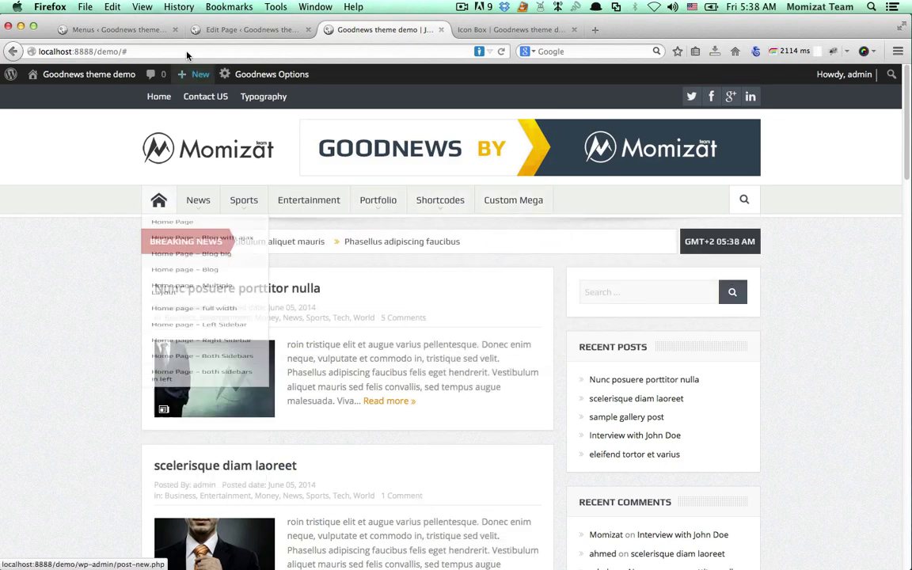
- Return to the menu editor and look through the View All, Search and Most Recent views of the available pages
left_click(241, 32)
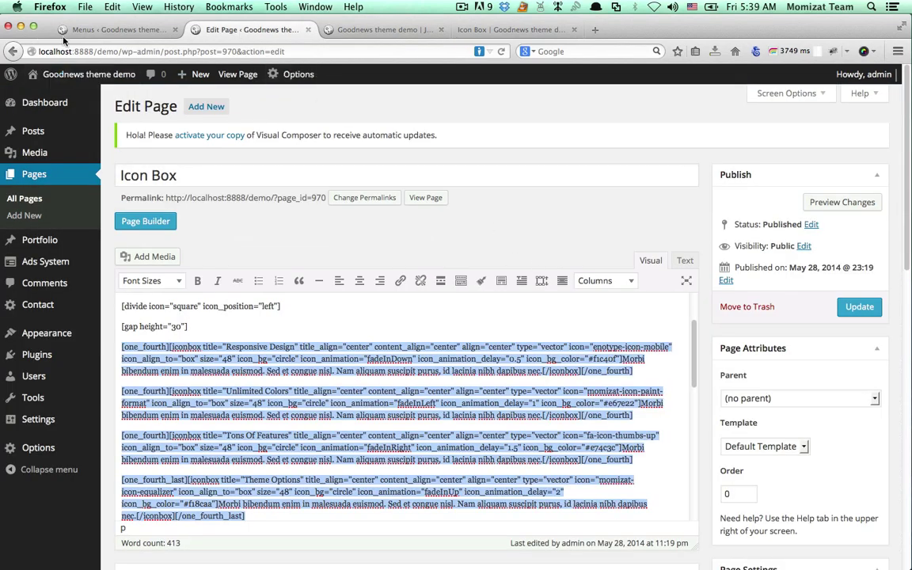
left_click(94, 24)
scroll(760, 373, "down", 5)
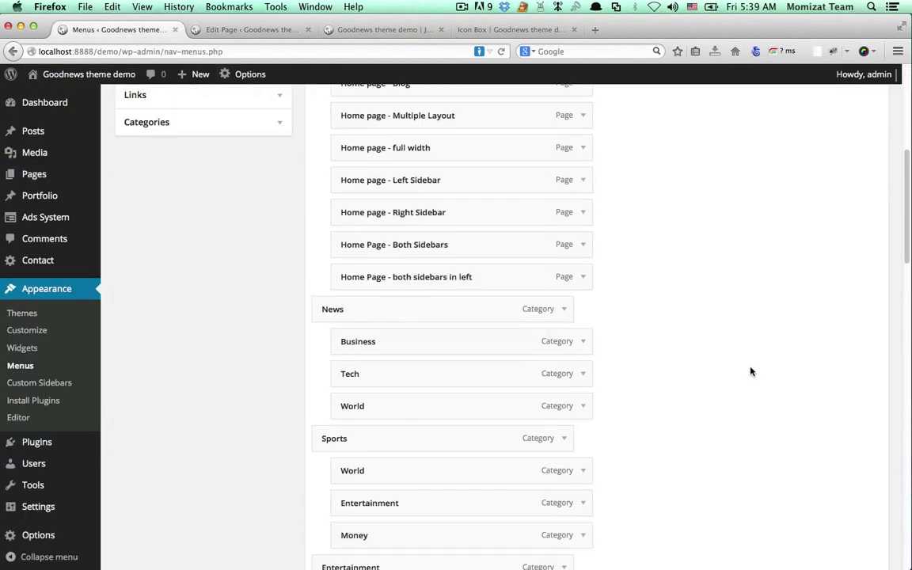
scroll(729, 396, "down", 3)
scroll(729, 396, "up", 10)
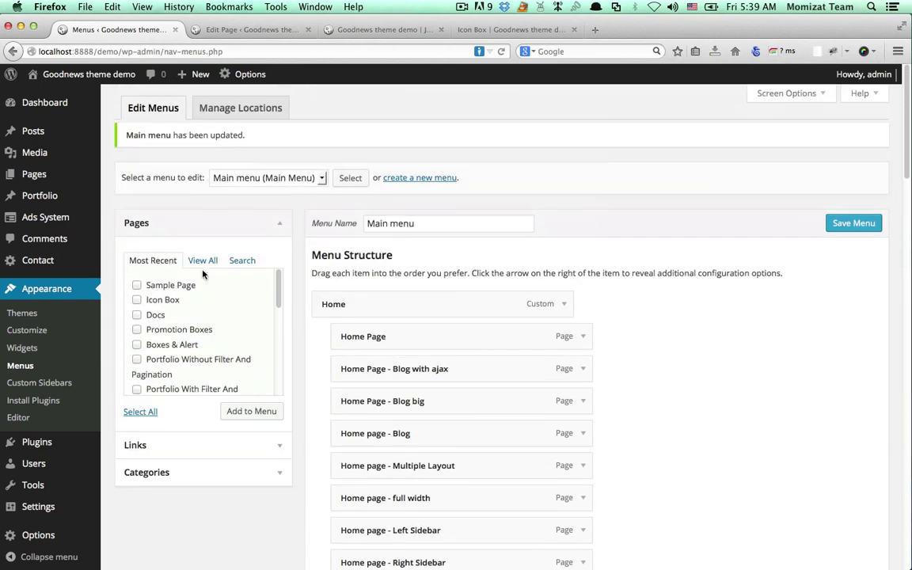
left_click(202, 262)
left_click(240, 261)
left_click(151, 261)
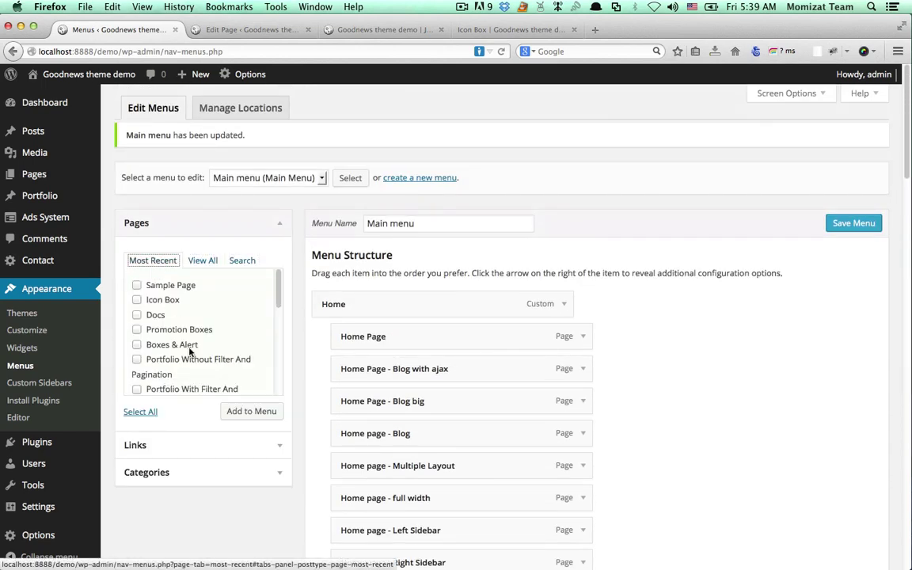
- Add a custom link to the menu with the URL # and the link text news item
left_click(221, 447)
left_click(212, 293)
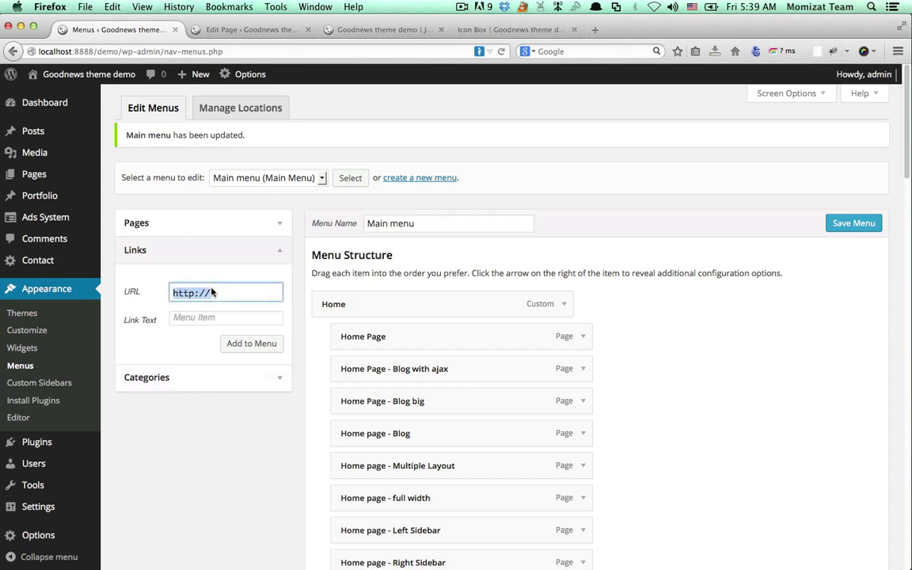
type("#")
left_click(202, 321)
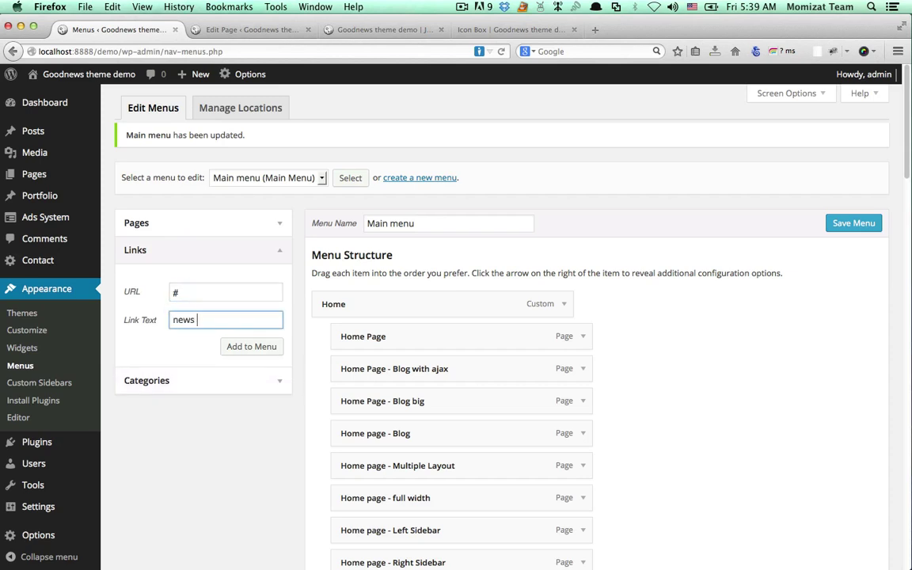
type("news item")
left_click(251, 348)
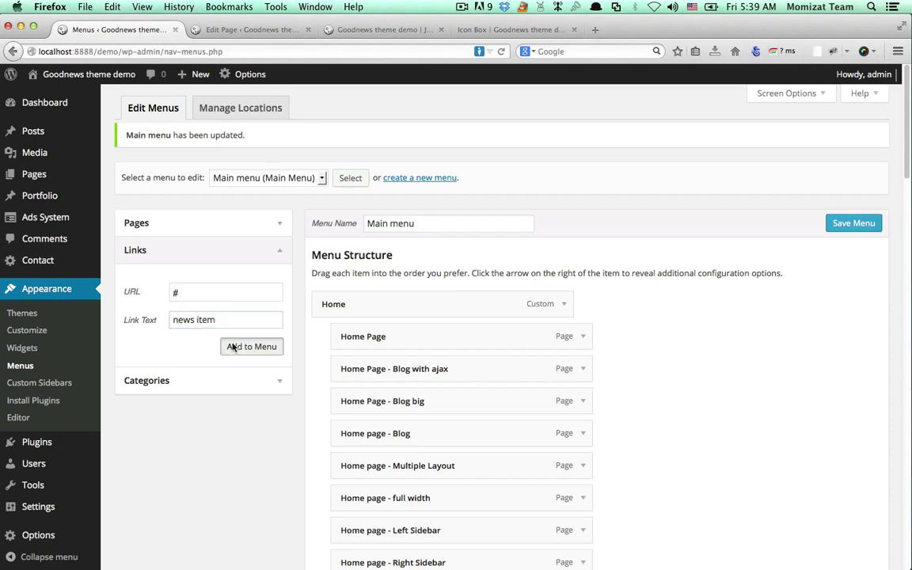
- Expand the new news item, try the Category Menu dropdown type and set it back to Default
scroll(634, 343, "down", 15)
scroll(634, 344, "down", 10)
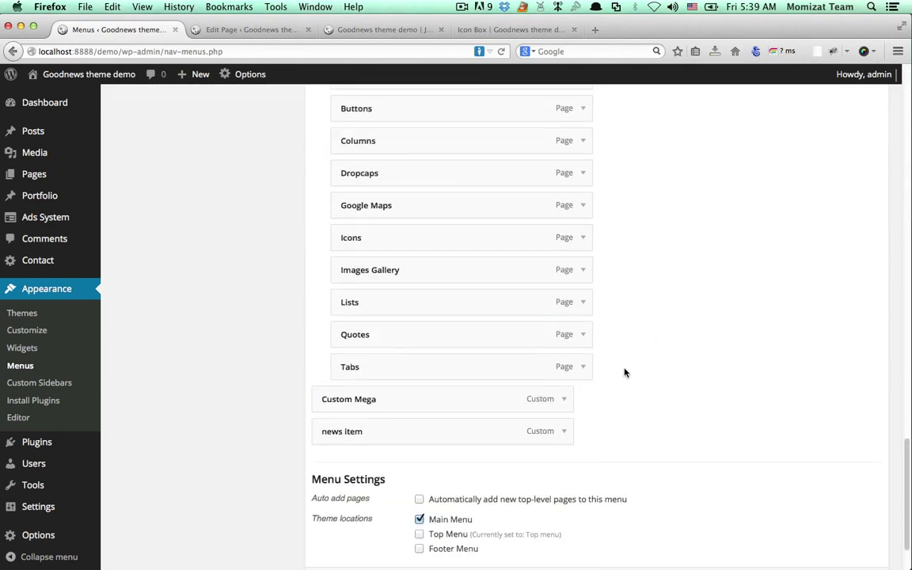
left_click(564, 353)
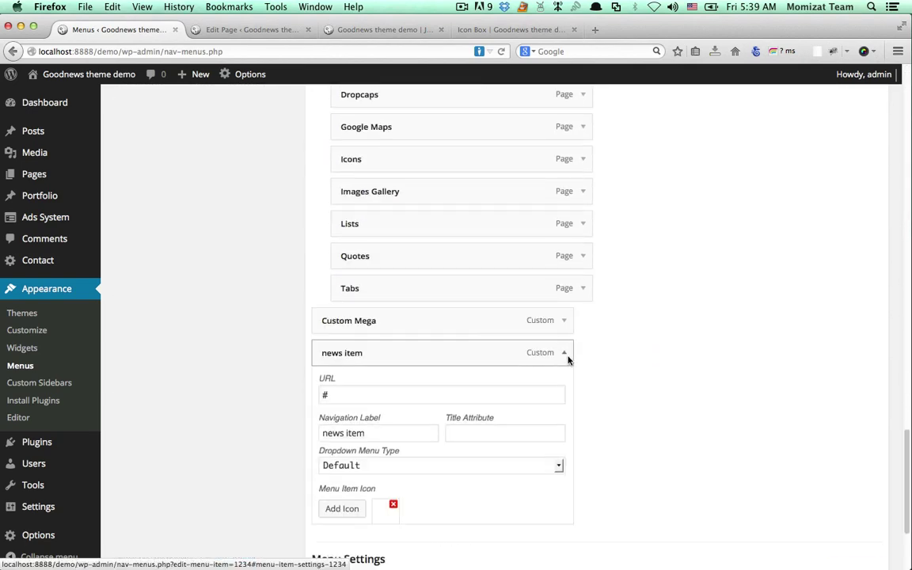
scroll(568, 361, "down", 5)
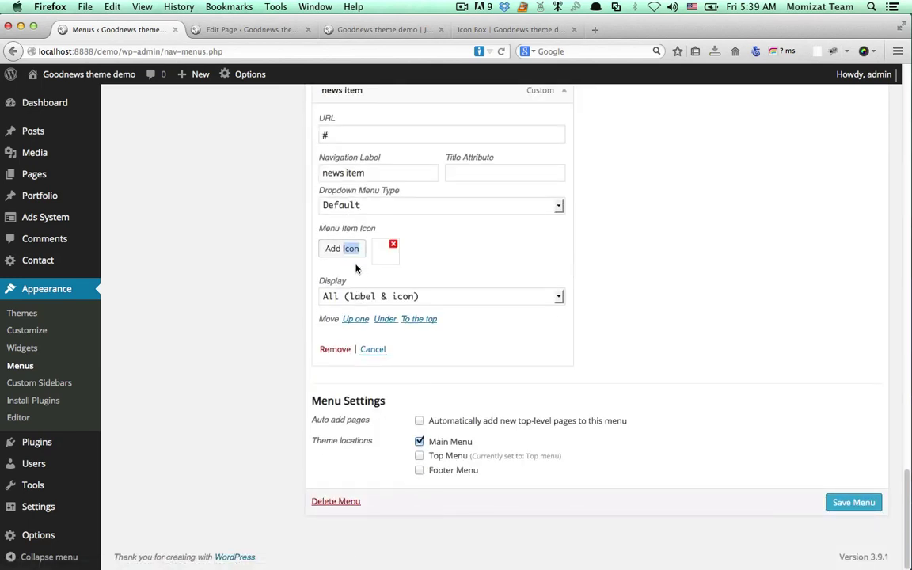
left_click(431, 206)
left_click(420, 220)
left_click(421, 210)
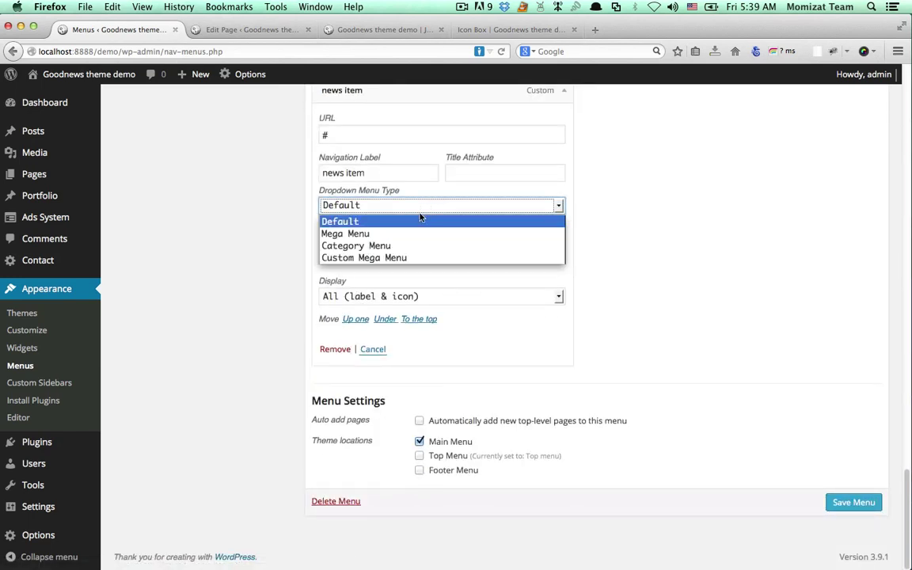
left_click(417, 246)
left_click(417, 209)
left_click(411, 224)
left_click(423, 207)
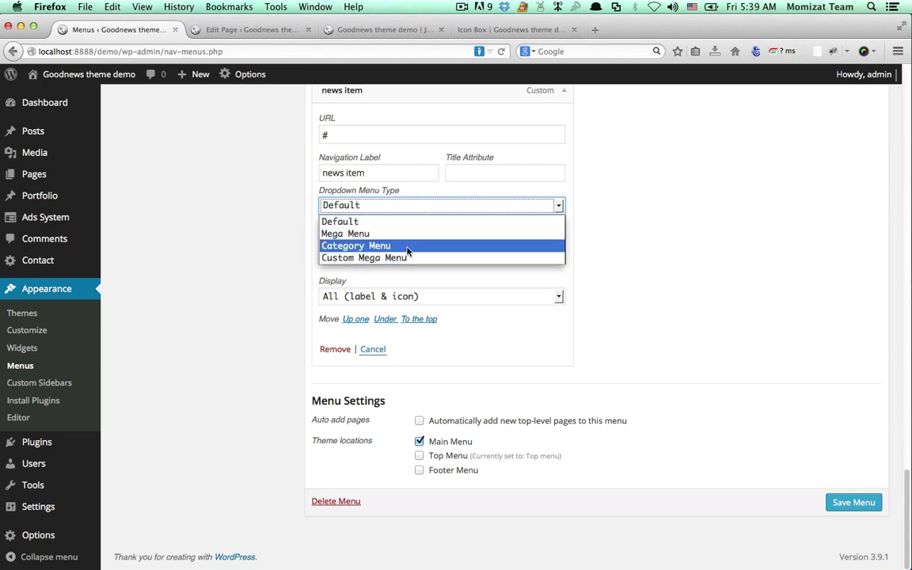
left_click(407, 251)
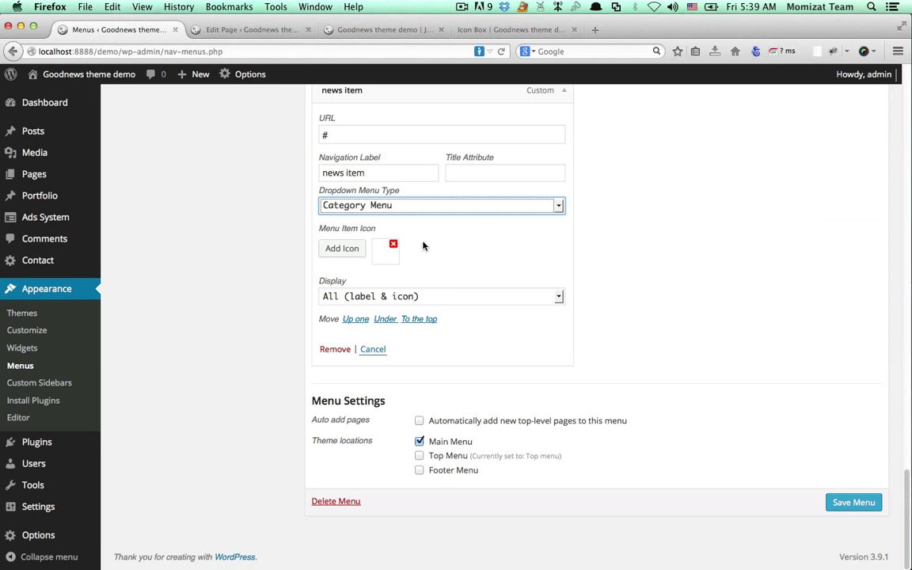
left_click(440, 208)
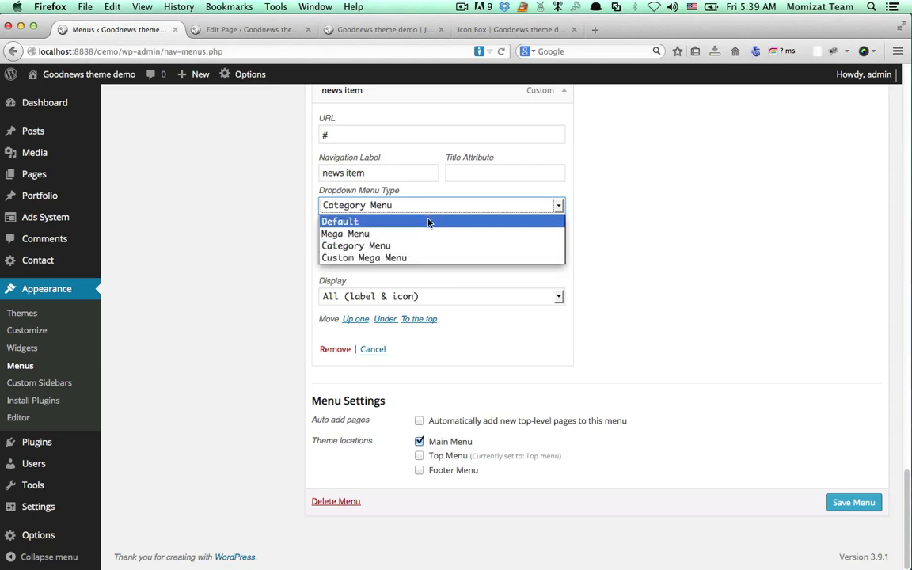
left_click(426, 223)
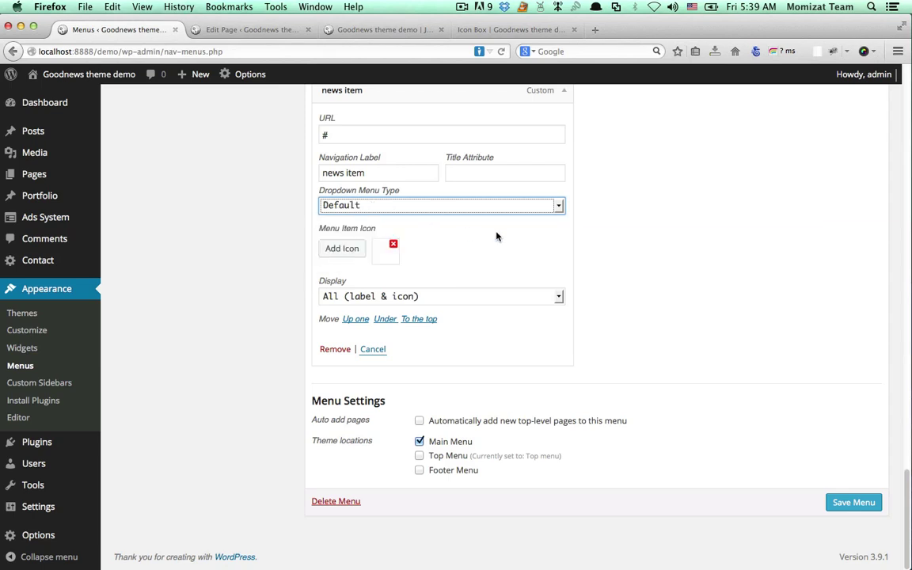
- Save the menu, and reopen the news item's settings to view its icon picker without choosing an icon
left_click(845, 503)
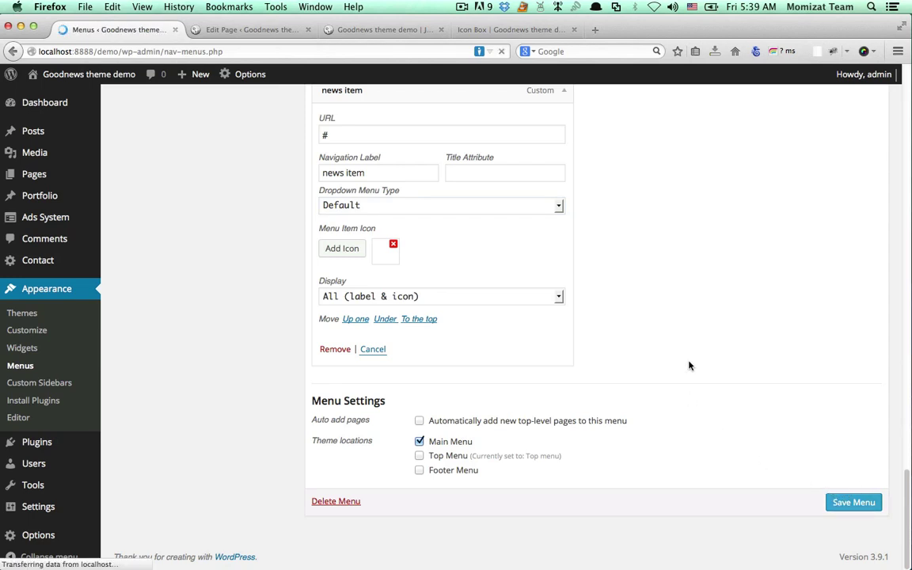
scroll(692, 372, "down", 20)
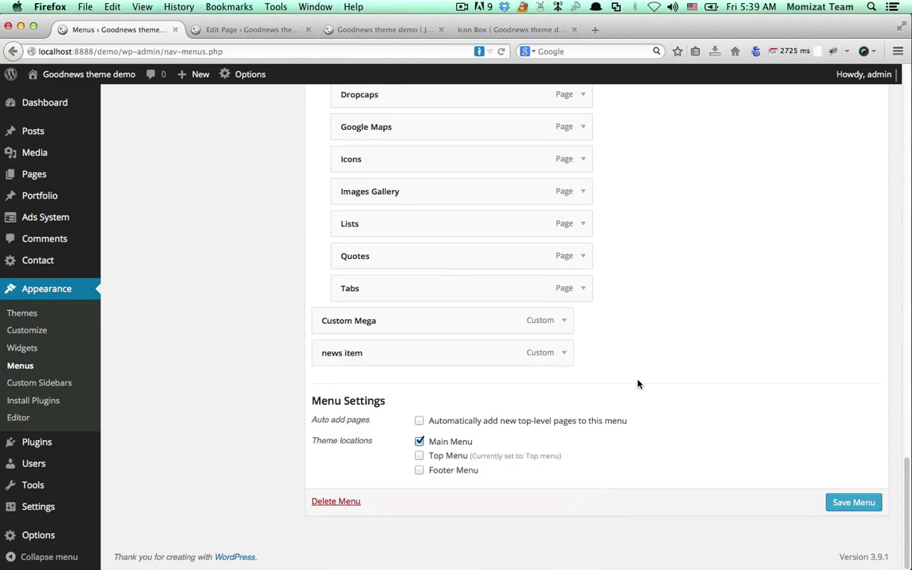
left_click(567, 353)
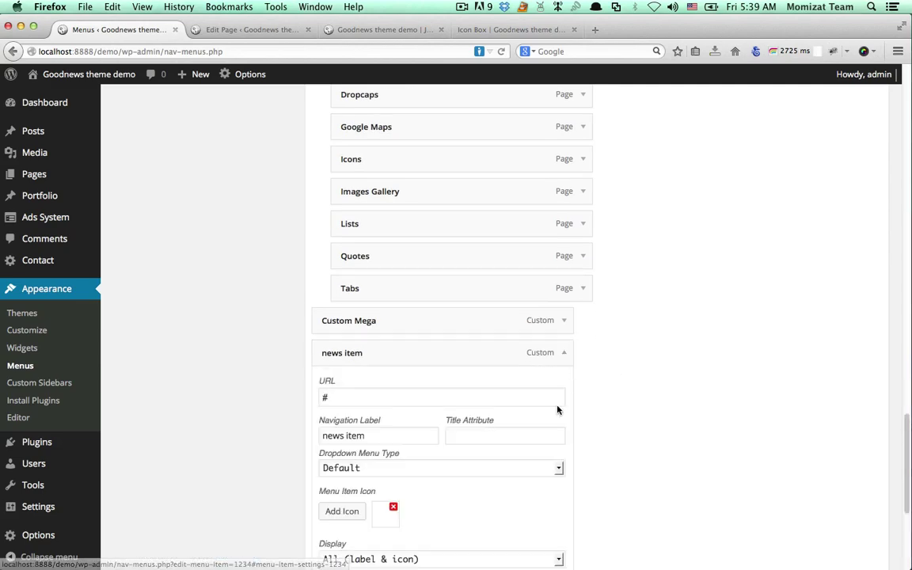
scroll(557, 409, "down", 5)
left_click(339, 294)
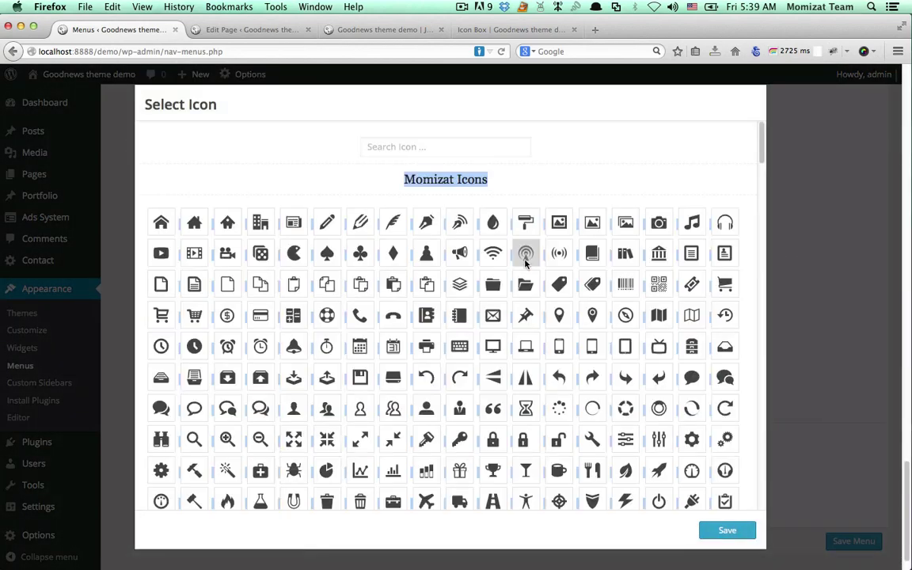
key("Escape")
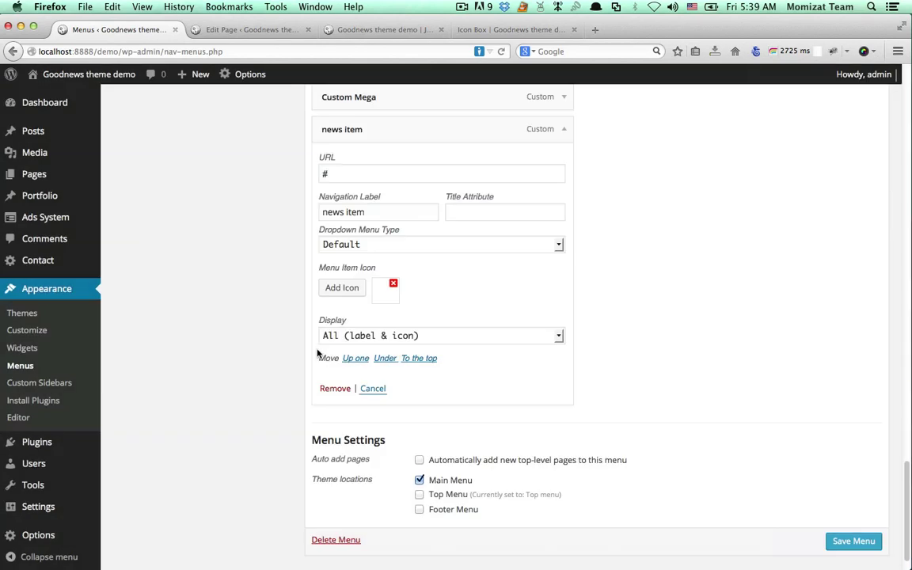
- Try the news item's Category Menu and Custom Mega Menu dropdown types, returning to Default and leaving the icon picker without a choice
left_click(348, 245)
left_click(361, 285)
left_click(351, 283)
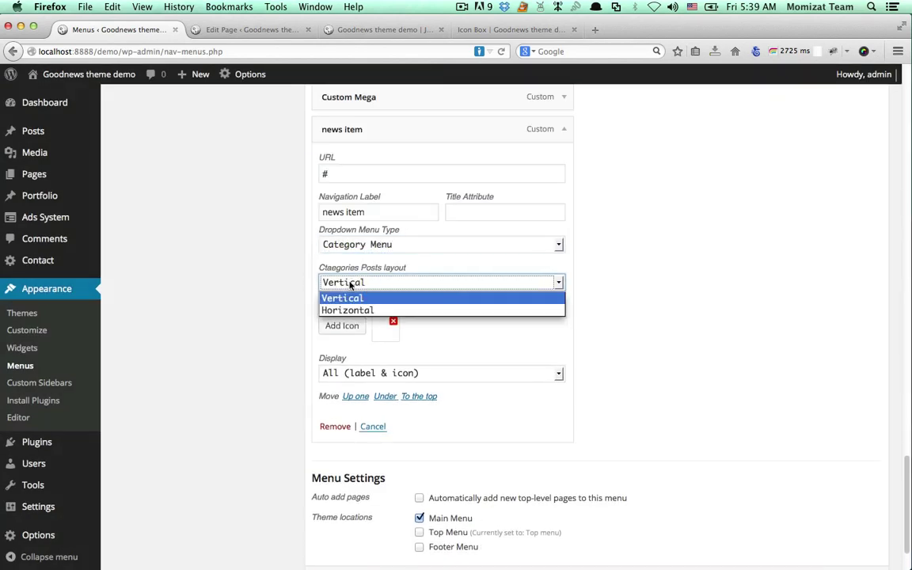
left_click(378, 245)
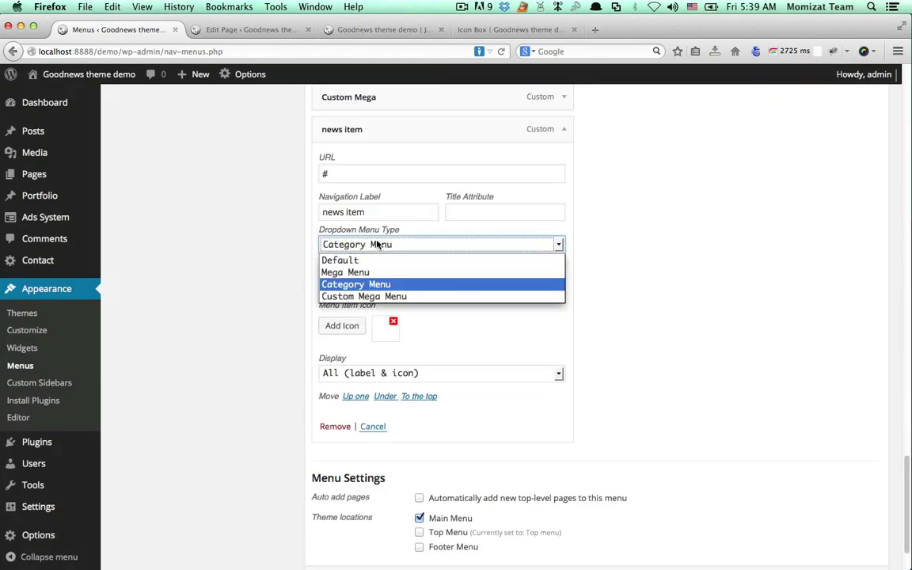
left_click(375, 297)
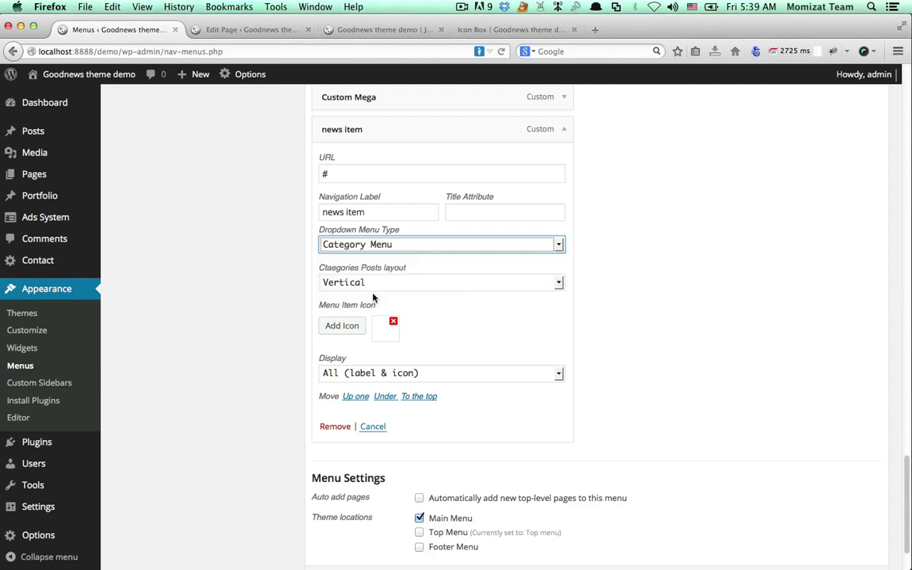
left_click(398, 245)
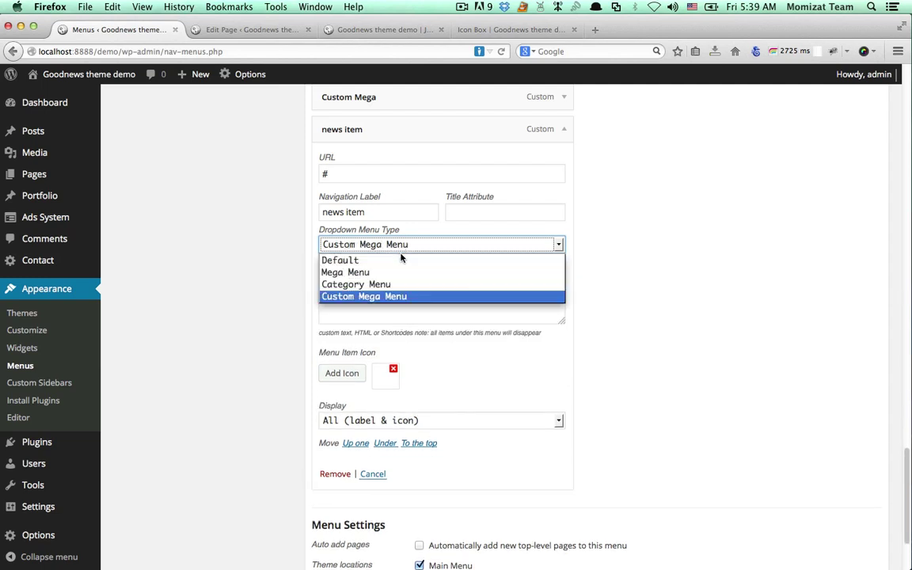
left_click(398, 259)
left_click(349, 289)
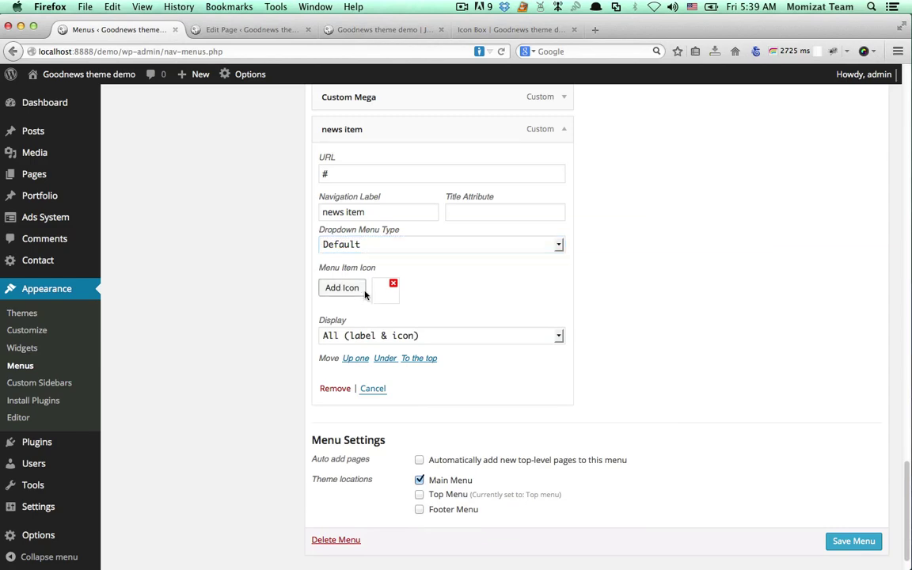
left_click(771, 291)
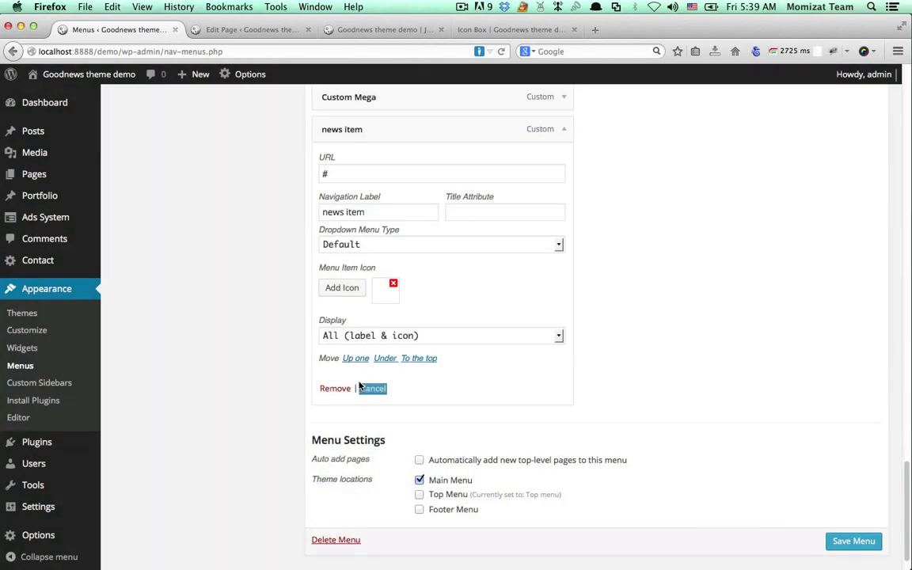